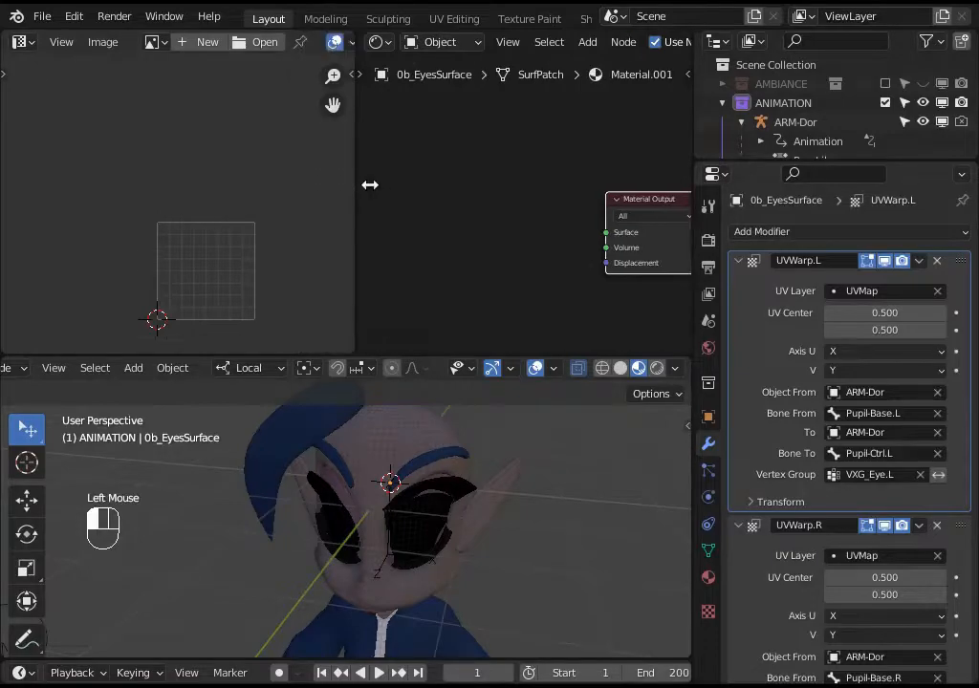
- Add an Image Texture node to the eye material and link its Color output to the Material Output's Surface input
key(shift+a)
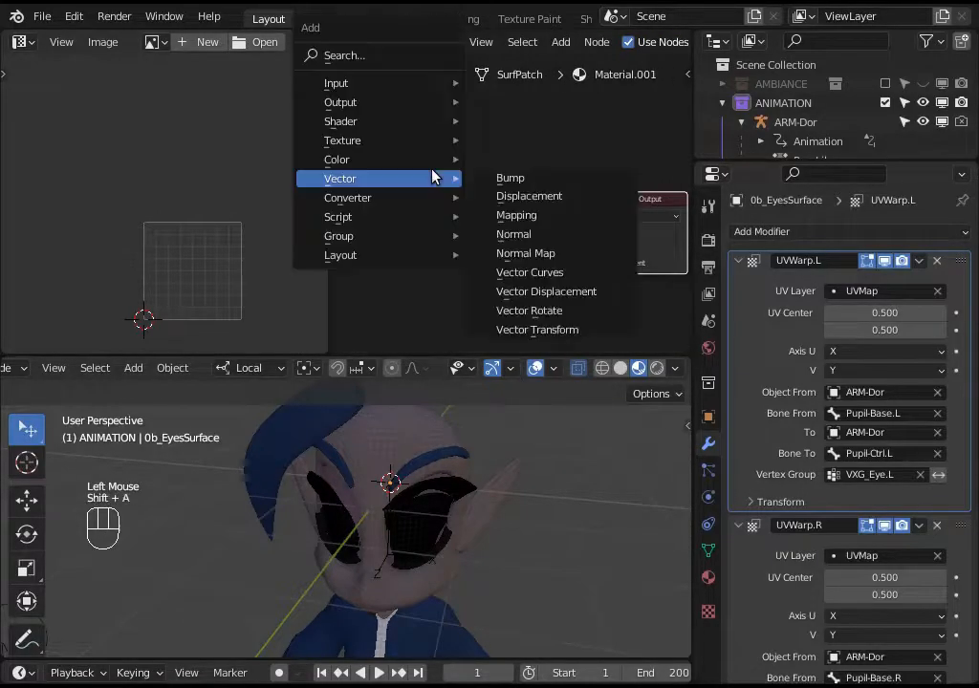
mouse_move(394, 140)
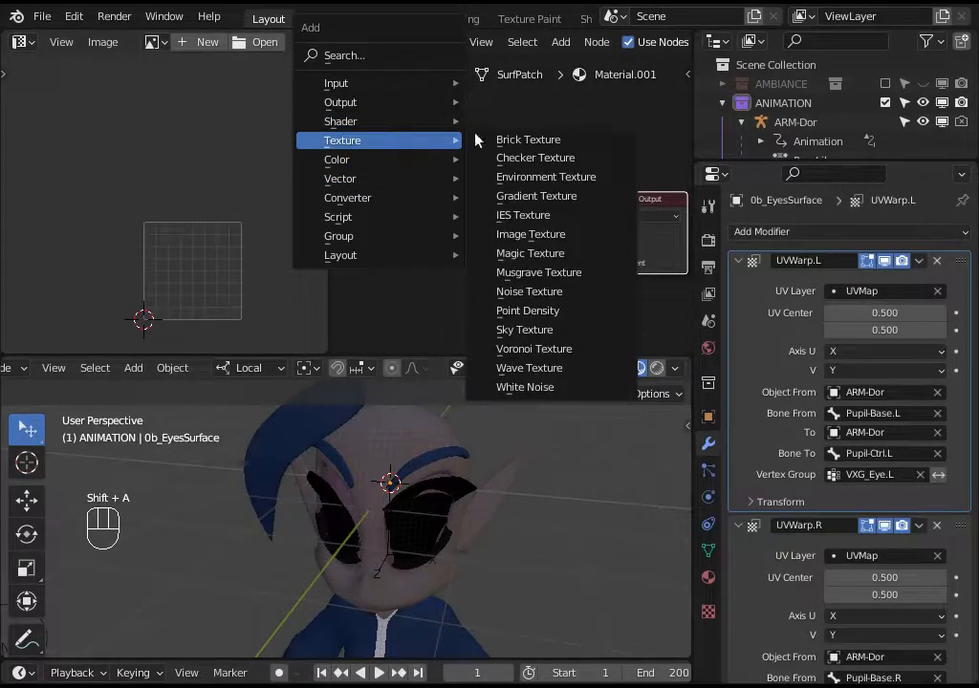
click(498, 236)
click(497, 200)
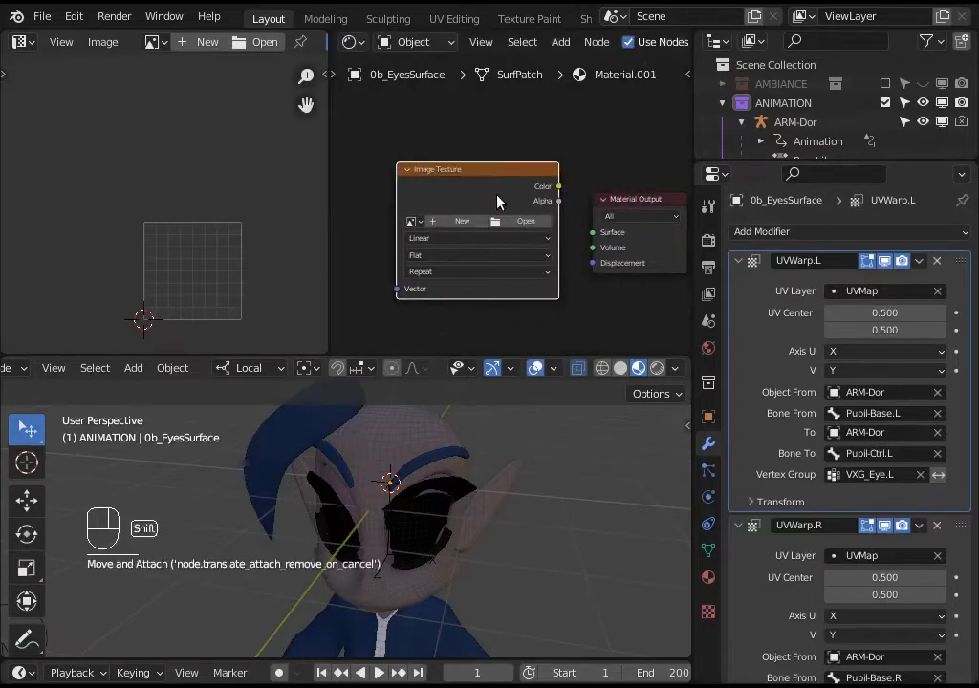
shift+middle_drag(432, 225, 391, 230)
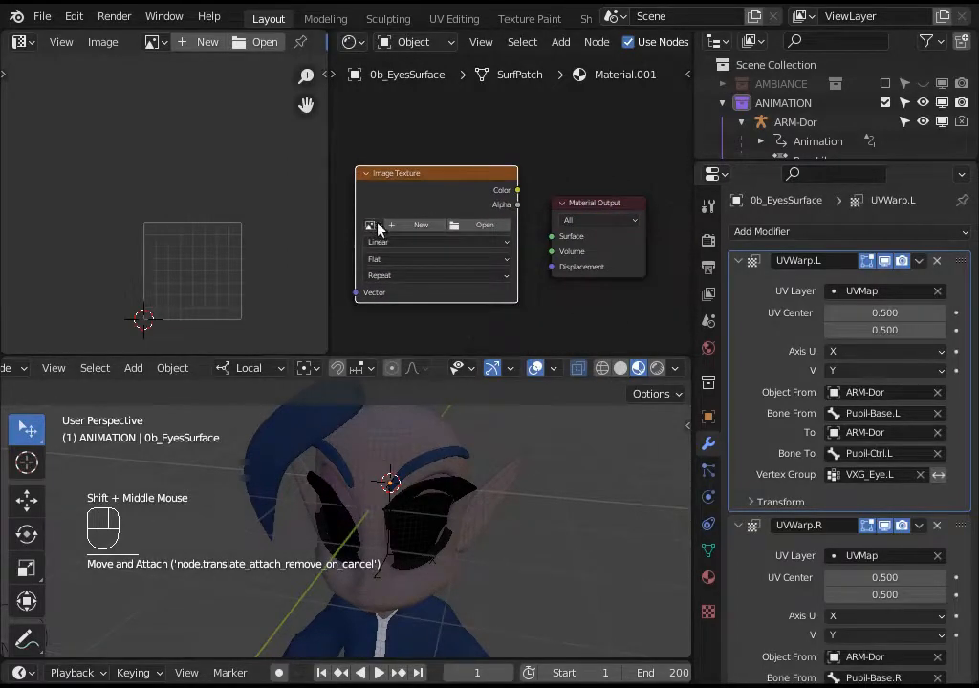
click(517, 191)
drag(516, 196, 552, 236)
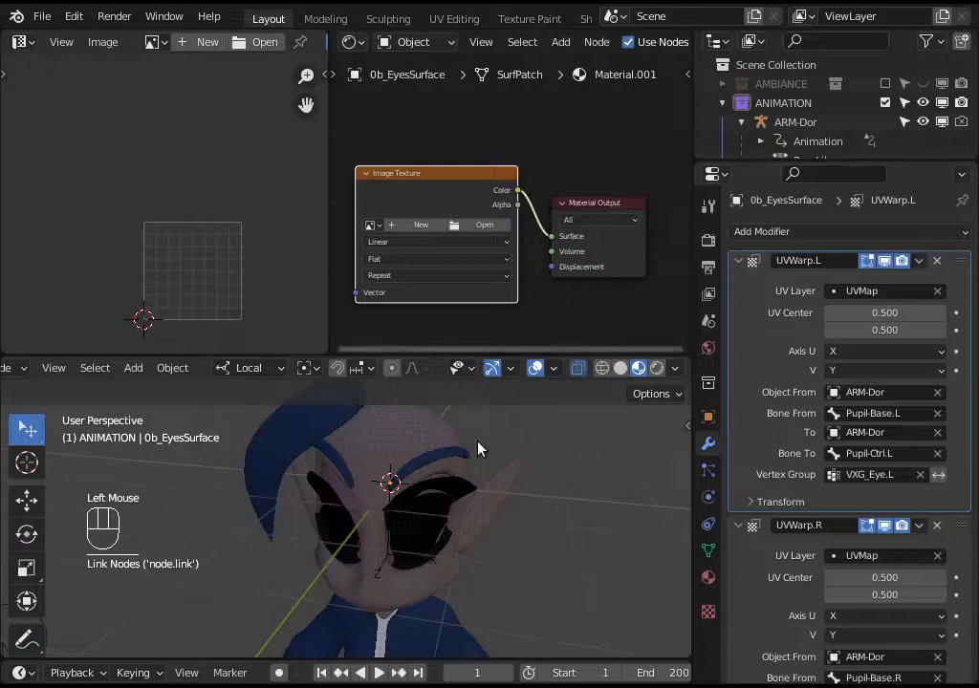
scroll(452, 529, up, 1)
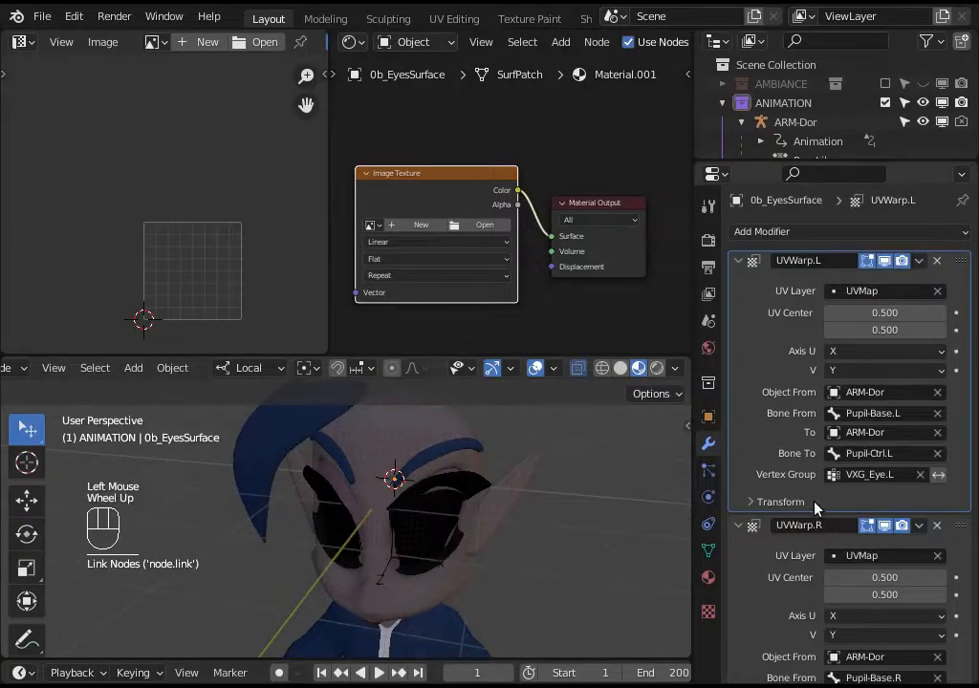
click(856, 353)
click(857, 353)
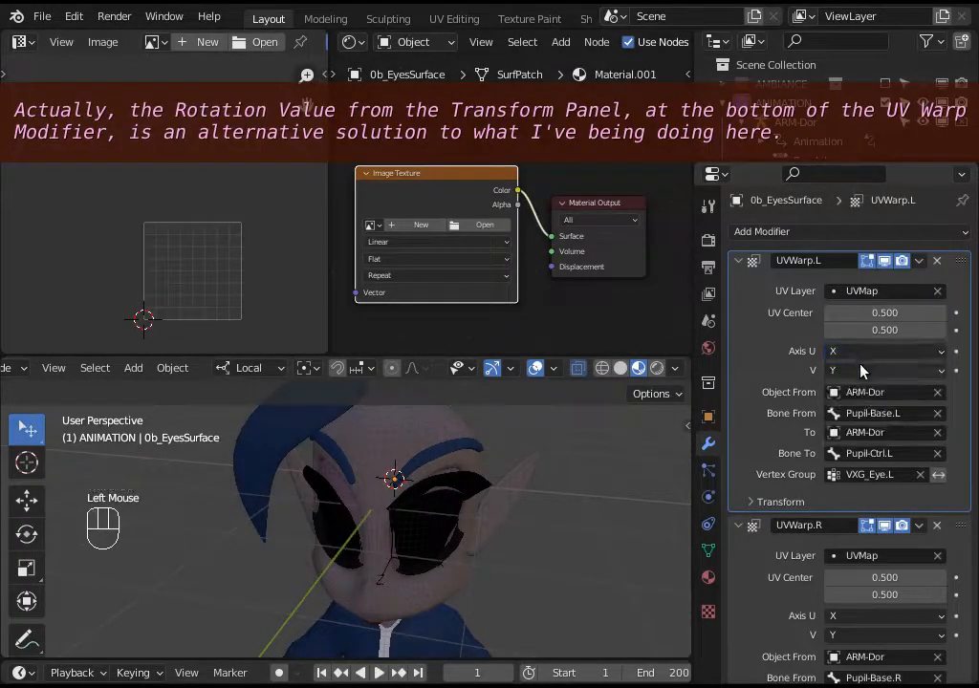
click(861, 371)
click(858, 355)
click(857, 356)
click(854, 371)
click(854, 354)
click(847, 370)
click(846, 618)
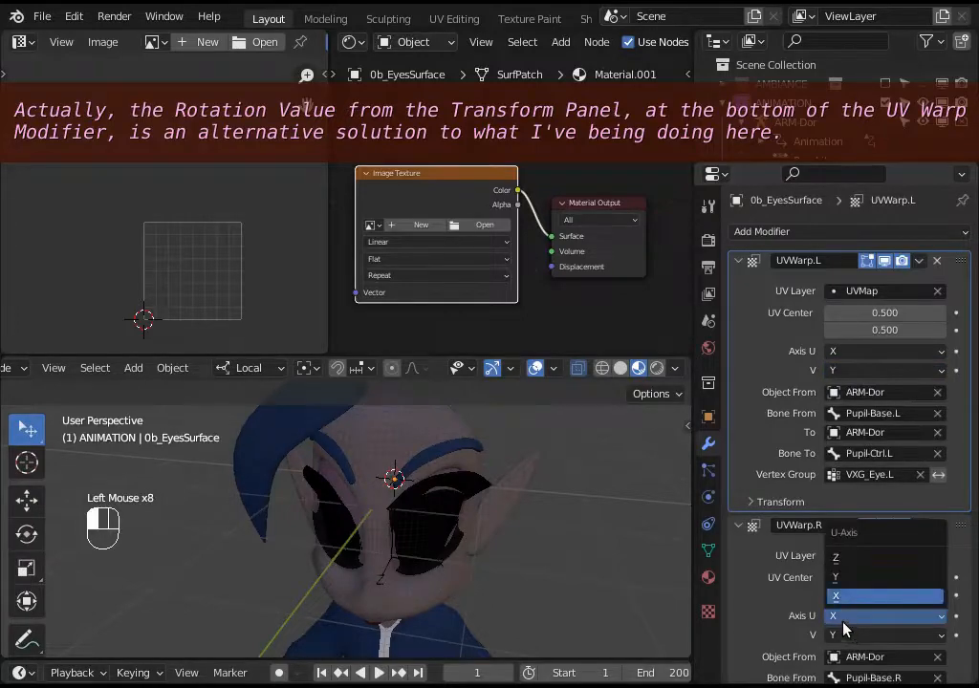
click(841, 353)
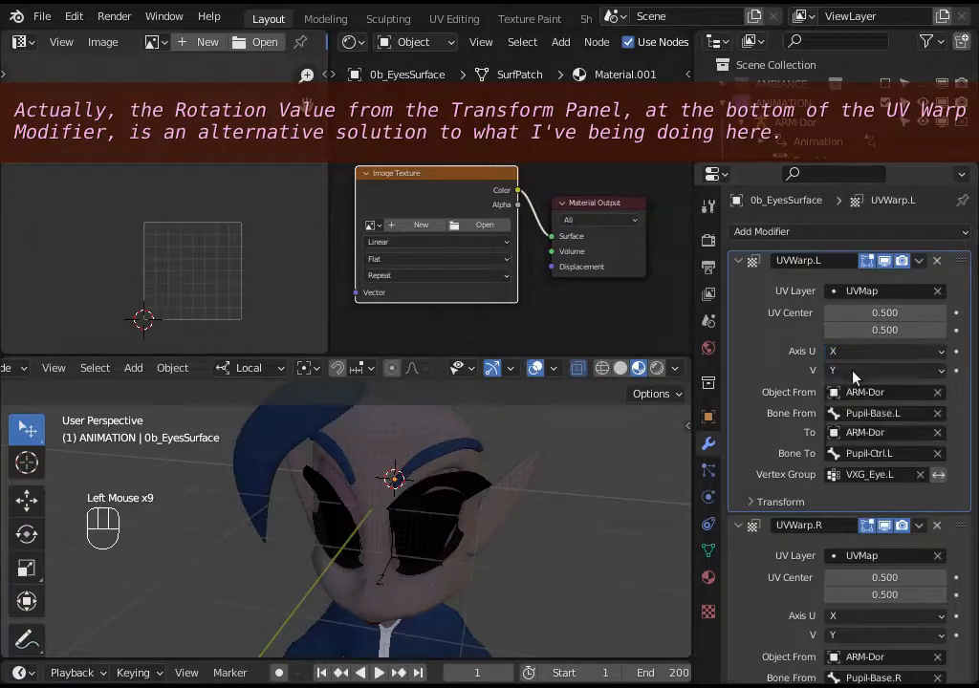
- Set Axis U to Y and Axis V to X in both the UVWarp.L and UVWarp.R modifiers
click(852, 351)
click(853, 372)
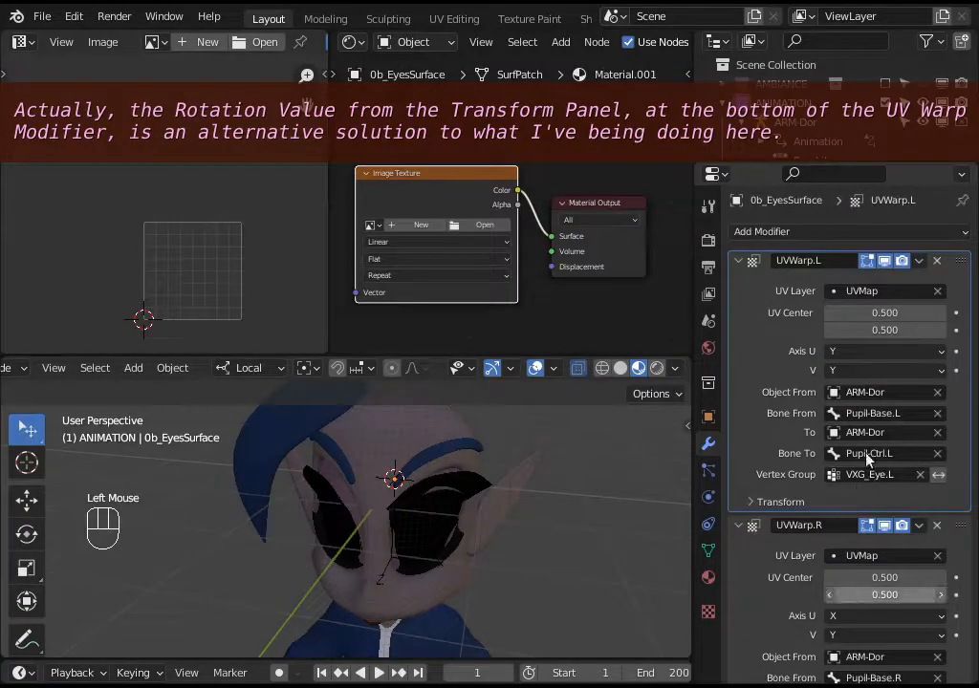
drag(863, 370, 858, 394)
click(853, 616)
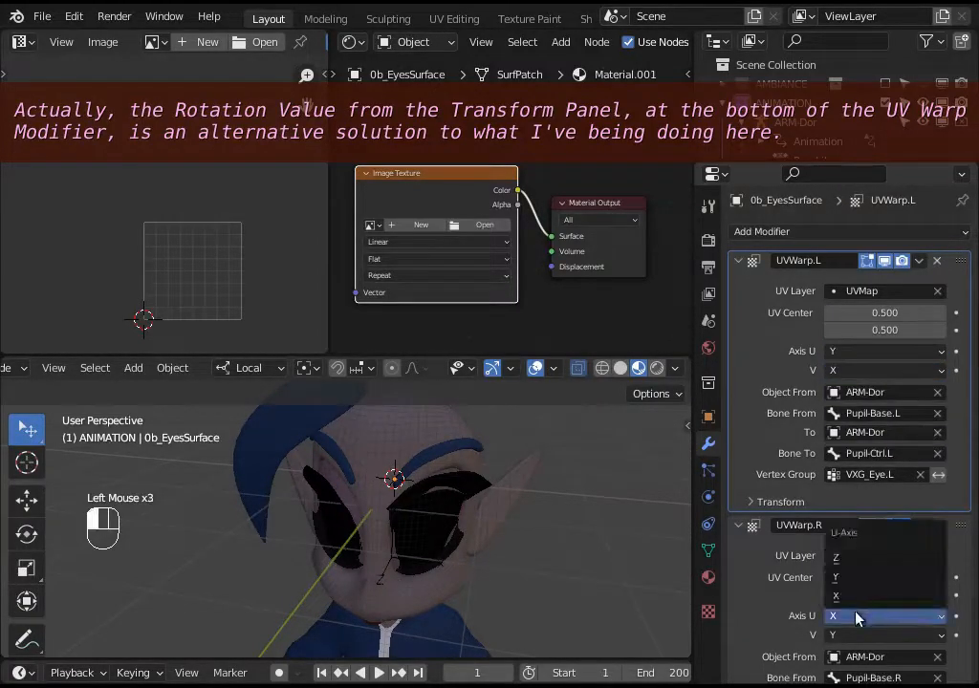
drag(855, 612, 848, 578)
drag(854, 636, 851, 616)
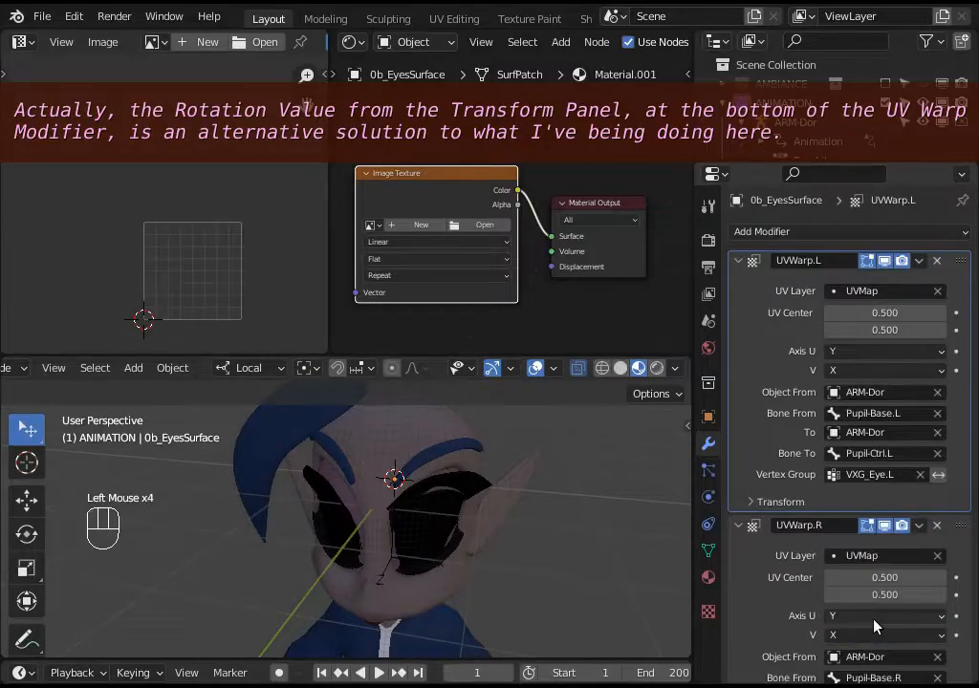
scroll(865, 608, down, 5)
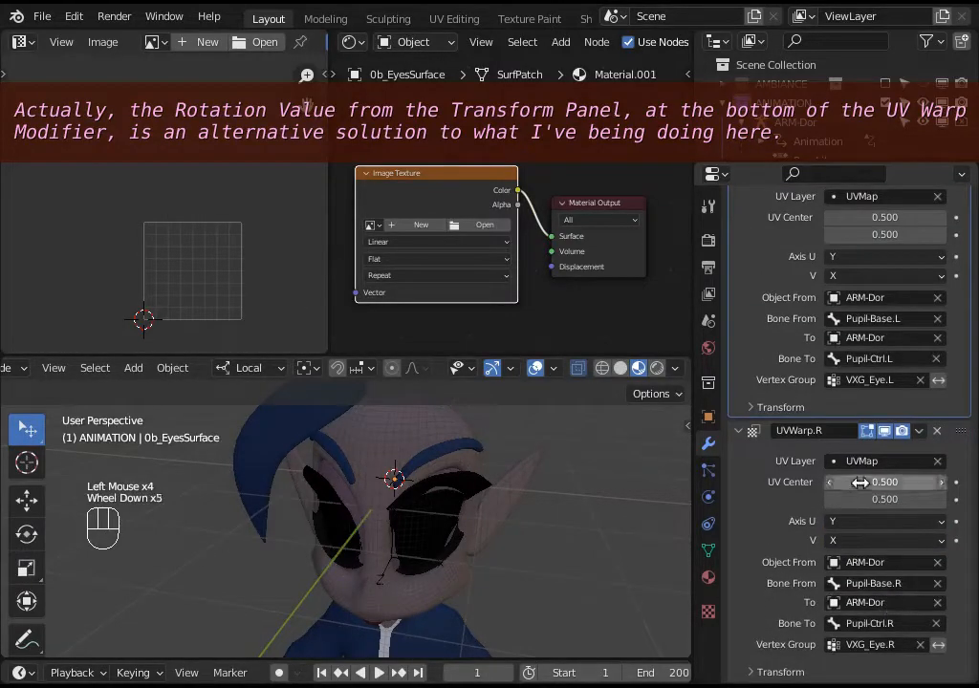
- Select the eyes surface mesh and enlarge the UV and shader editor areas, giving the UV editor more width
click(443, 518)
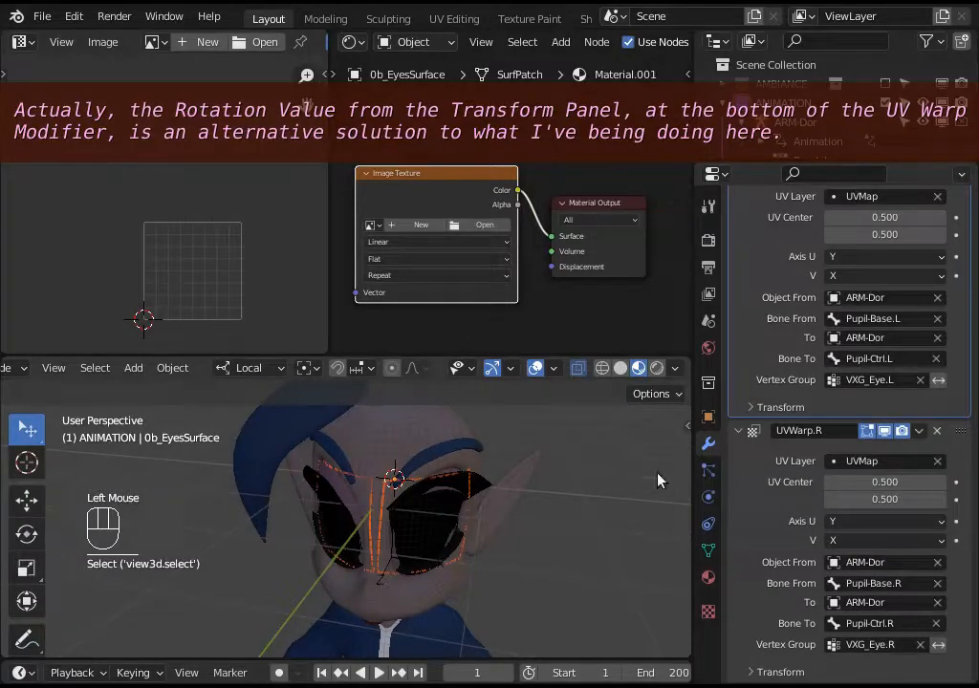
scroll(858, 481, down, 1)
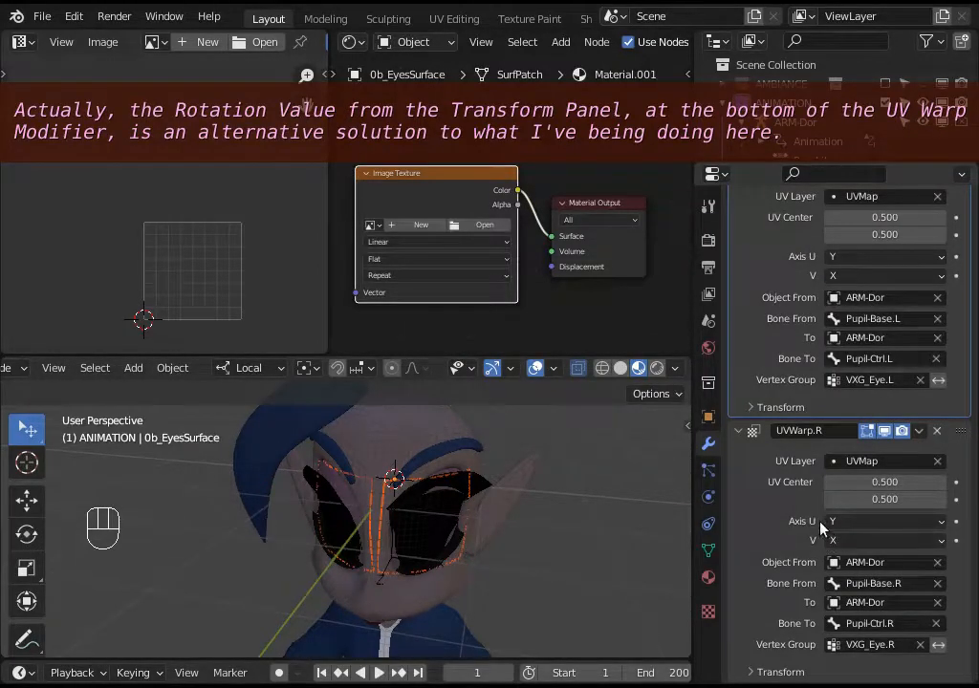
mouse_move(458, 274)
middle_down()
mouse_move(437, 274)
mouse_move(463, 280)
middle_up()
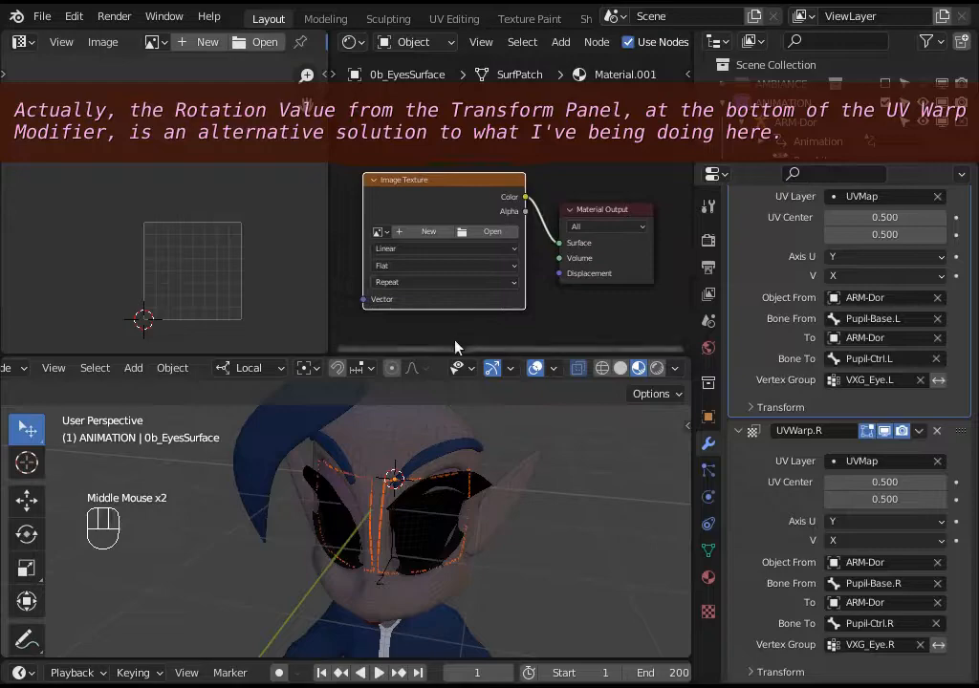
drag(452, 358, 458, 326)
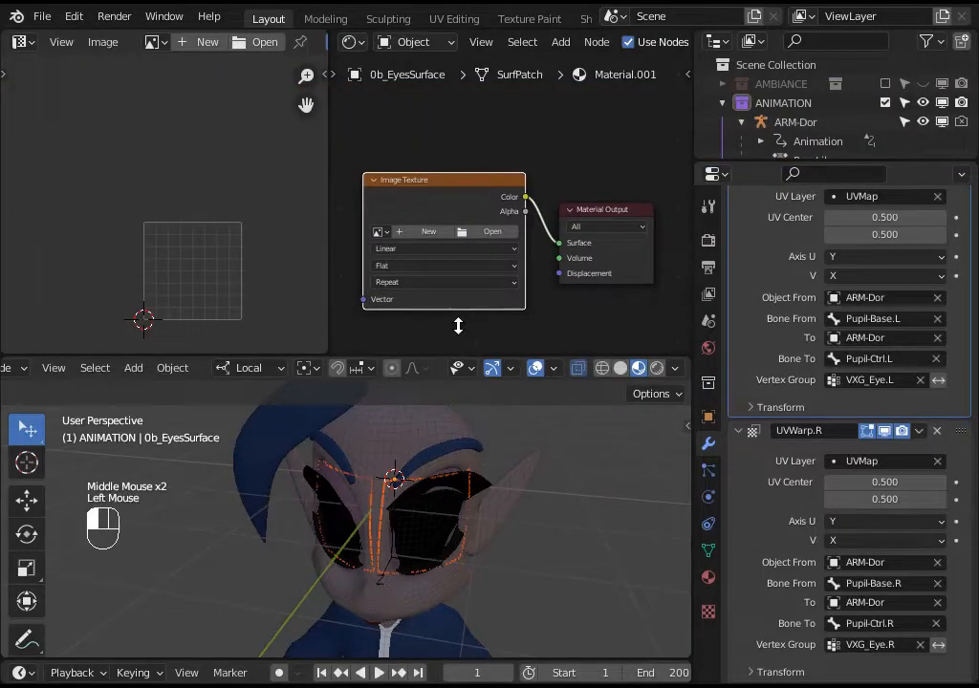
drag(608, 207, 622, 154)
drag(432, 177, 449, 140)
scroll(461, 269, down, 1)
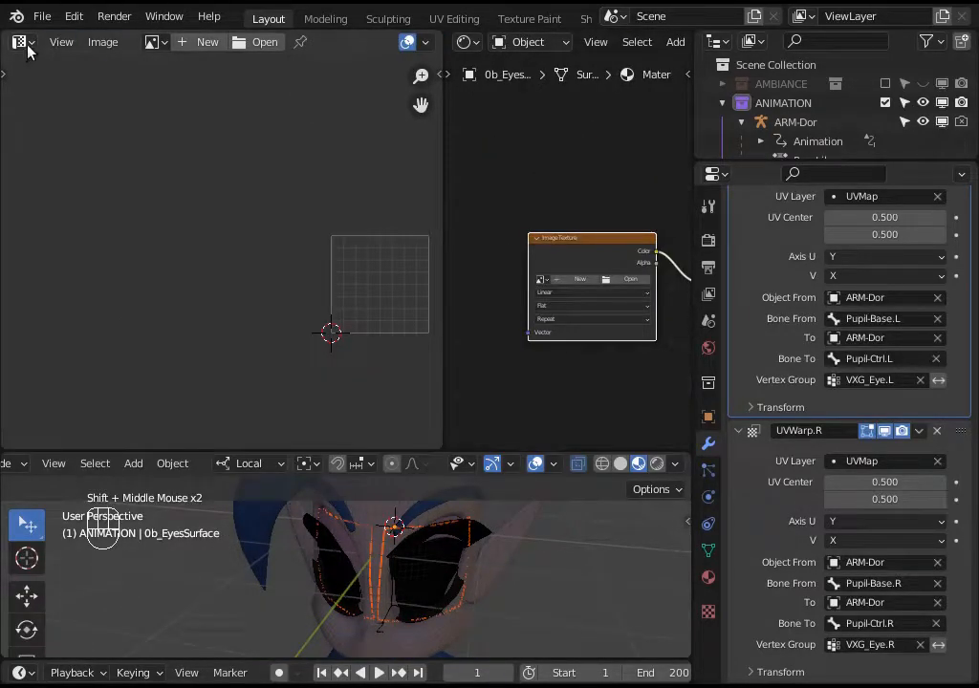
- Switch the UV editor area to the Image Editor and center its empty canvas
key(shift+F10)
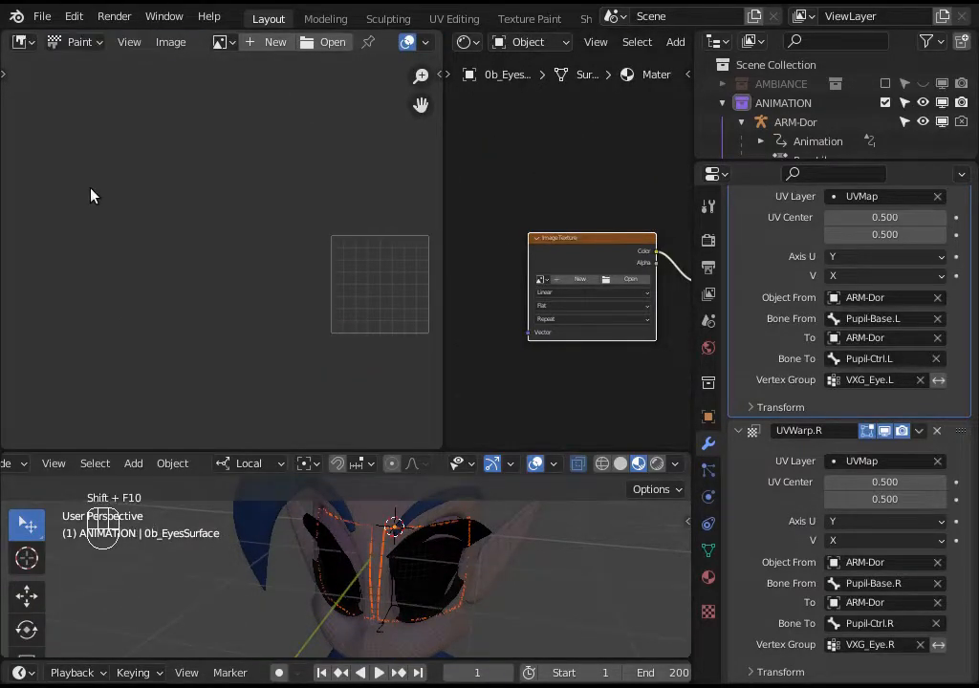
click(3, 50)
click(19, 42)
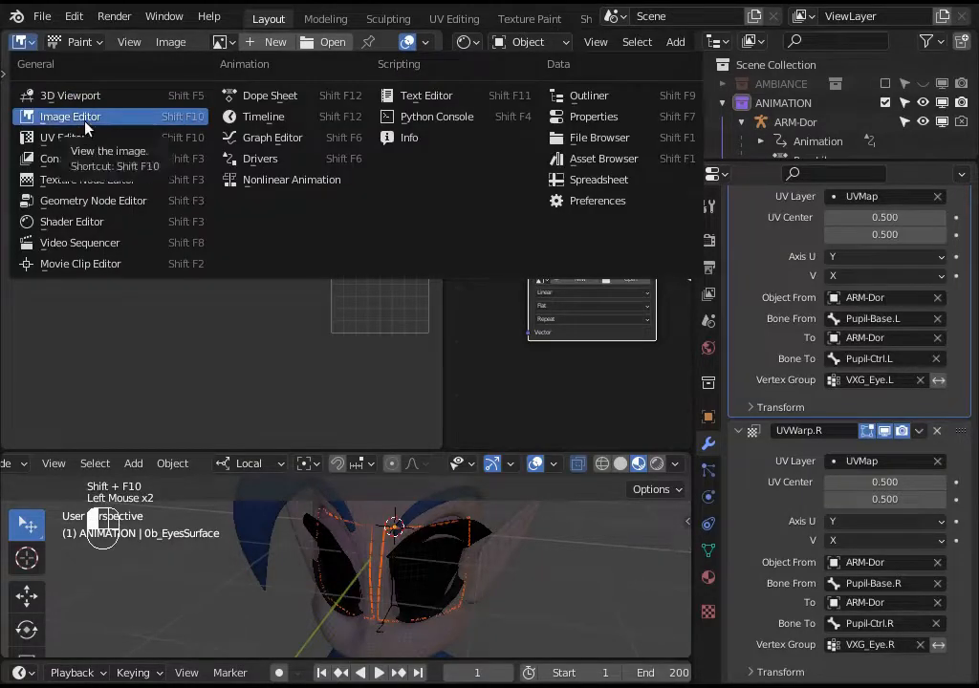
shift+middle_drag(321, 180, 157, 208)
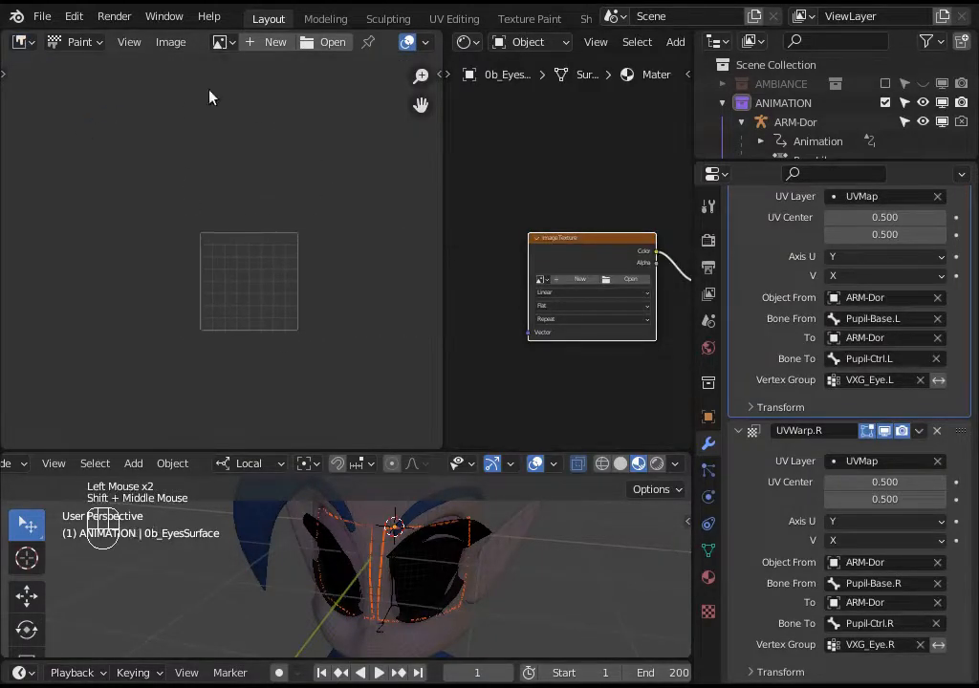
- Create a new blank 1024 × 1024 px image filled with white and fit it within the Image Editor
click(258, 42)
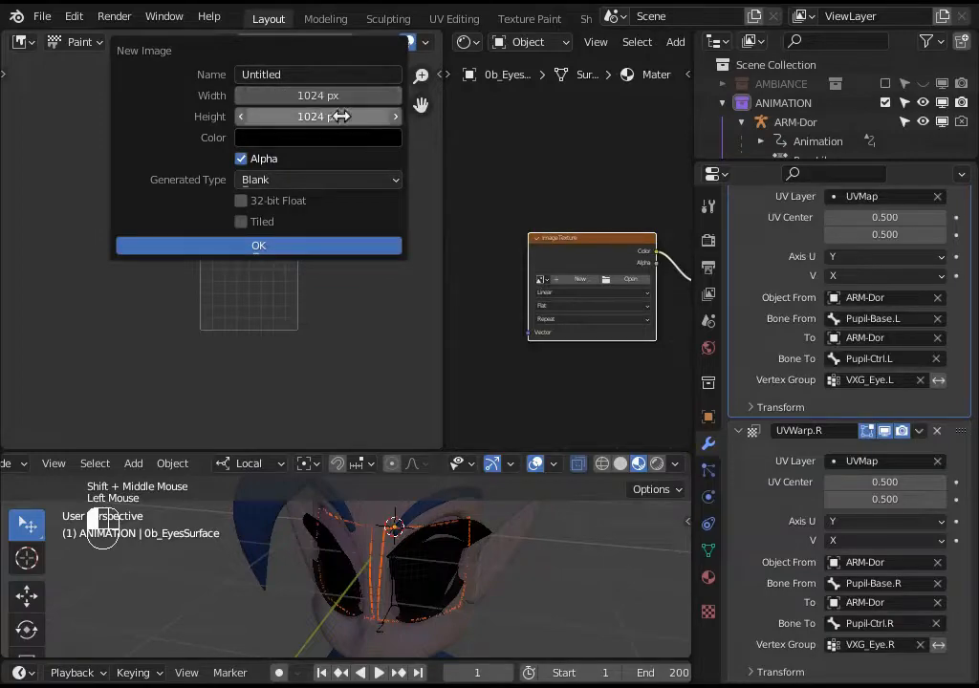
click(312, 139)
drag(396, 185, 400, 159)
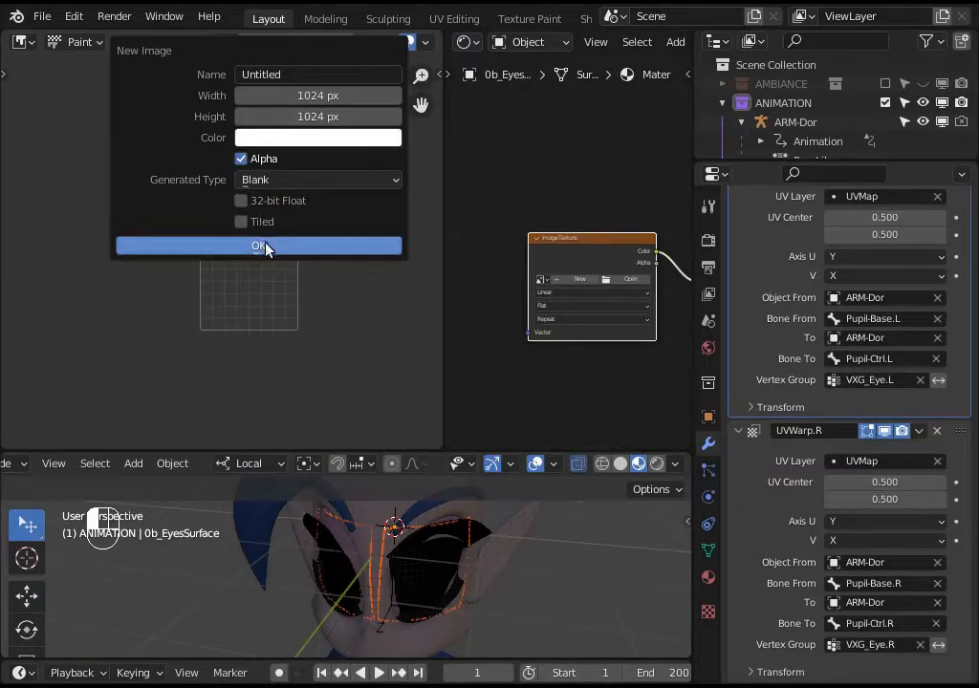
click(267, 249)
scroll(315, 248, down, 2)
shift+middle_drag(312, 243, 277, 245)
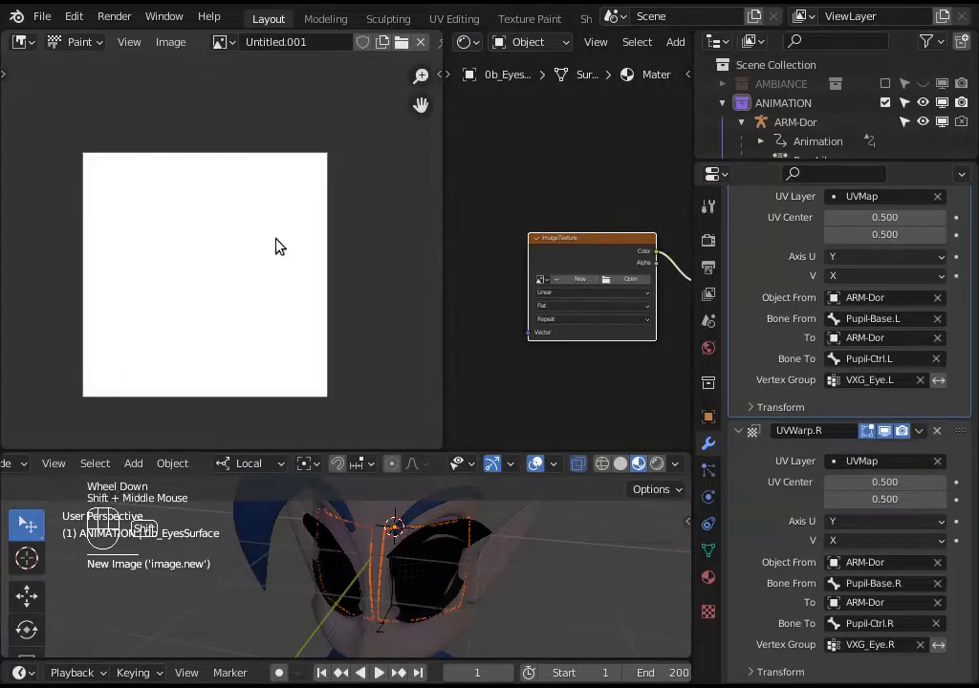
scroll(268, 243, down, 1)
scroll(215, 39, down, 3)
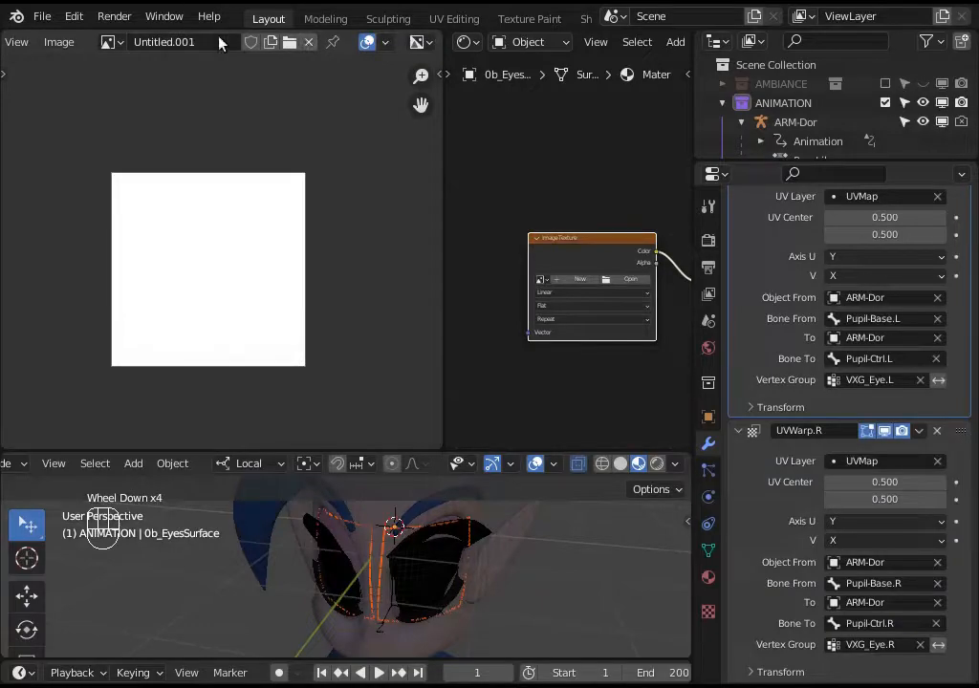
scroll(96, 39, up, 4)
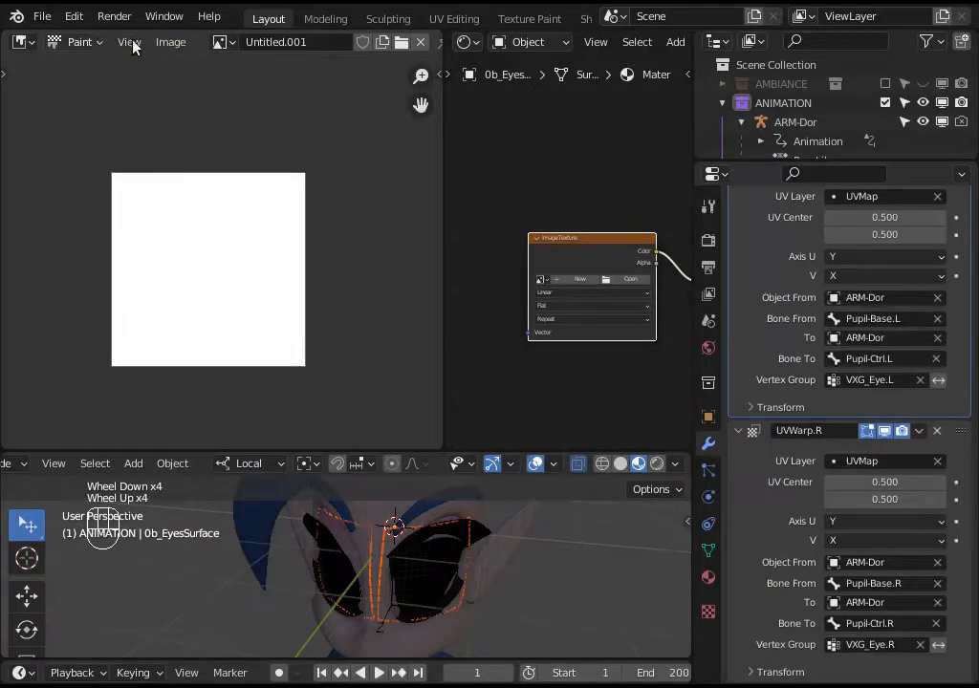
- Review the Draw brush settings, test the brush with a dab on the white image, and undo the dab
key(n)
scroll(367, 224, down, 3)
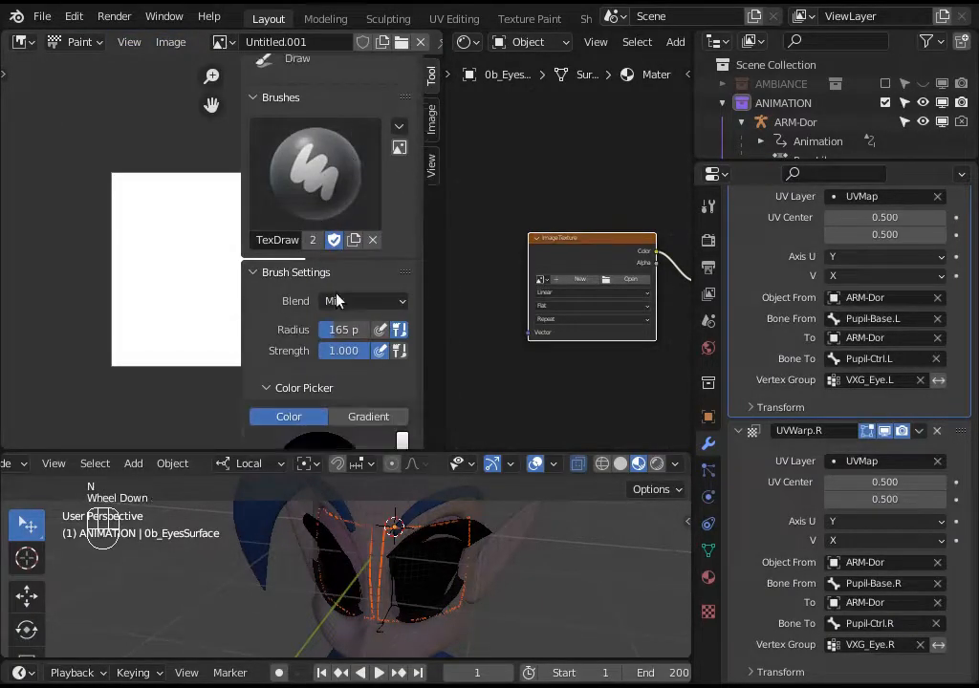
scroll(365, 299, up, 4)
scroll(364, 300, down, 7)
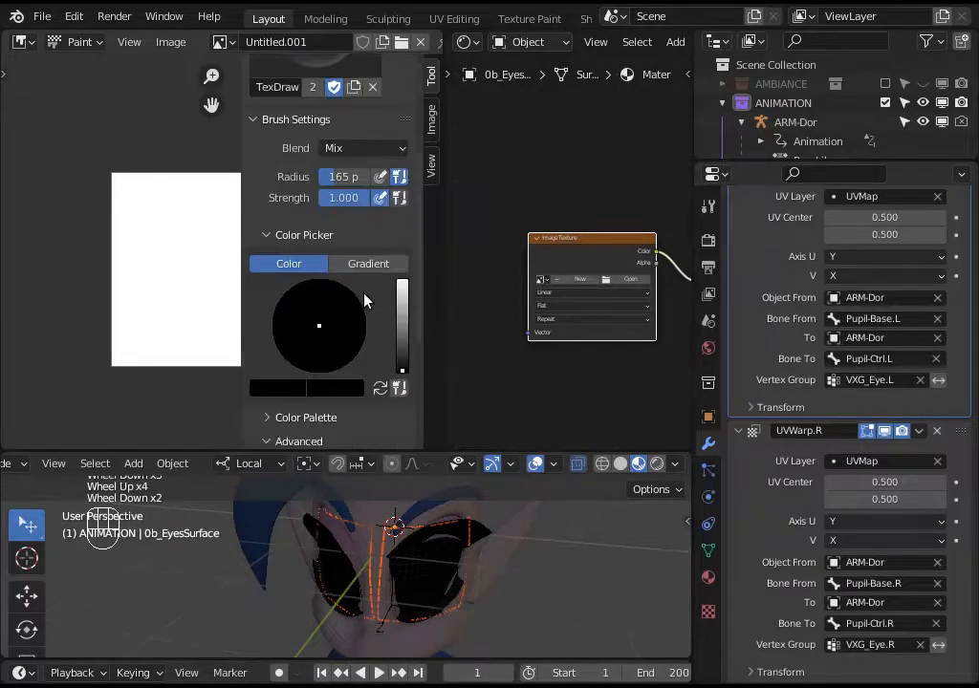
click(266, 236)
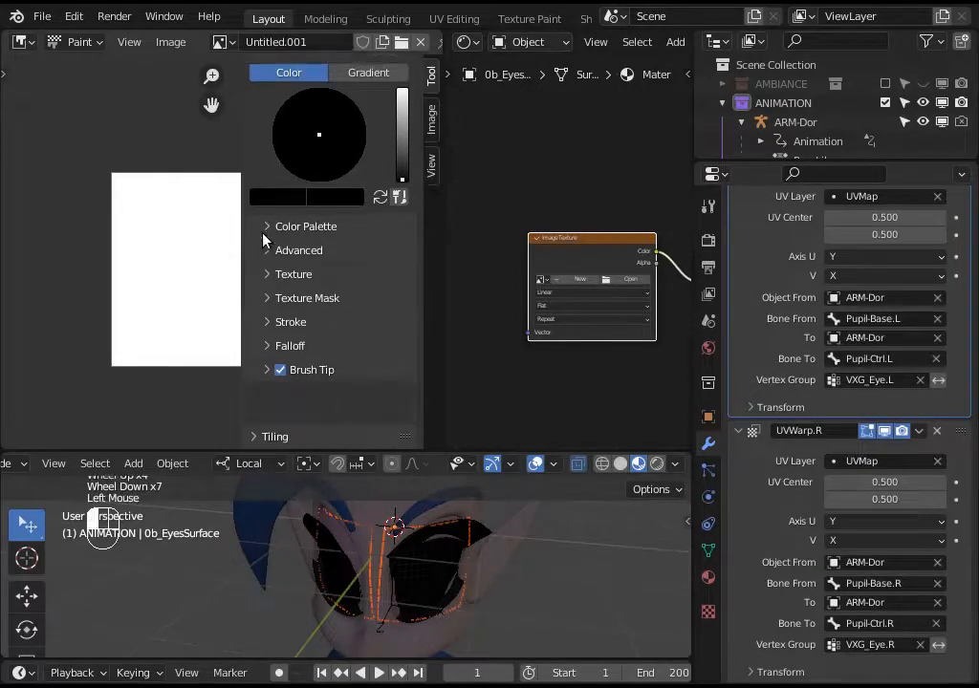
key(n)
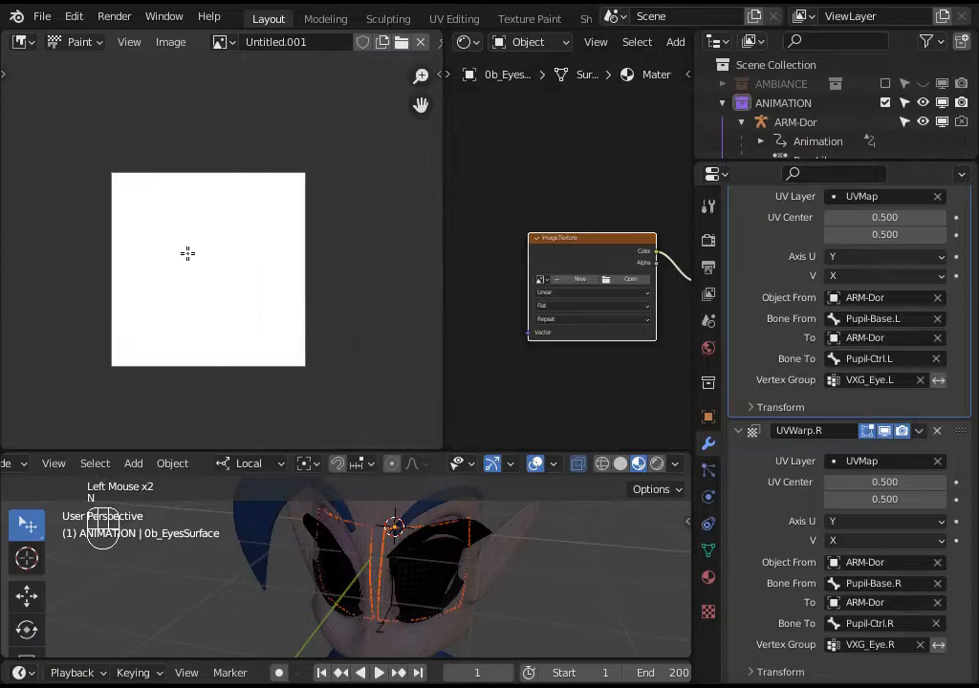
click(188, 248)
key(ctrl+z)
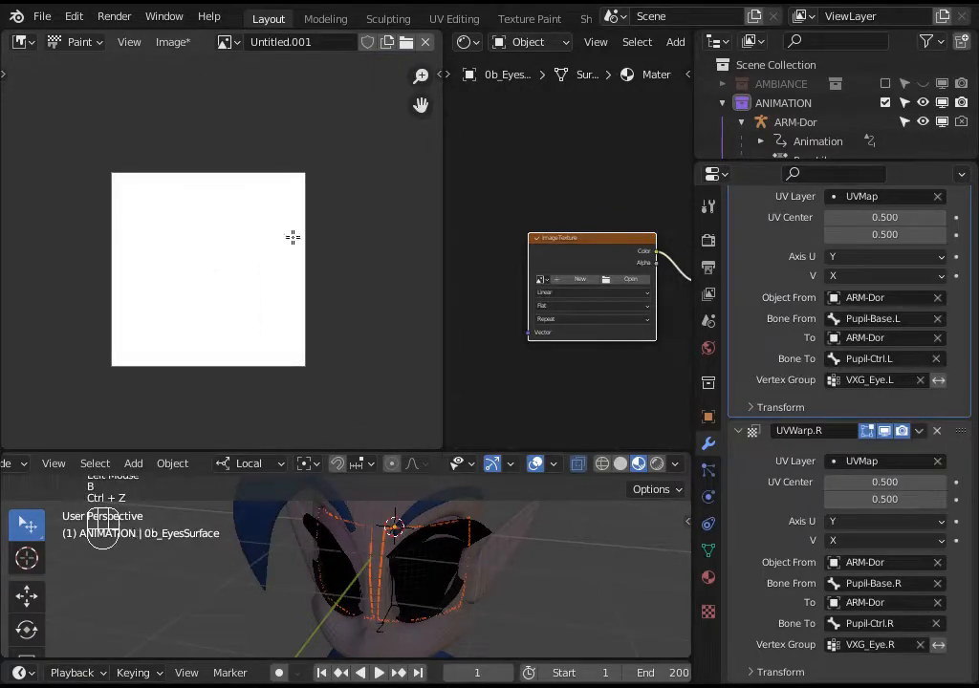
- Set the Draw brush's falloff to Constant for hard-edged painting and hide the brush settings again
key(n)
scroll(289, 249, down, 5)
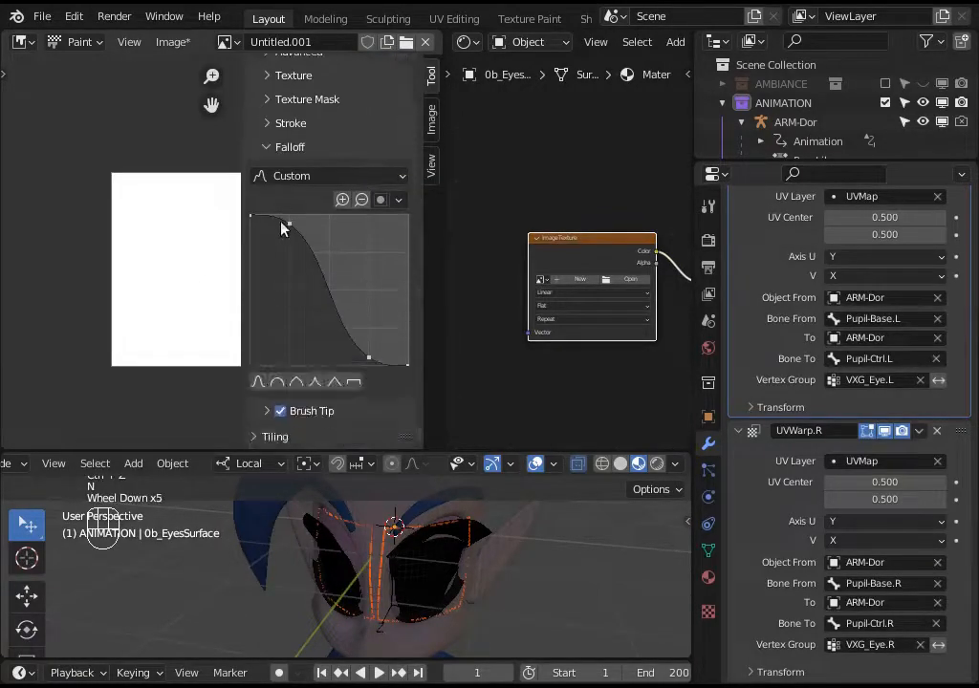
click(302, 175)
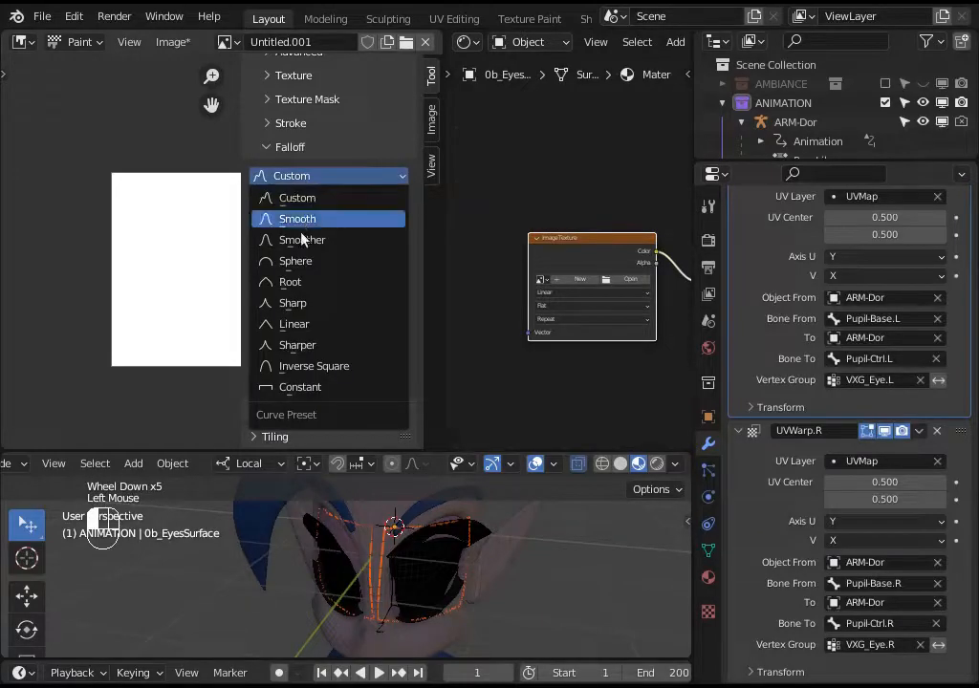
click(304, 387)
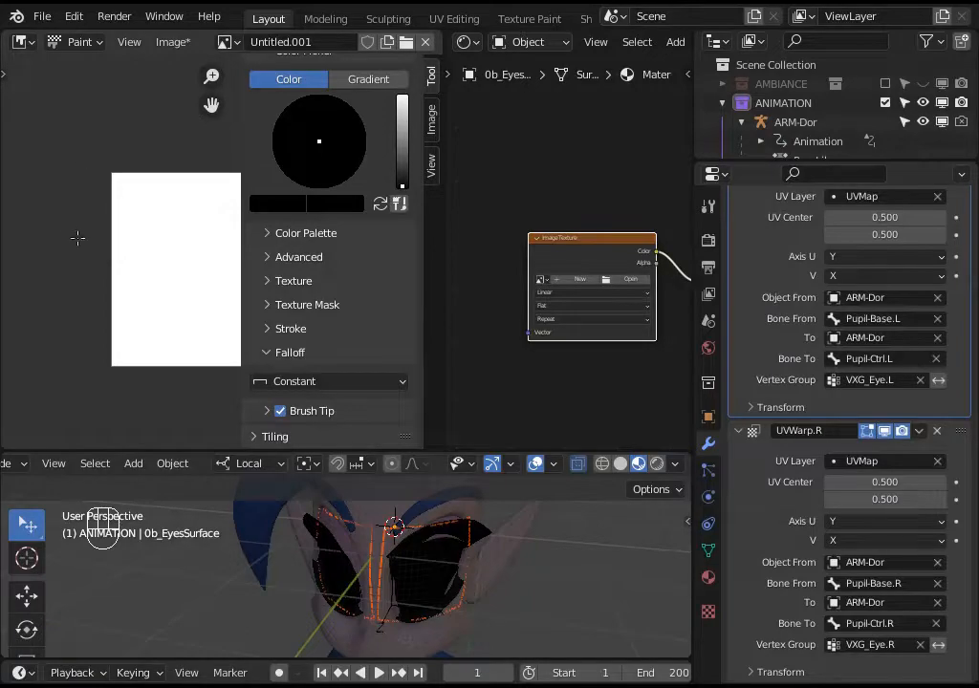
key(n)
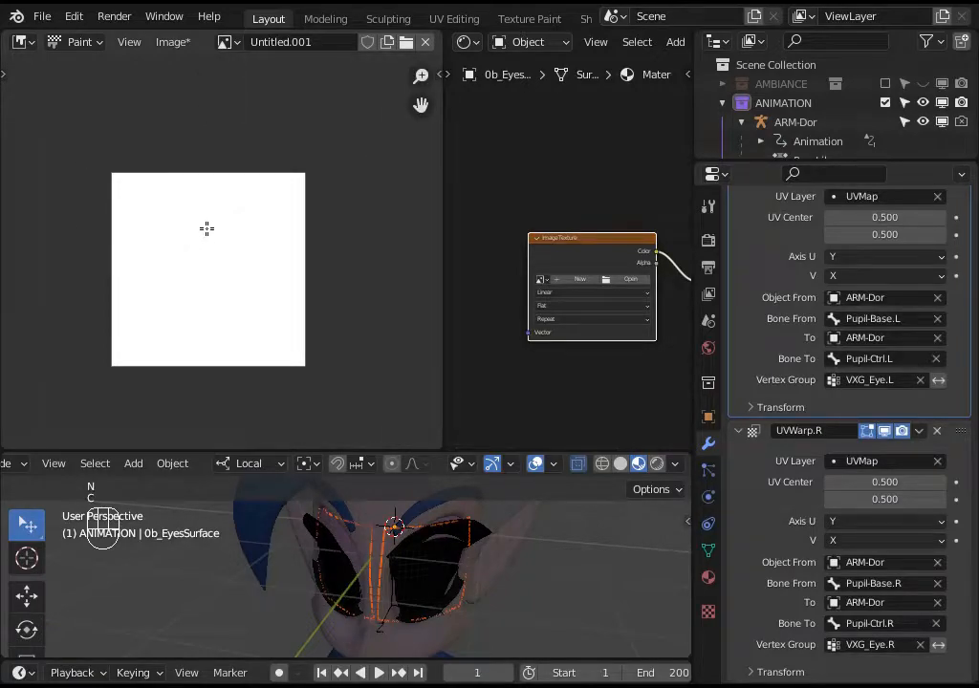
- Enlarge the brush to a radius of 165 px over the white image
scroll(207, 229, down, 2)
scroll(206, 228, up, 2)
key(f)
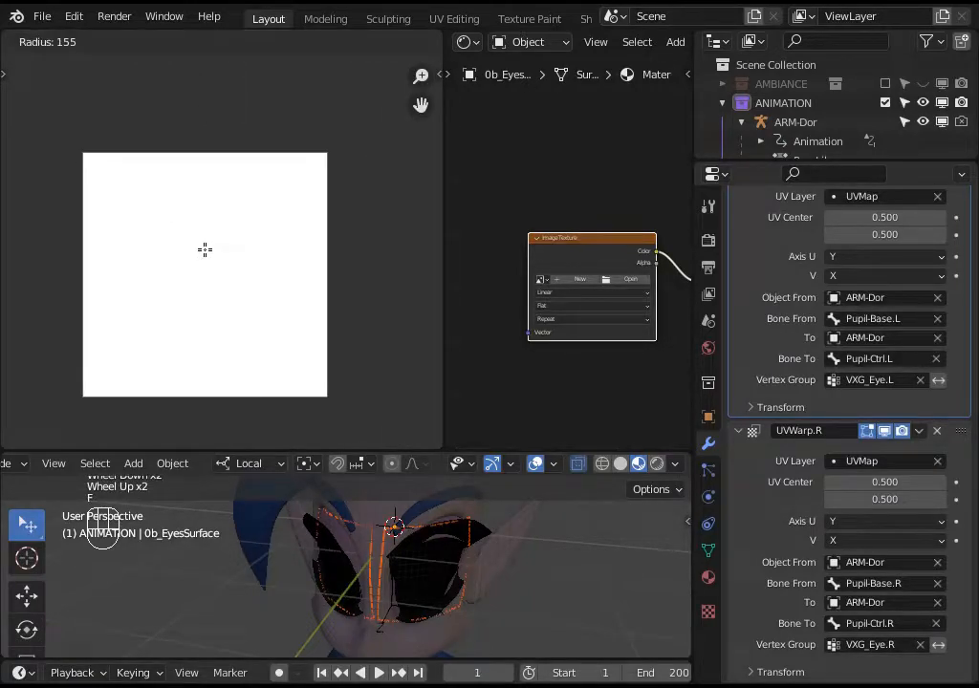
click(93, 76)
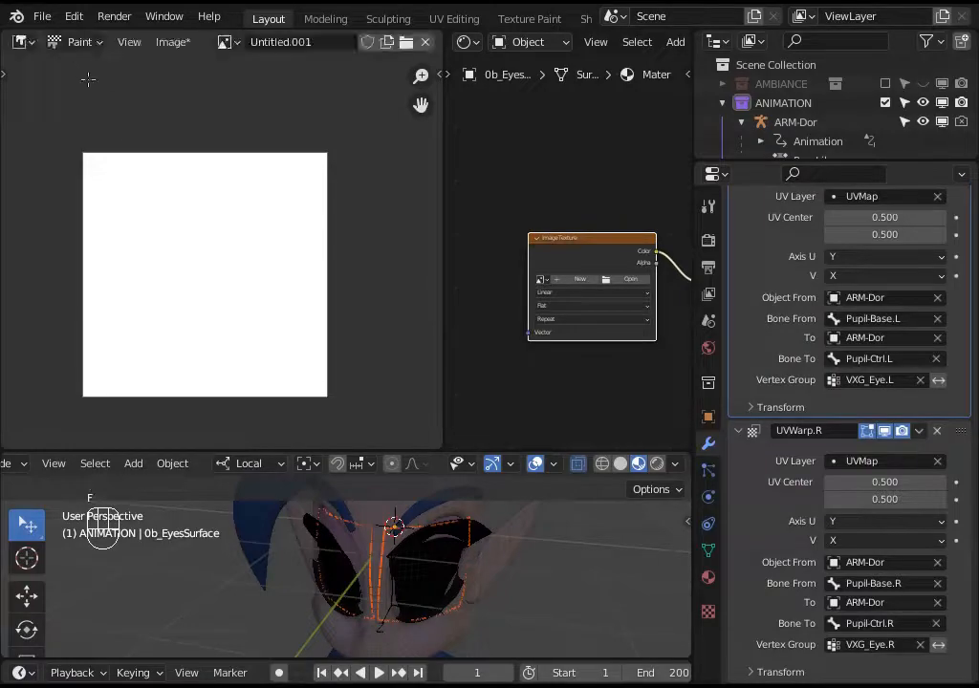
click(69, 41)
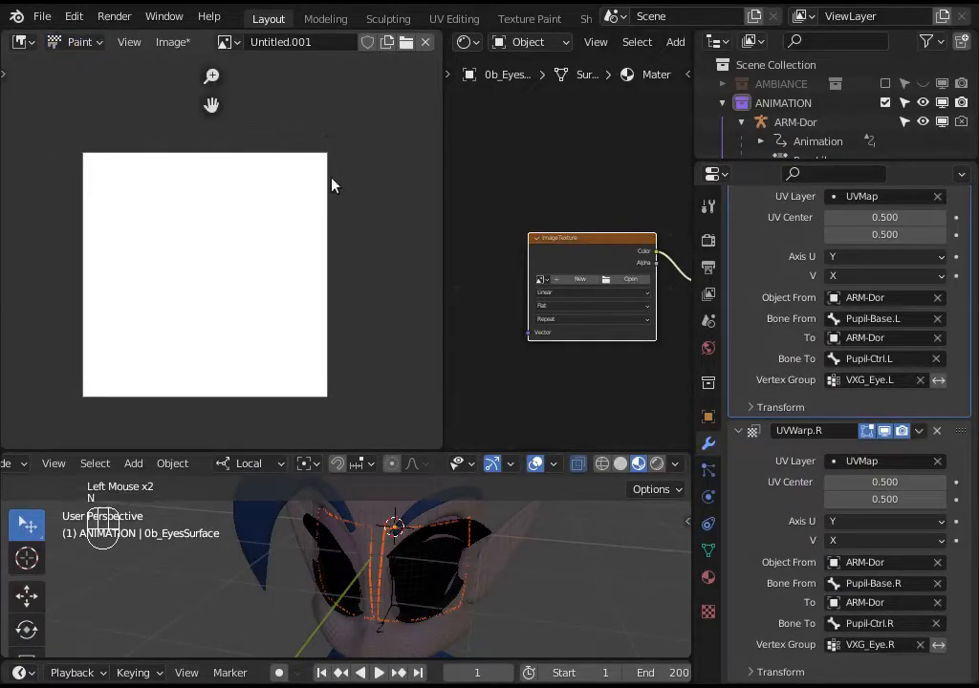
- Review the Draw brush settings, try a stroke on the white image, and undo it
key(n)
scroll(321, 224, up, 4)
scroll(323, 232, up, 3)
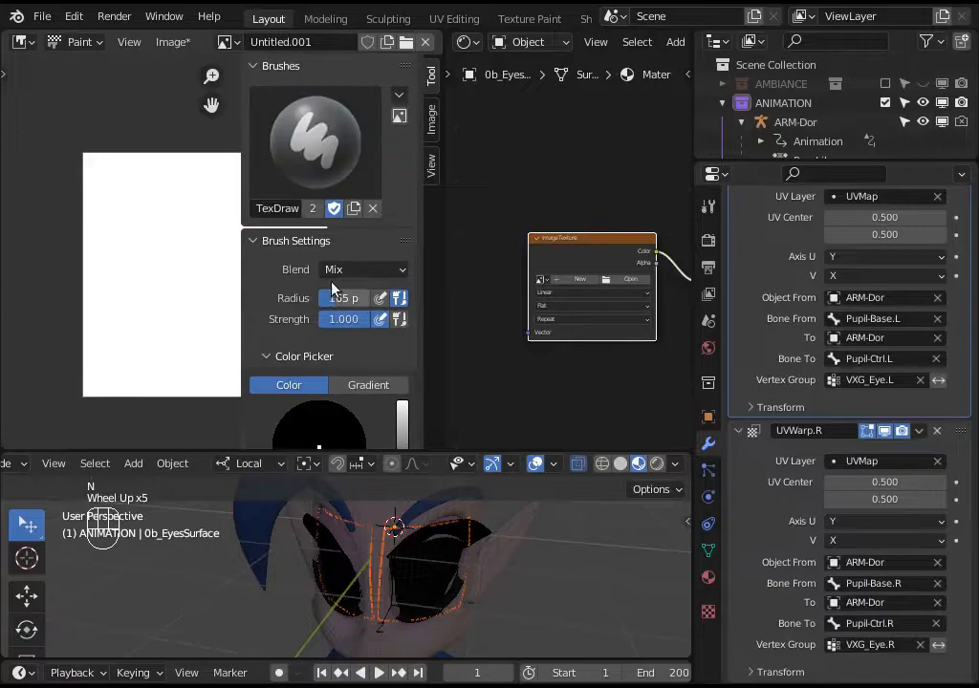
click(254, 211)
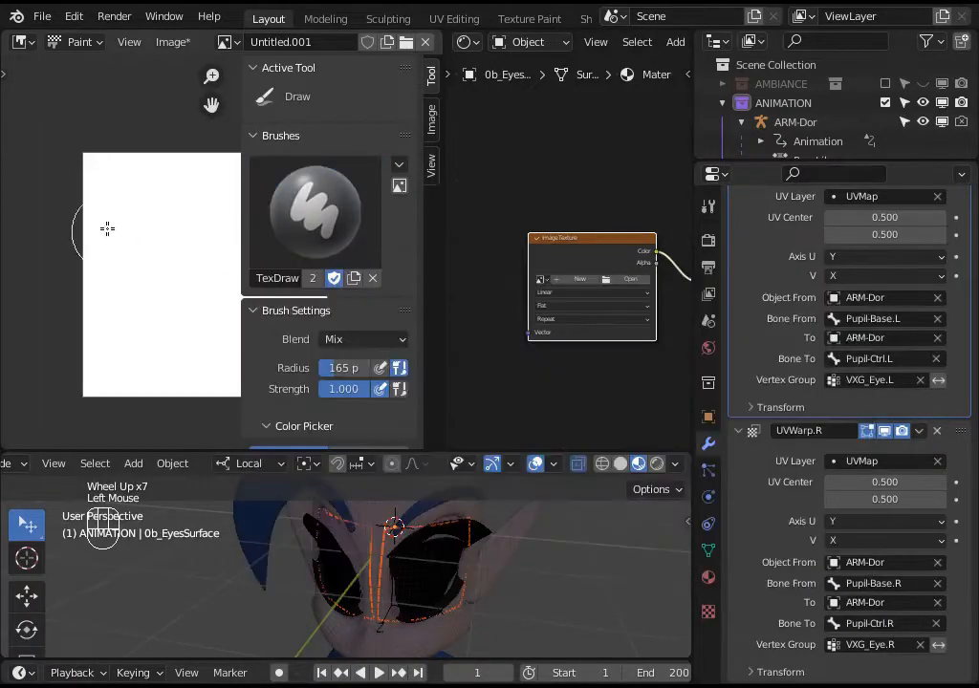
drag(170, 229, 181, 261)
key(ctrl+z)
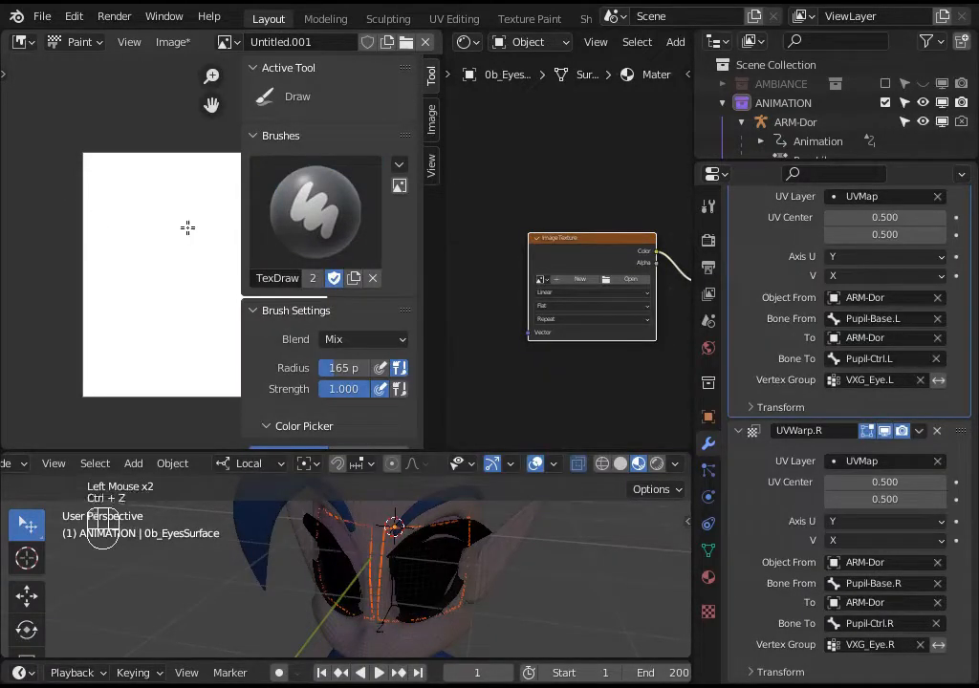
key(n)
- Switch the Shader Editor area to the UV Editor and enter Edit Mode on the eye surface with all its UVs selected
scroll(244, 183, down, 1)
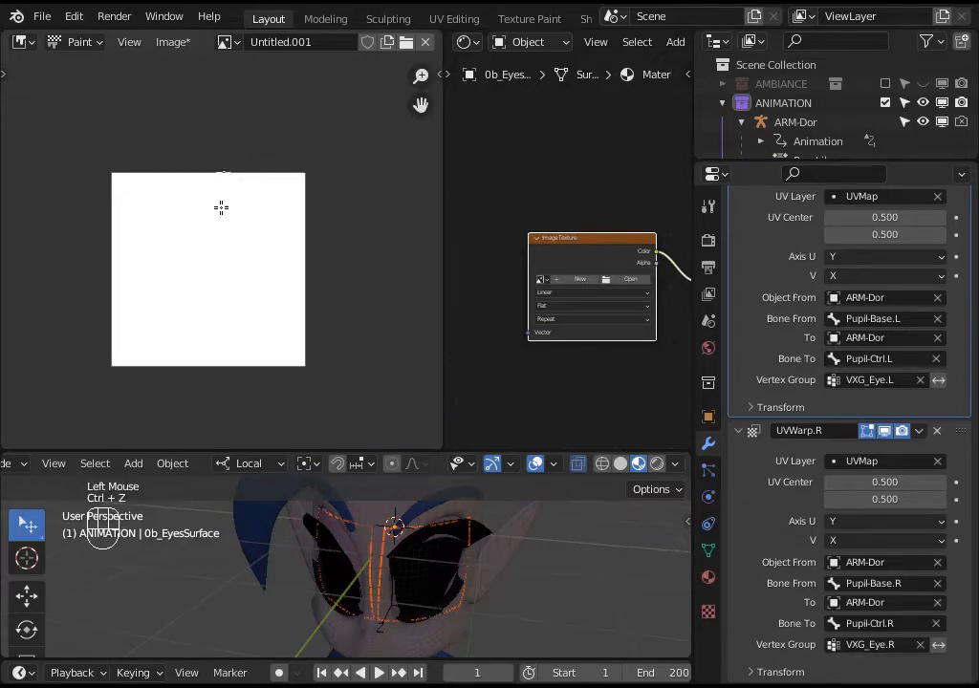
scroll(411, 41, down, 5)
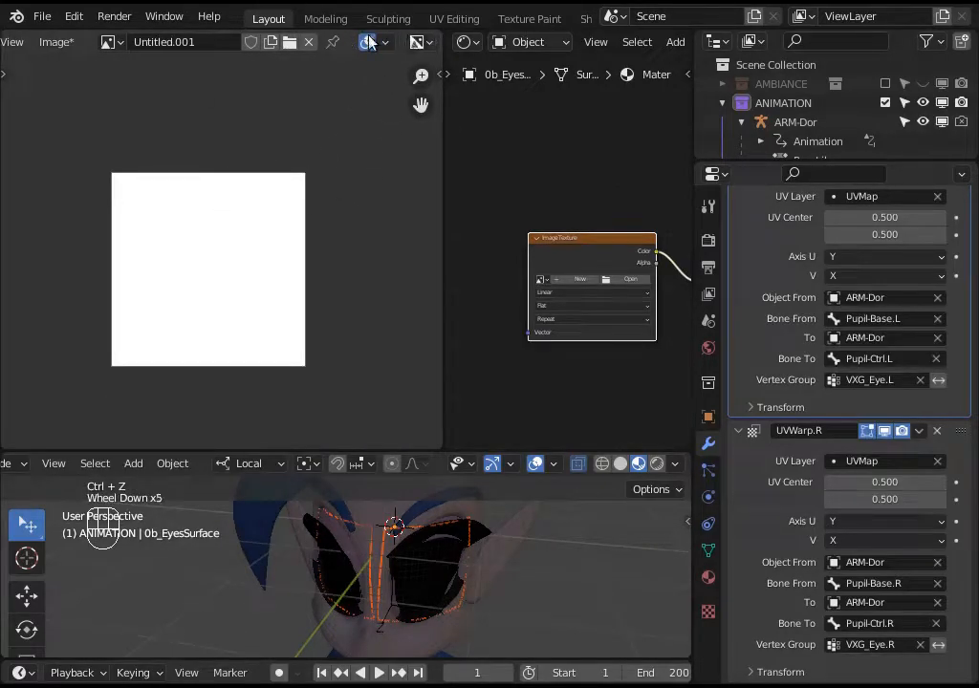
click(386, 43)
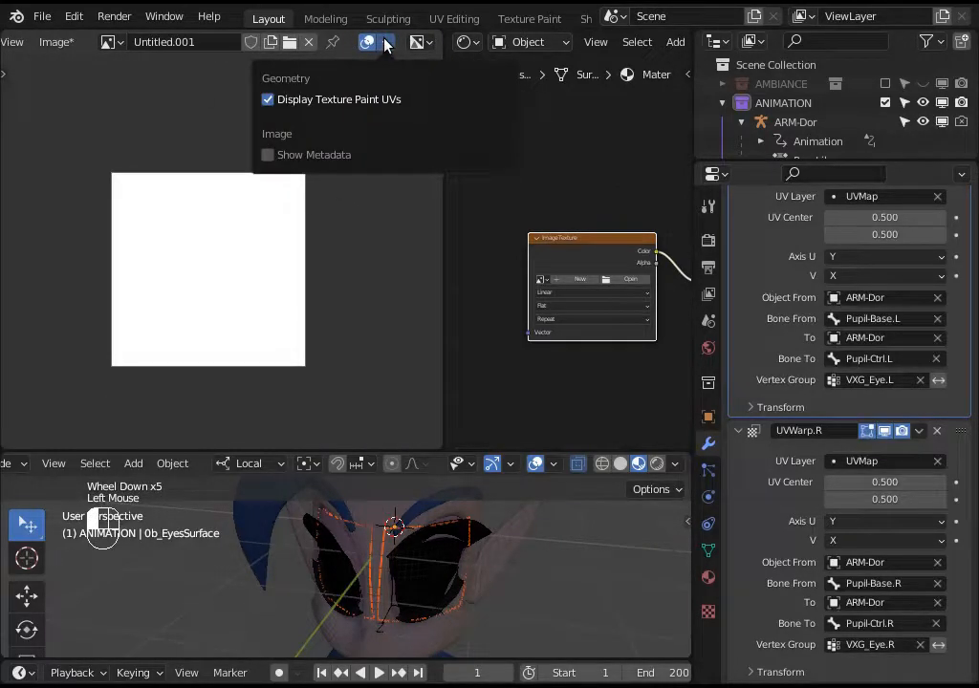
key(shift+F10)
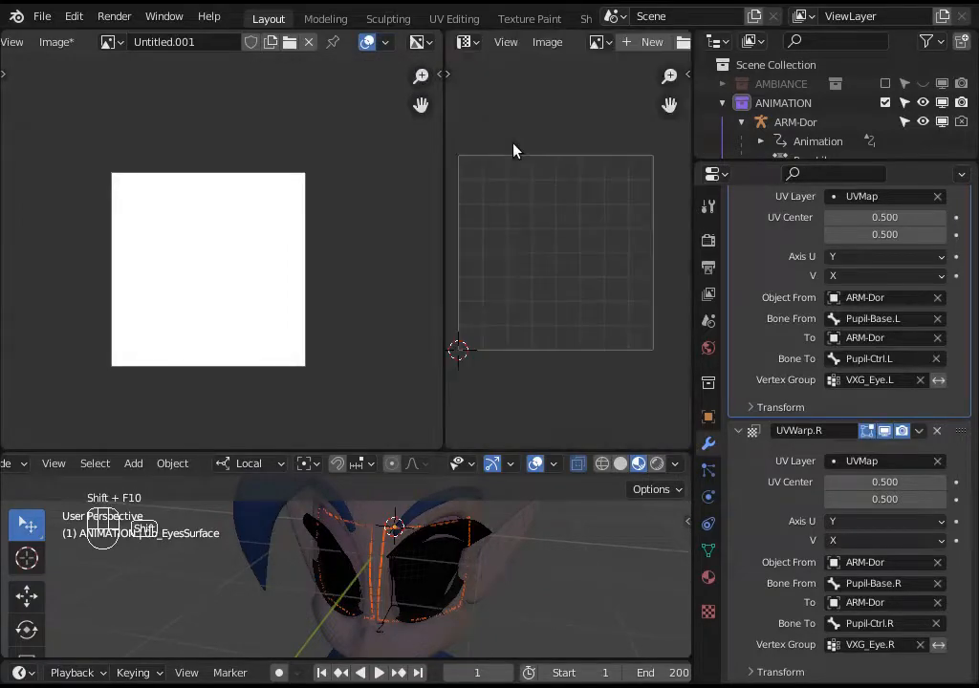
key(Tab)
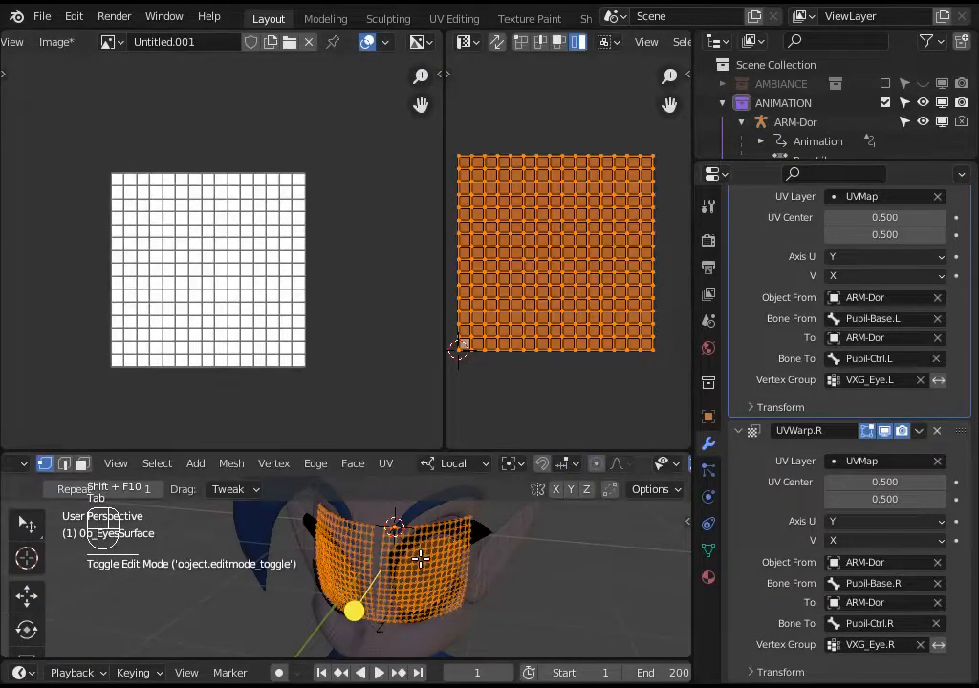
key(a)
key(alt+a)
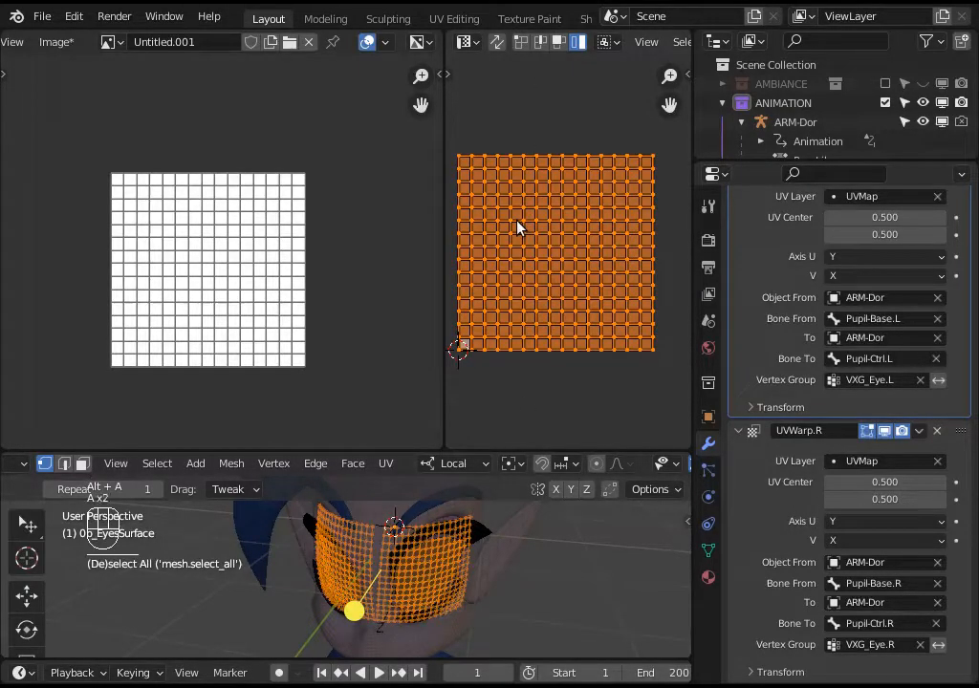
key(alt+a)
key(a)
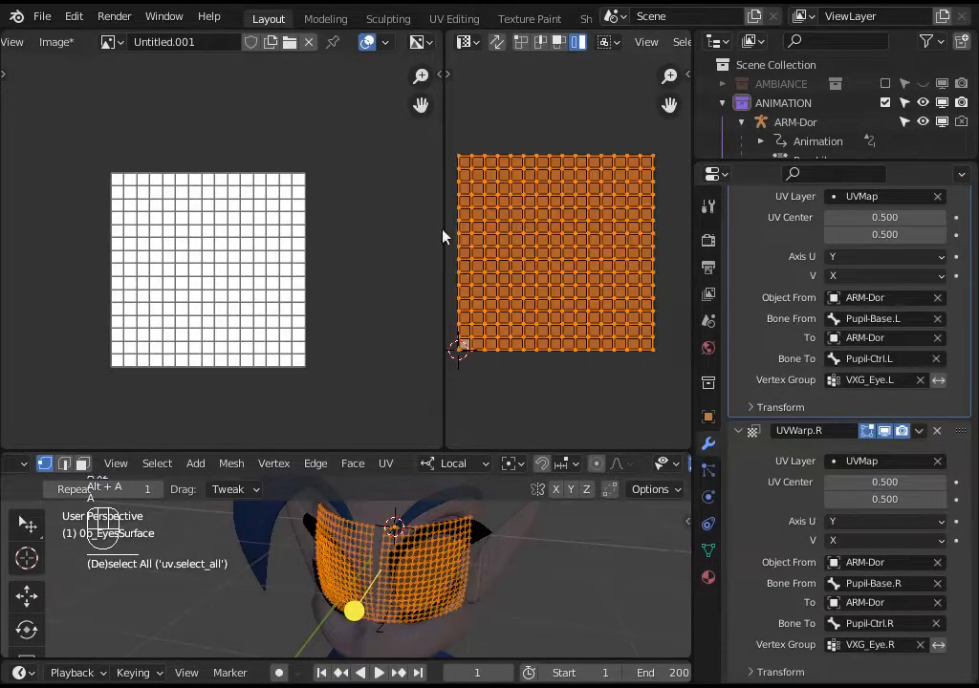
- Toggle the Display Texture Paint UVs overlay off and back on for the image
click(388, 43)
click(388, 42)
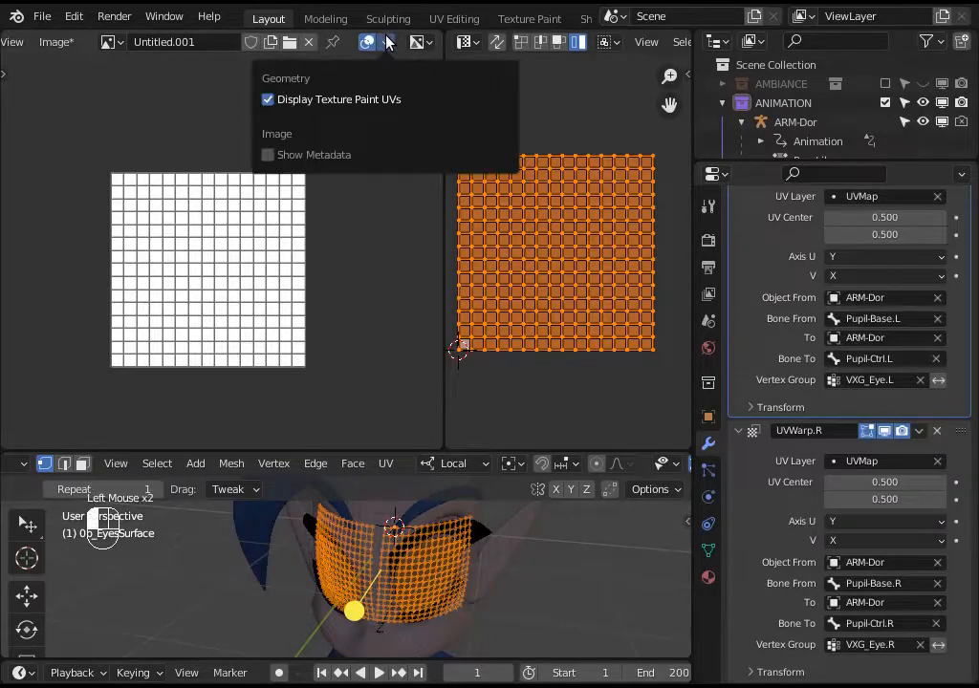
click(268, 99)
click(268, 99)
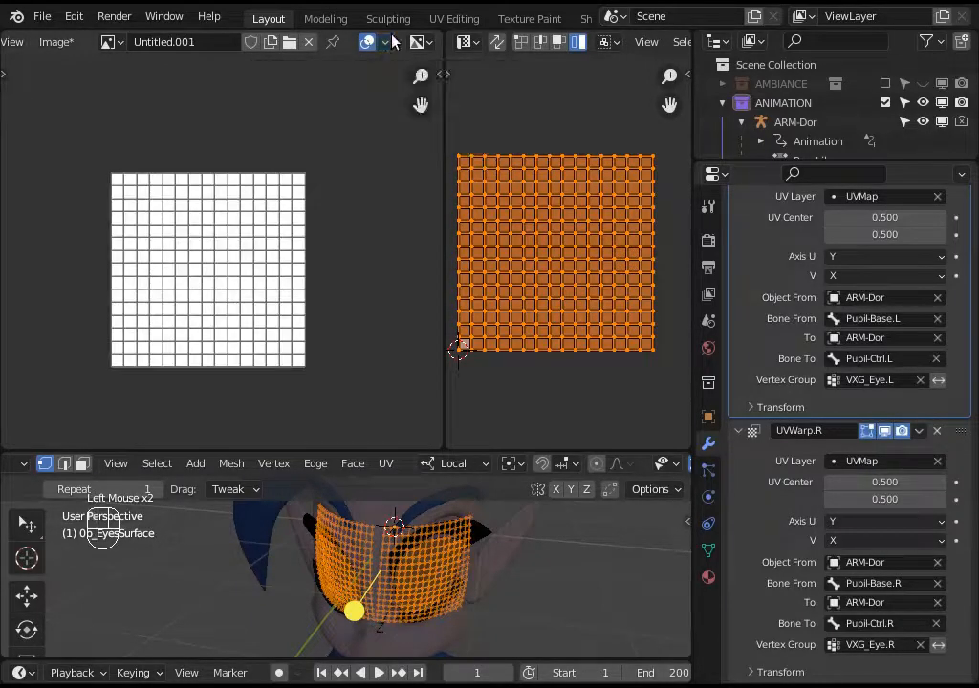
- Enlarge the brush to a radius of 475 px, using the UV grid on the image to judge its size
shift+middle_drag(201, 245, 218, 249)
scroll(254, 292, up, 2)
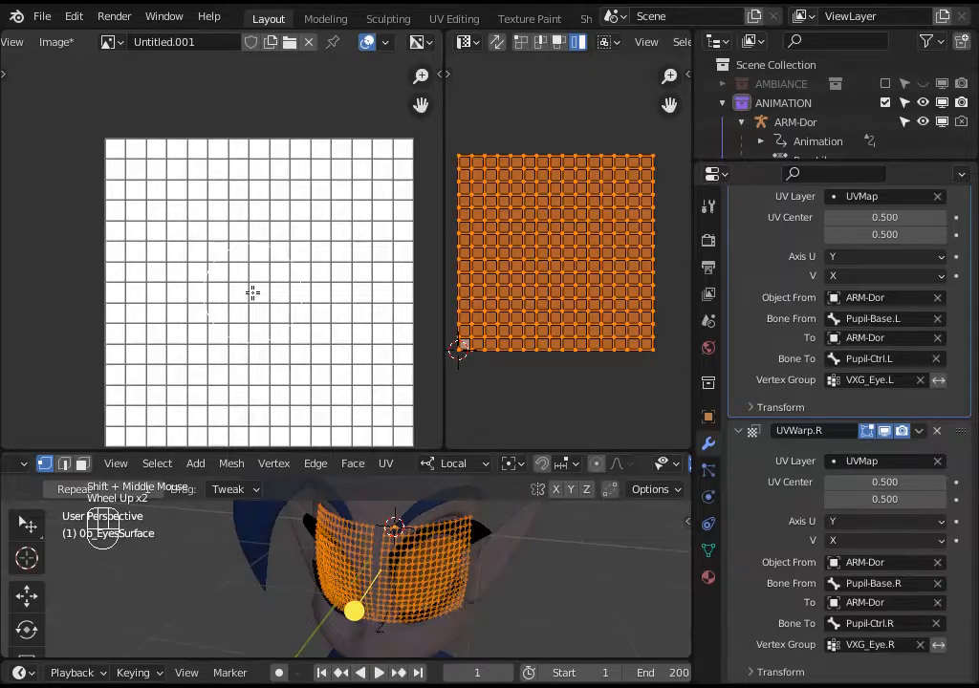
scroll(251, 285, down, 1)
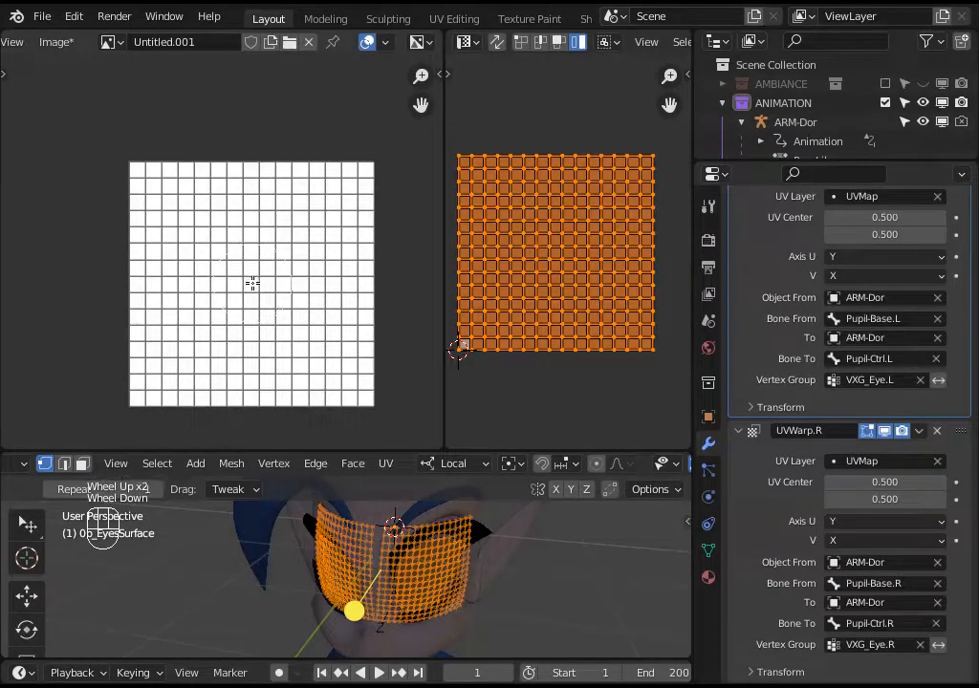
key(f)
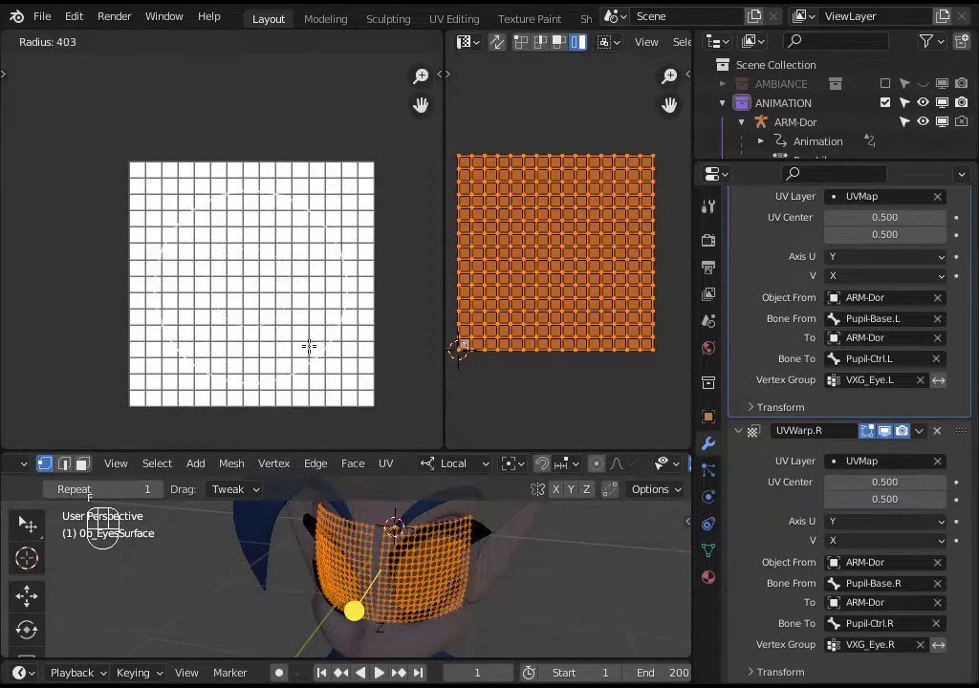
click(320, 356)
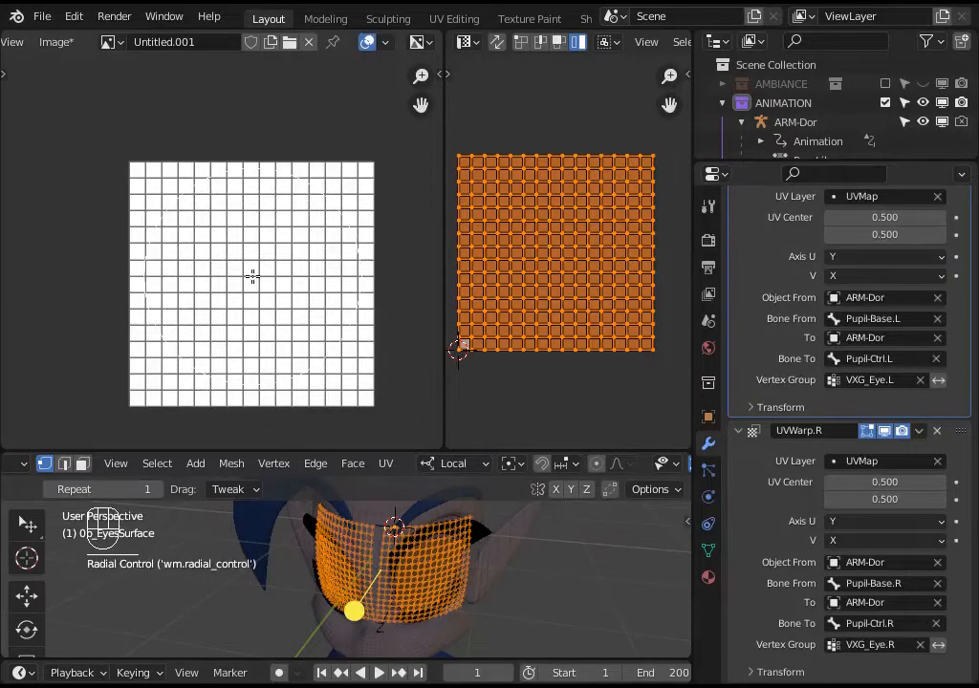
key(f)
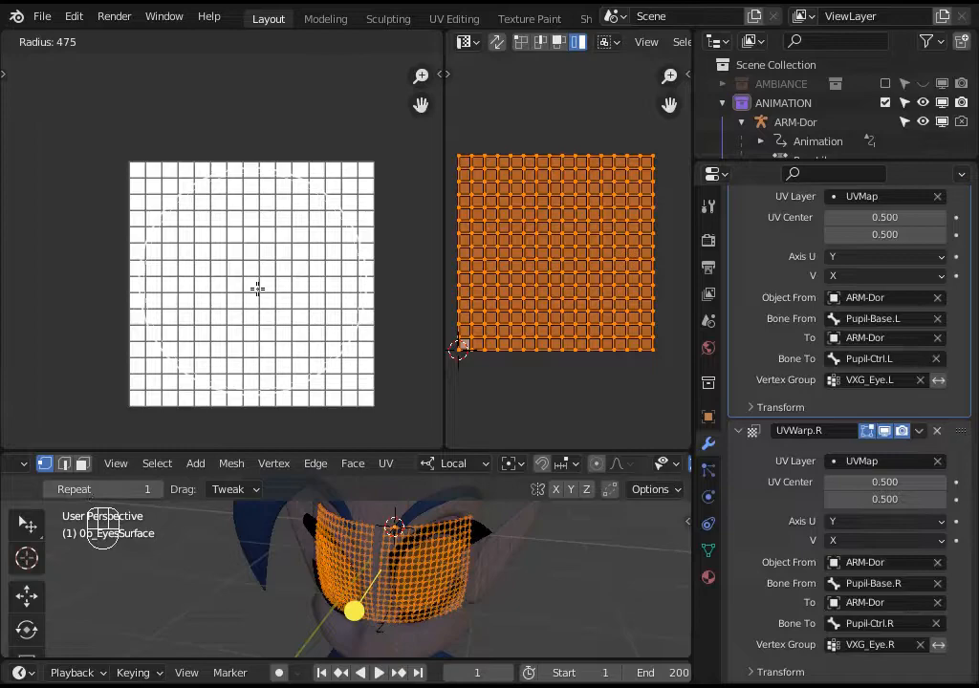
click(252, 284)
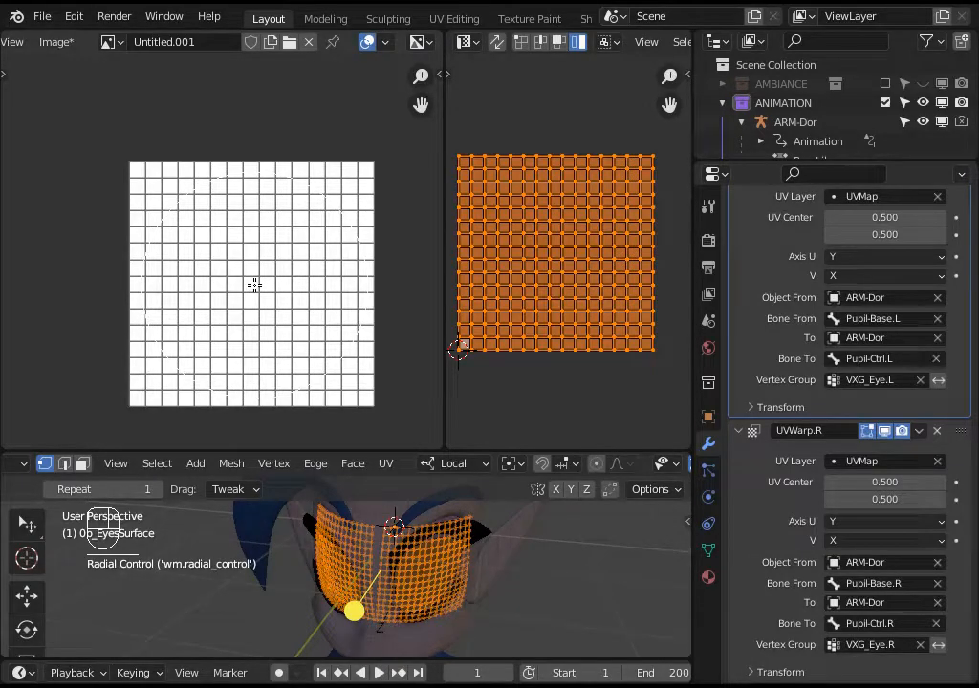
key(shift)
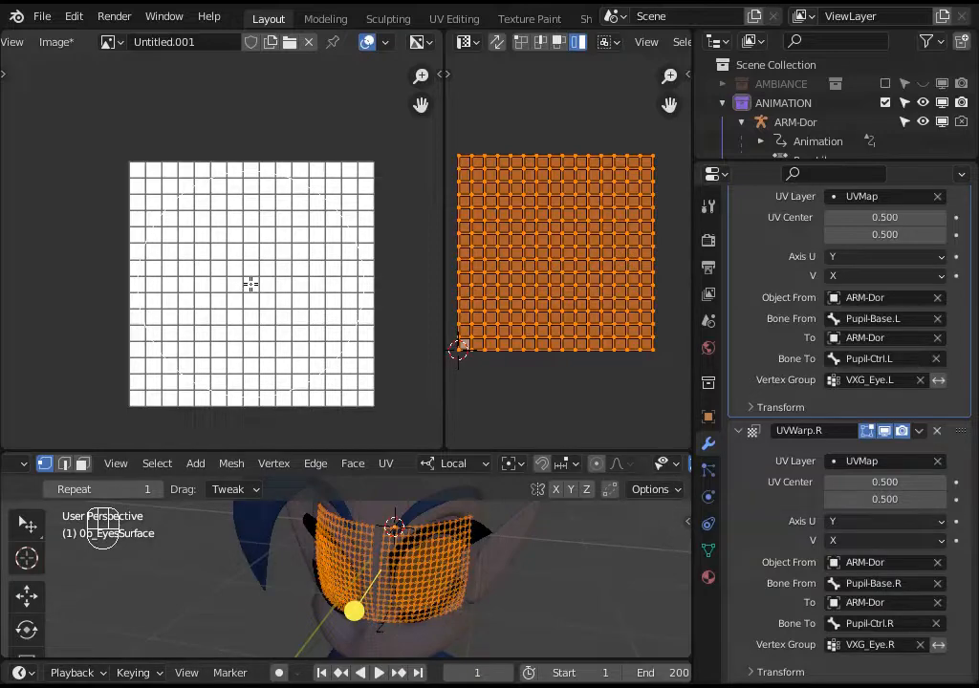
- Set the Draw brush's color to a magenta pink
key(n)
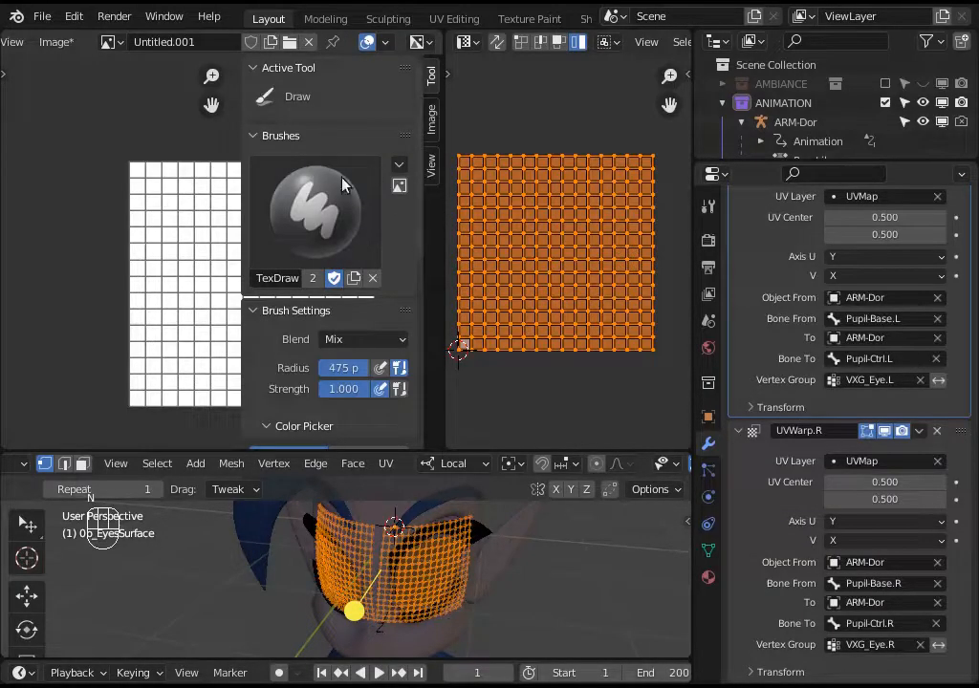
scroll(320, 191, up, 2)
click(315, 200)
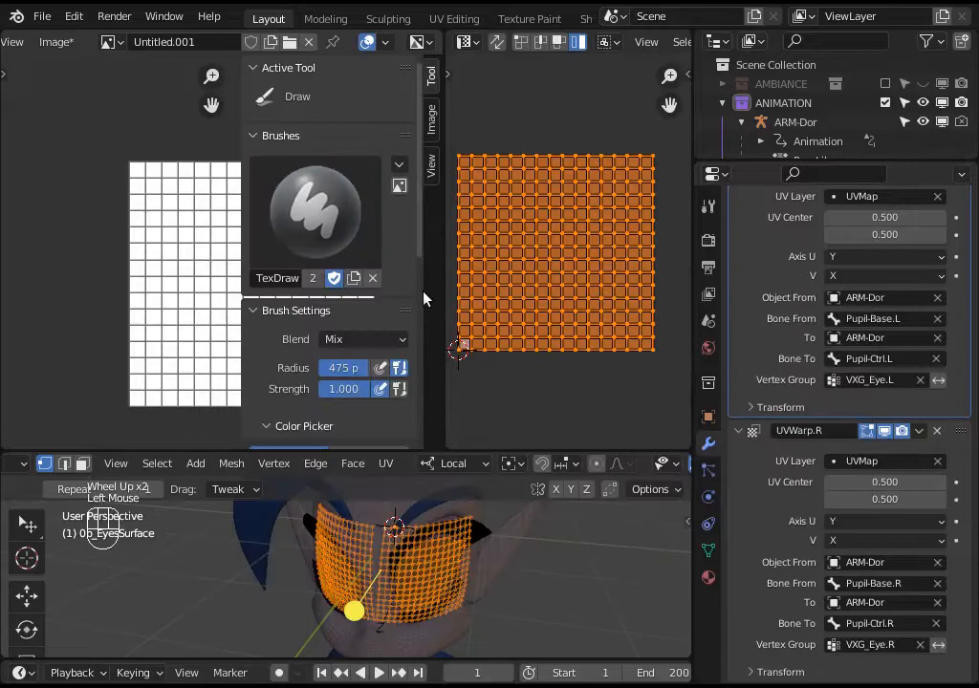
scroll(325, 287, down, 3)
click(241, 184)
scroll(375, 358, down, 2)
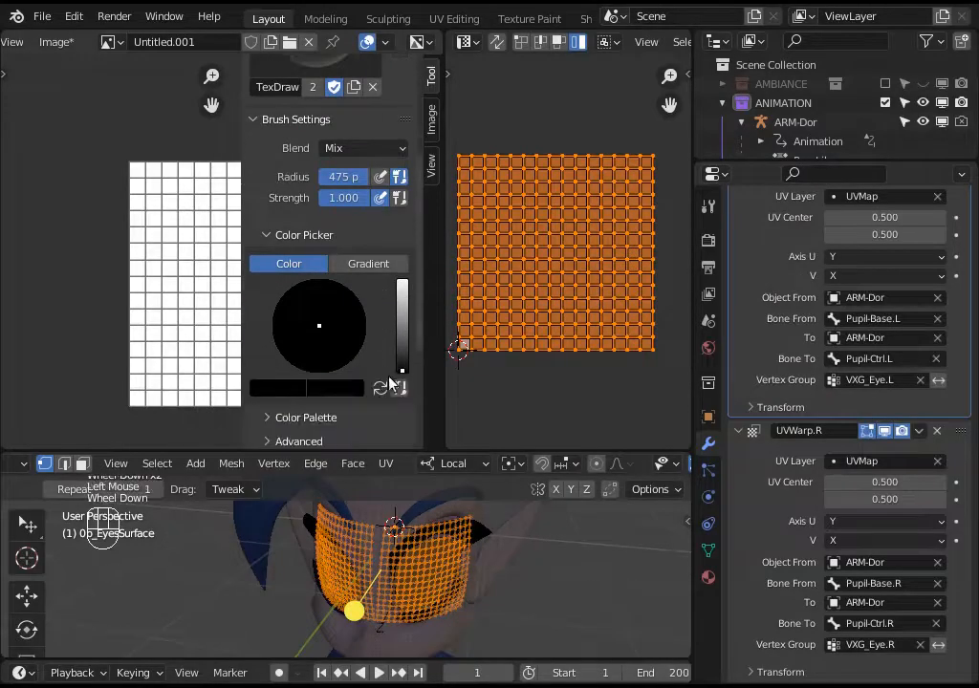
click(402, 334)
click(343, 332)
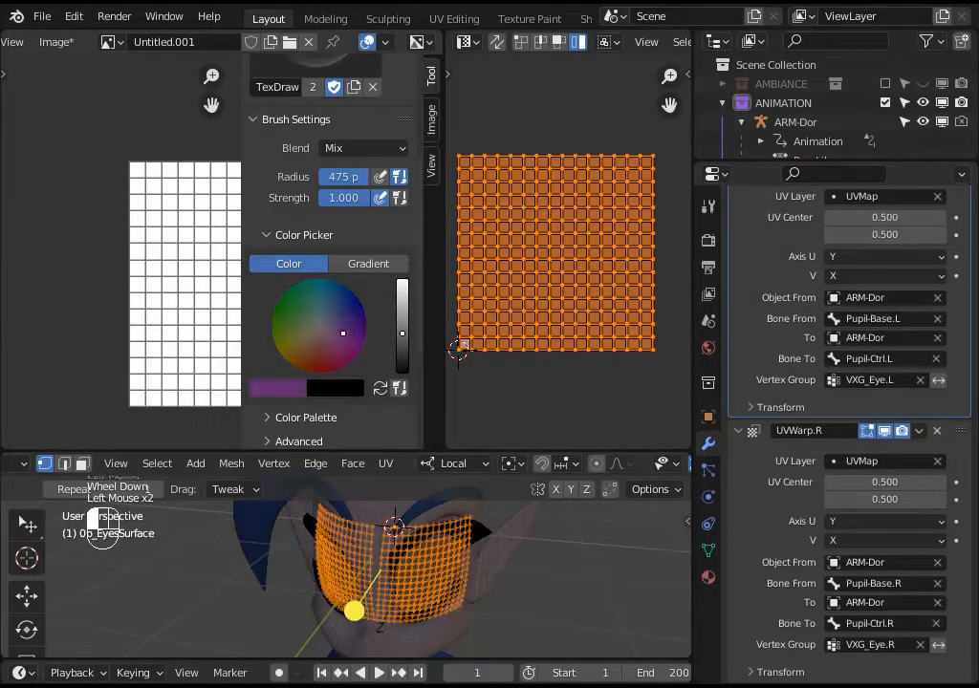
click(402, 309)
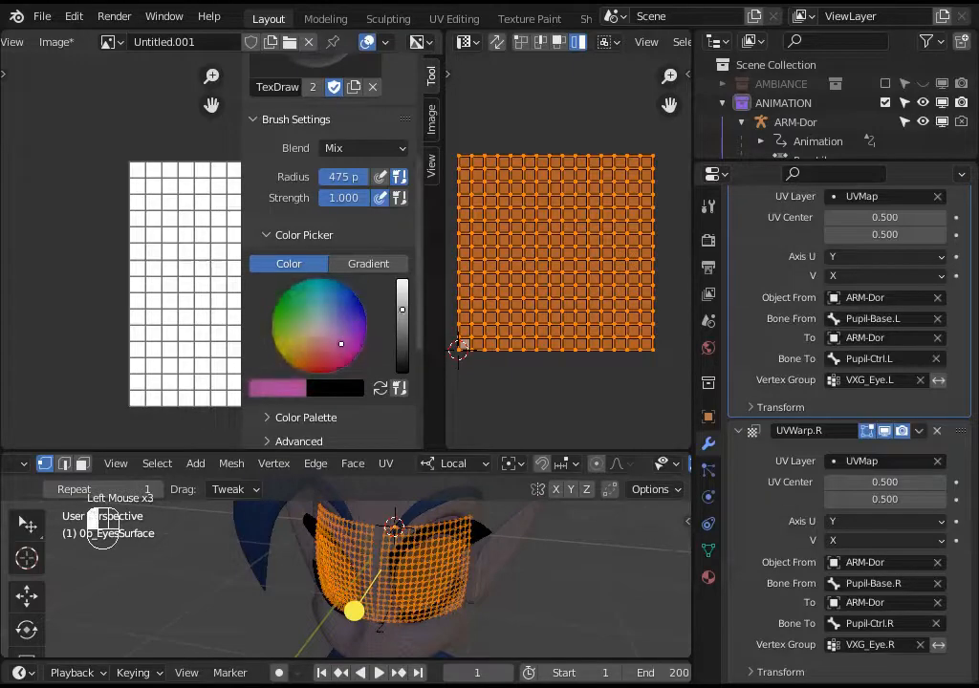
click(347, 345)
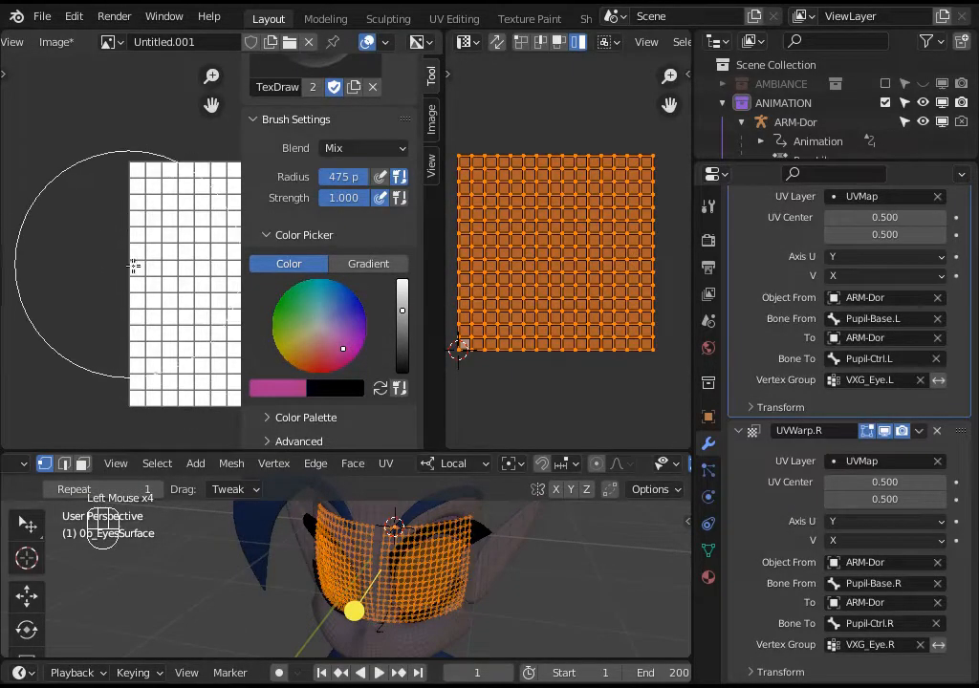
- Hide the brush settings and paint a single magenta disc centered on the image's UV grid
key(n)
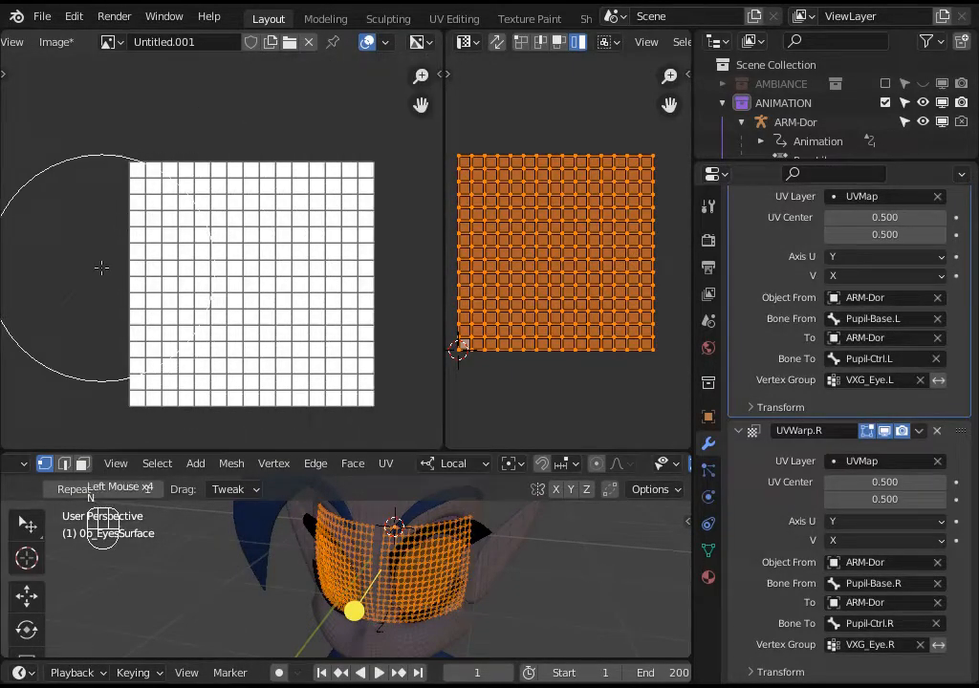
click(251, 283)
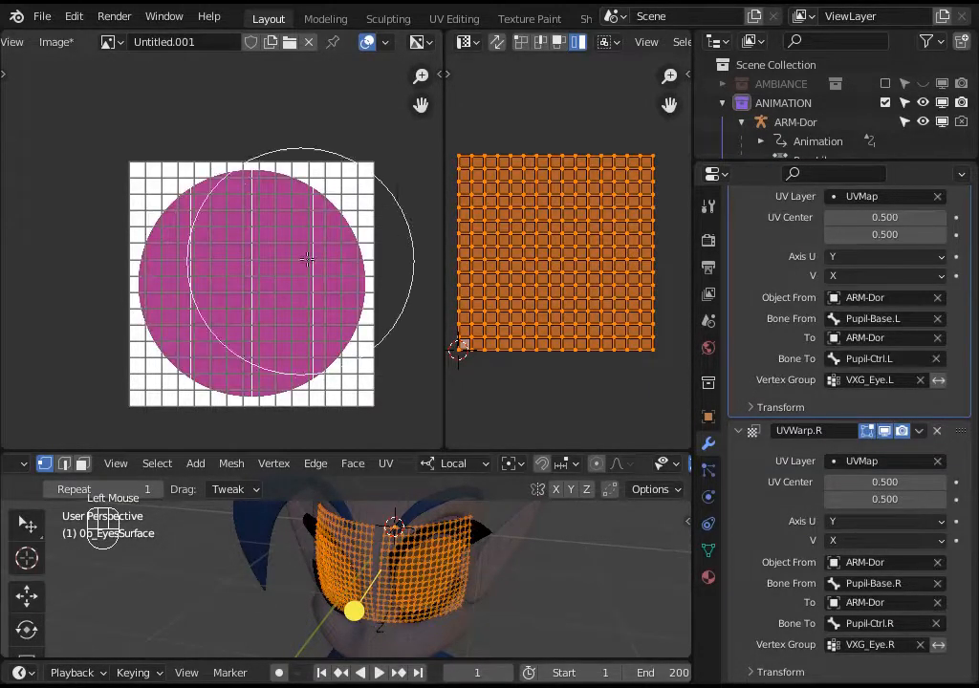
scroll(307, 293, up, 2)
scroll(307, 293, down, 1)
- Change the Draw brush's color to black and hide the brush settings again
key(n)
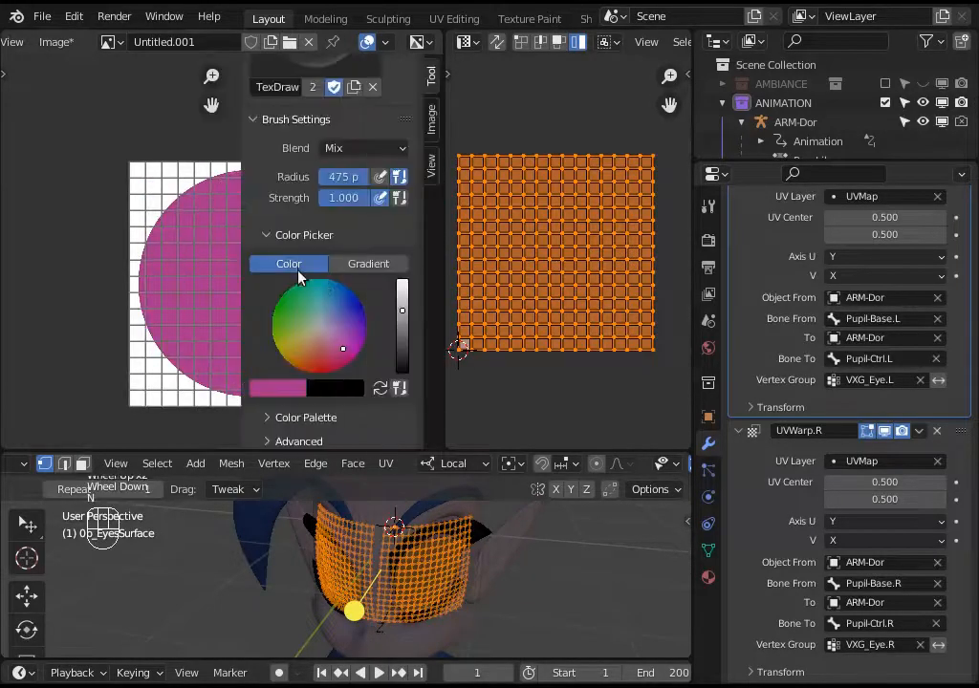
click(401, 344)
drag(401, 344, 402, 372)
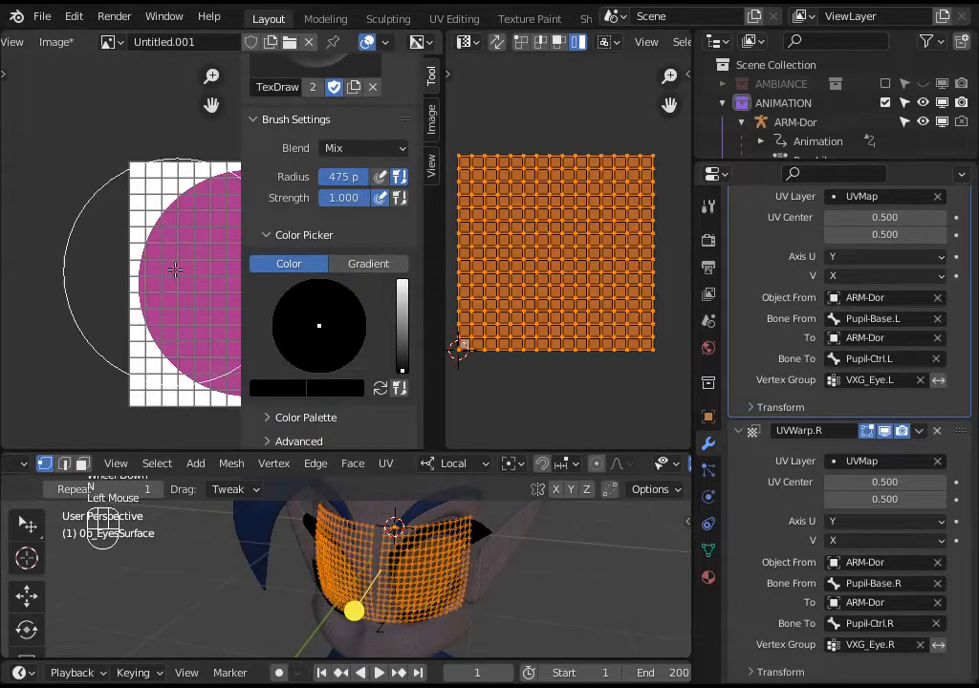
key(n)
- Reduce the brush radius to about 300 px and center the brush over the magenta disc
scroll(235, 291, up, 1)
key(f)
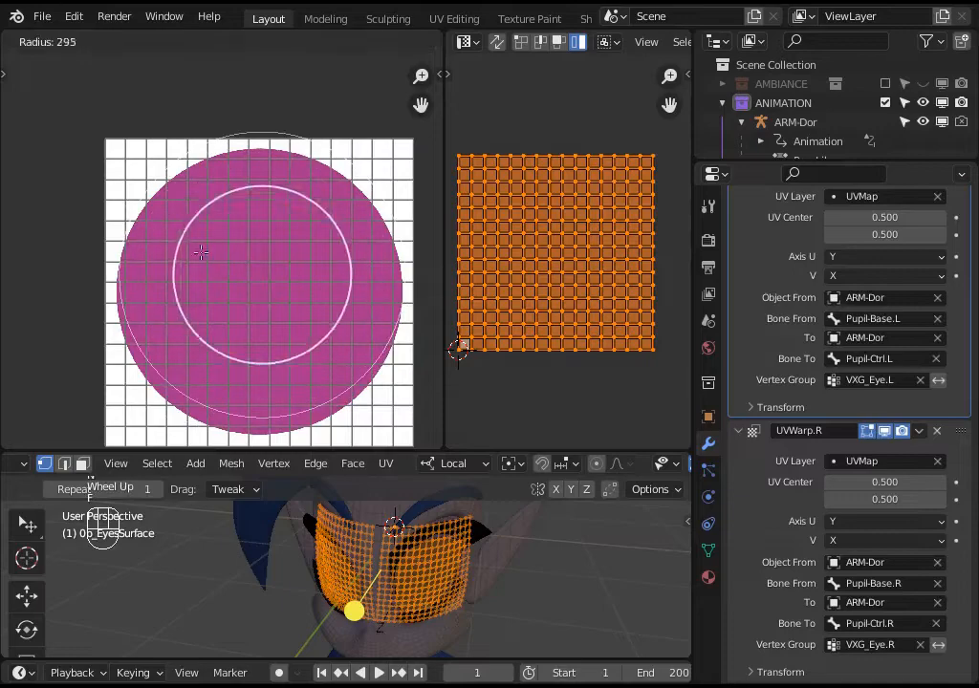
click(210, 253)
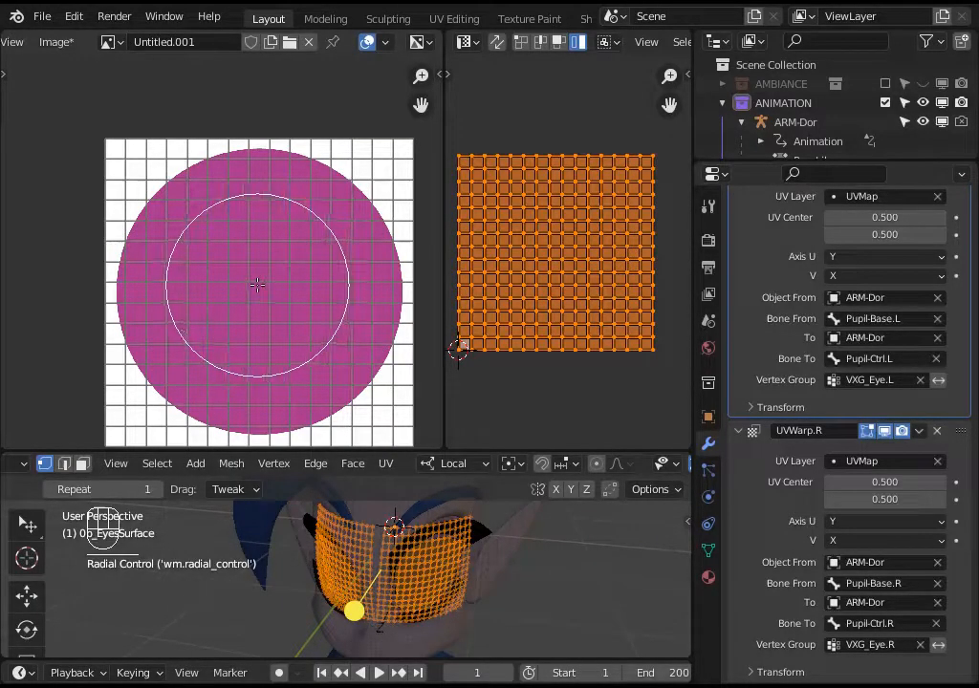
scroll(258, 286, down, 3)
scroll(256, 287, up, 3)
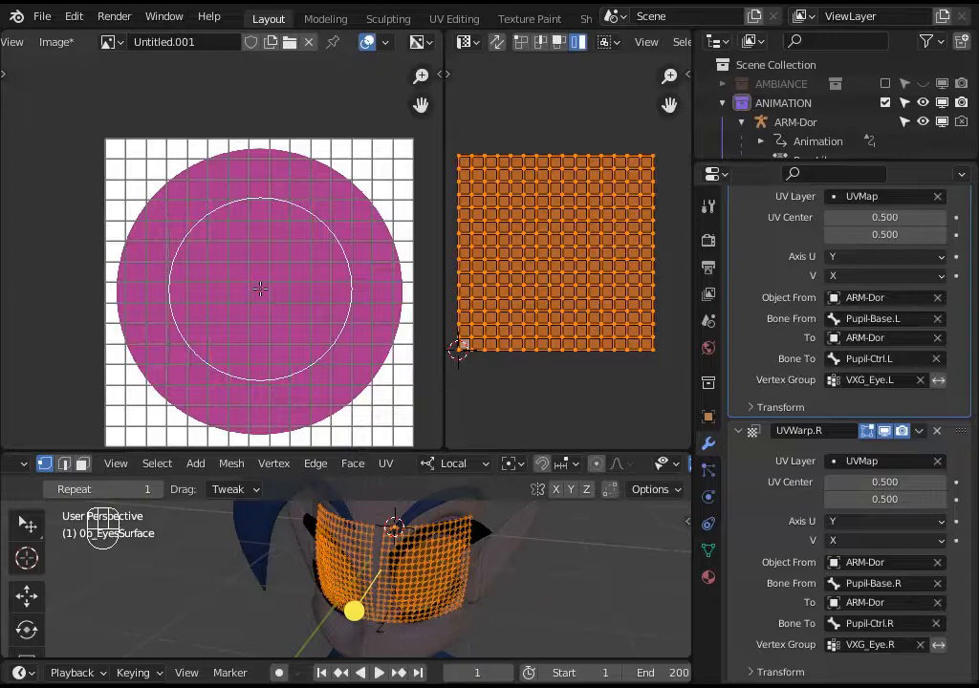
- Paint a single black disc at the center of the magenta disc
click(258, 287)
scroll(325, 183, down, 2)
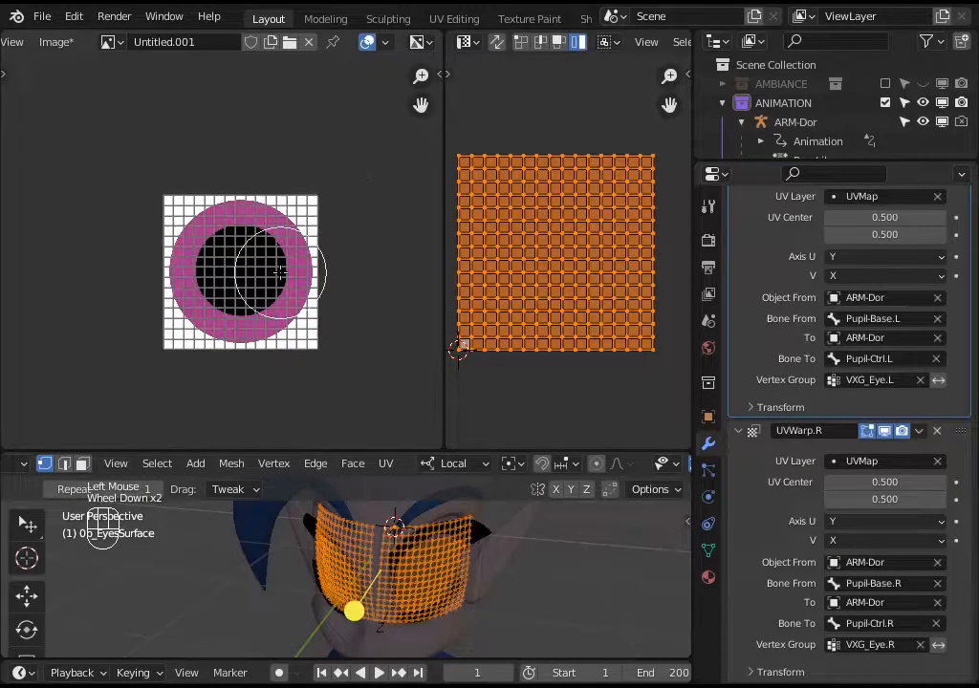
scroll(372, 160, up, 1)
key(ctrl+Tab)
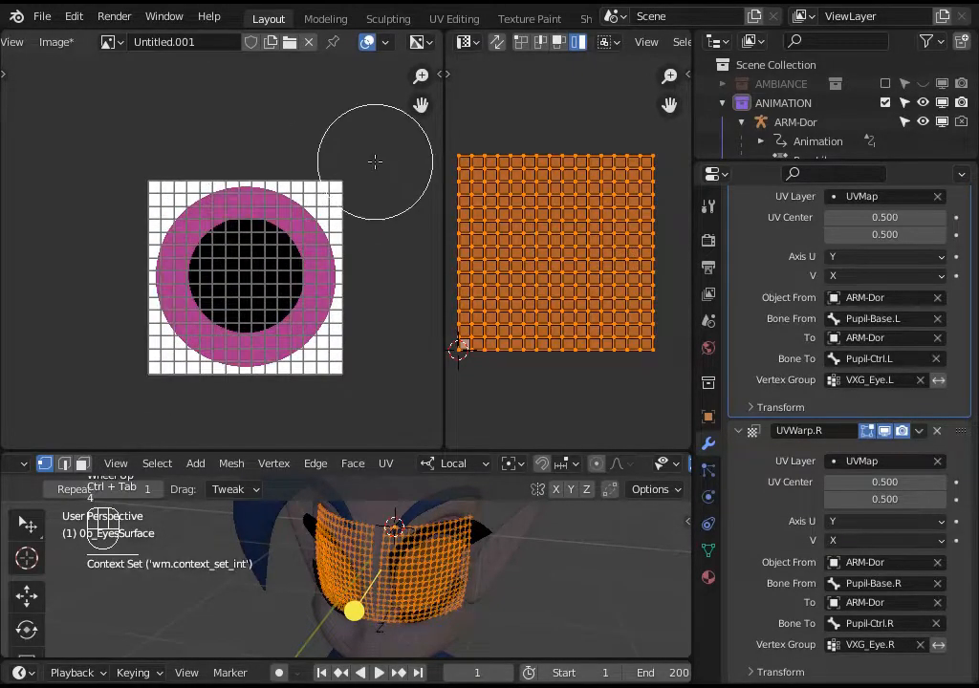
- Save the painted image as a new PNG, reusing the Texture_Eye.png name with a 2 added
click(56, 41)
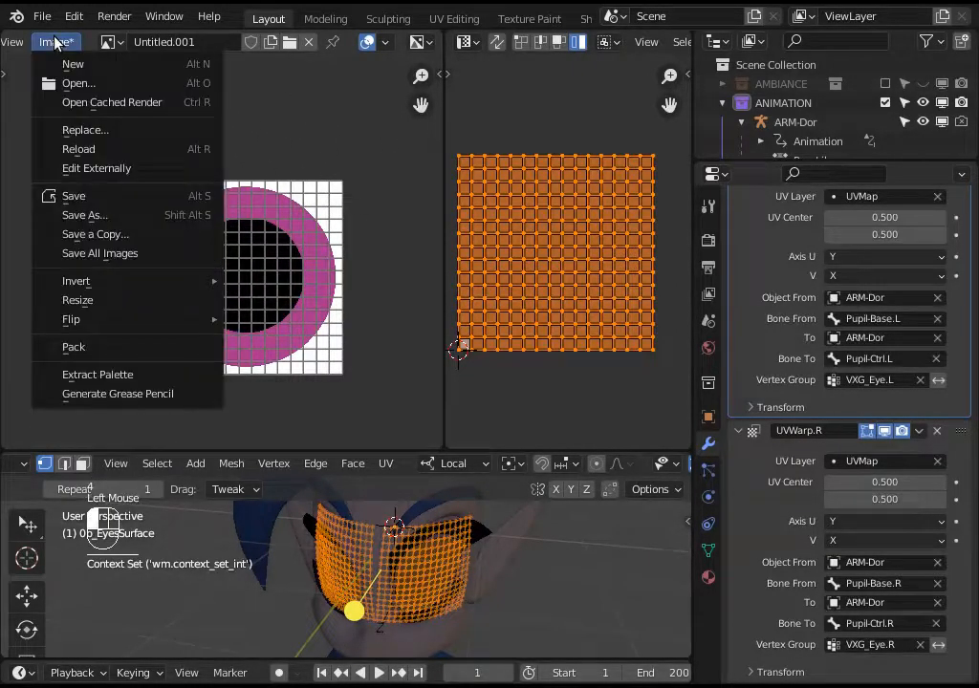
click(84, 214)
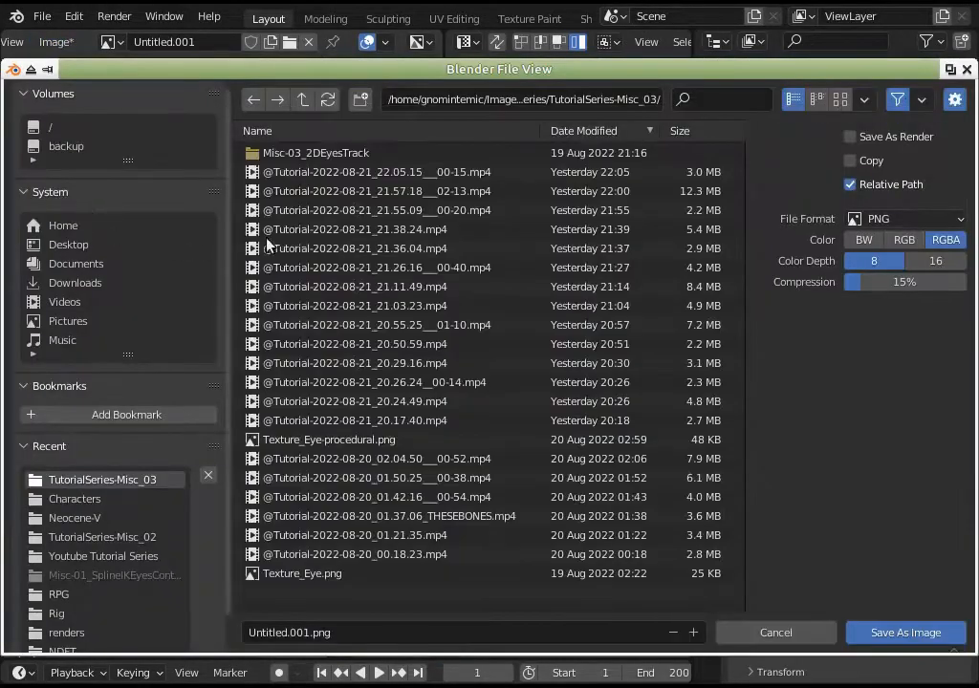
click(341, 632)
click(290, 573)
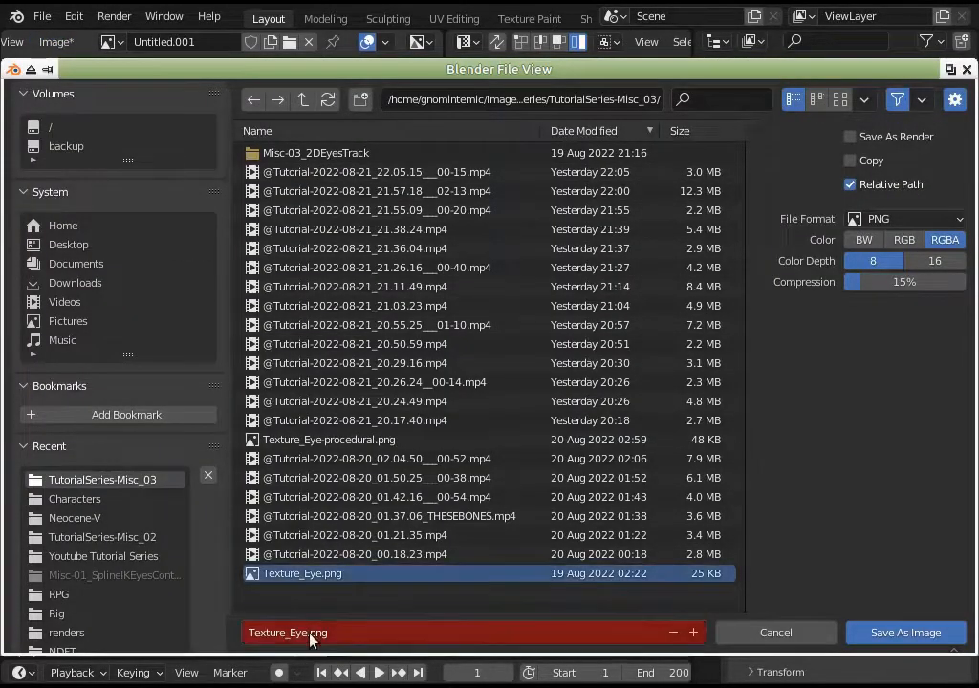
click(341, 637)
text(2)
key(Return)
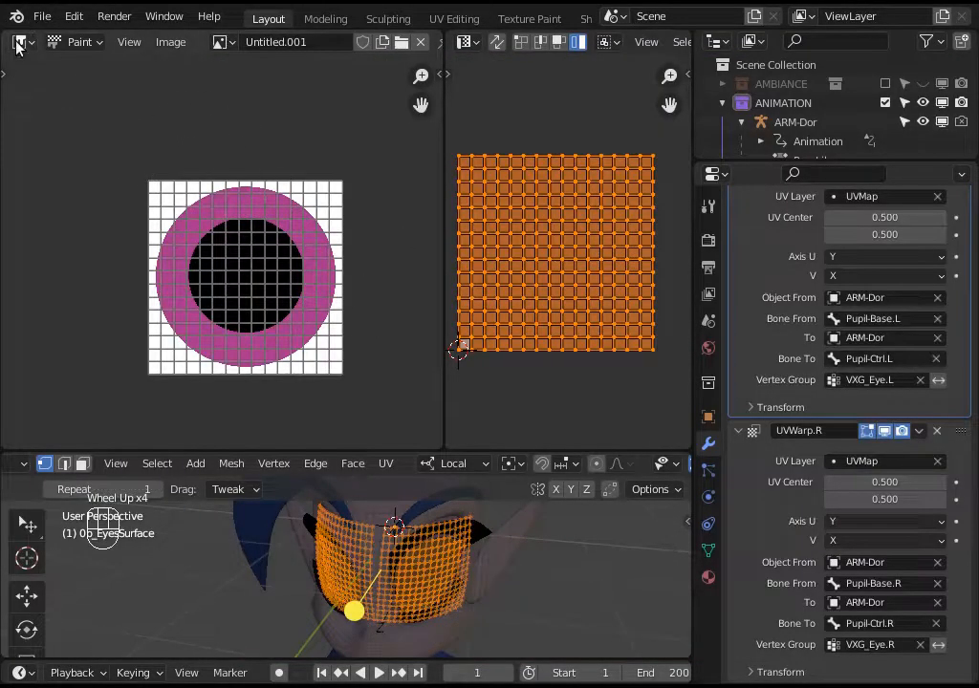
- Switch the image painting area to the Shader Editor and assign Untitled.001 to the eye material's Image Texture node
click(21, 41)
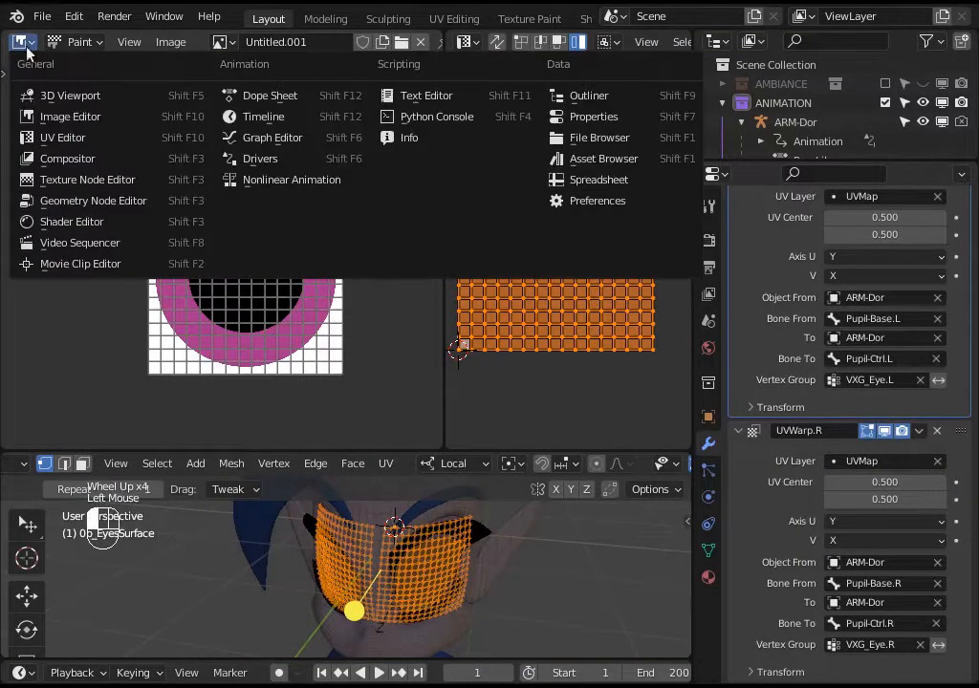
click(76, 222)
shift+middle_drag(332, 187, 229, 246)
scroll(653, 467, down, 2)
scroll(652, 466, down, 2)
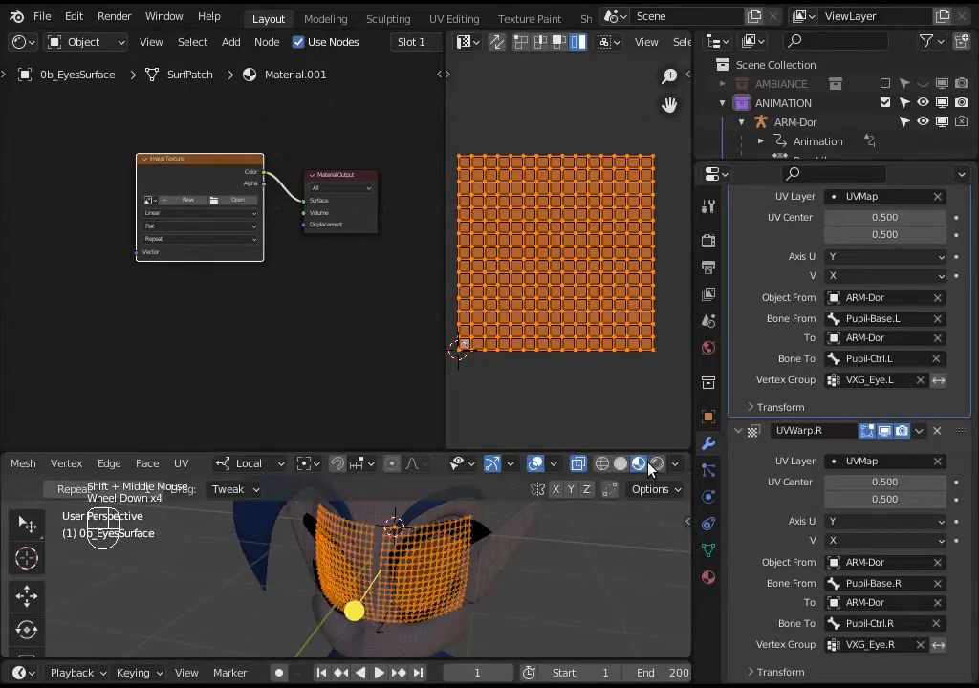
click(149, 205)
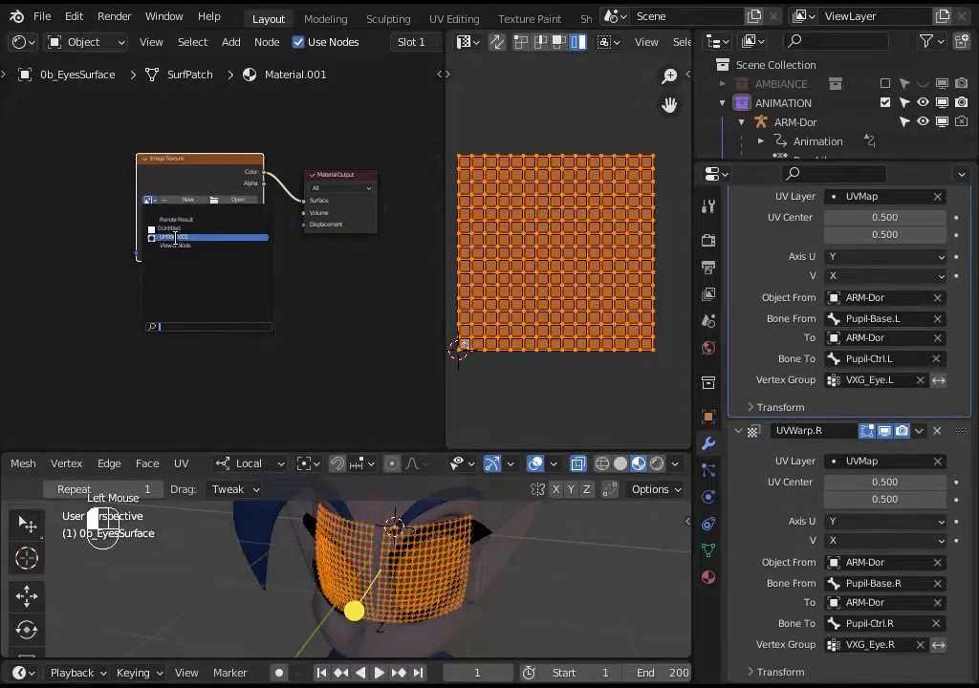
click(175, 236)
- Examine from the front how the pupil texture falls on both eye surfaces
key(alt+a)
middle_drag(414, 612, 430, 542)
scroll(430, 587, down, 3)
shift+scroll(430, 586, down, 2)
scroll(379, 585, up, 2)
key(a)
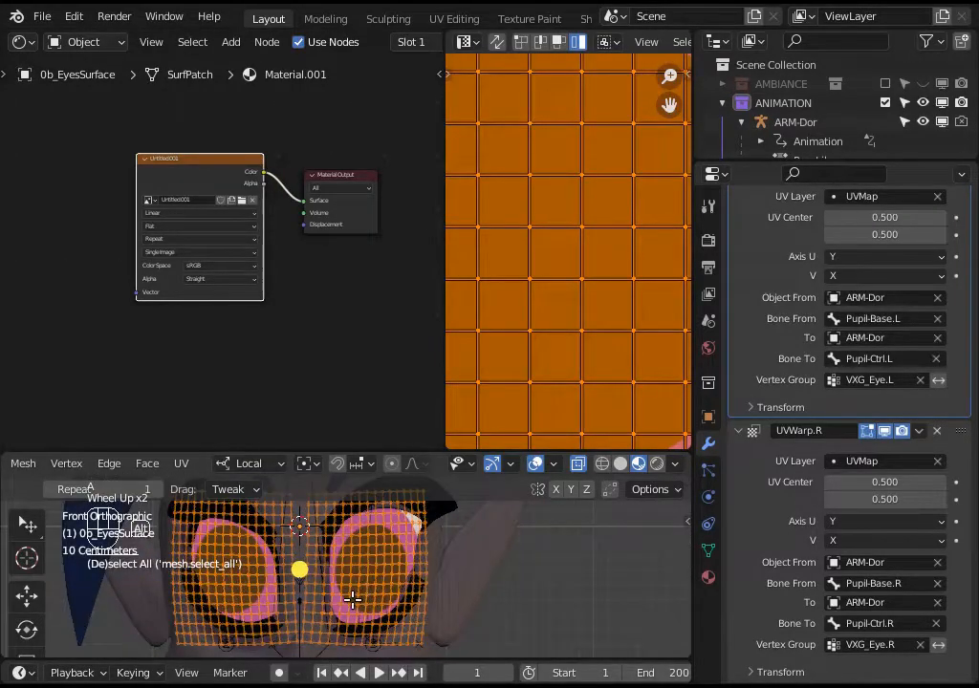
scroll(352, 599, up, 3)
shift+middle_drag(239, 563, 299, 561)
- Circle-select the inner faces of both eye surfaces beside the nose bridge
key(alt+a)
key(c)
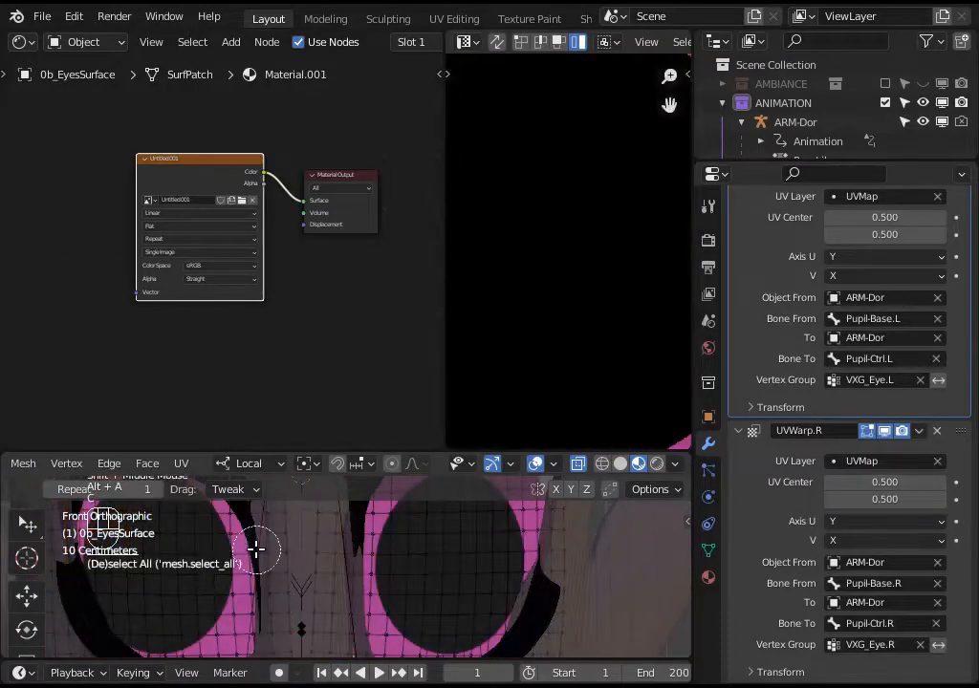
mouse_move(256, 550)
mouse_down()
mouse_move(262, 564)
mouse_move(328, 566)
mouse_move(343, 534)
mouse_move(343, 574)
mouse_move(304, 550)
mouse_move(321, 559)
mouse_move(320, 585)
mouse_up()
right_click(345, 557)
scroll(359, 546, down, 2)
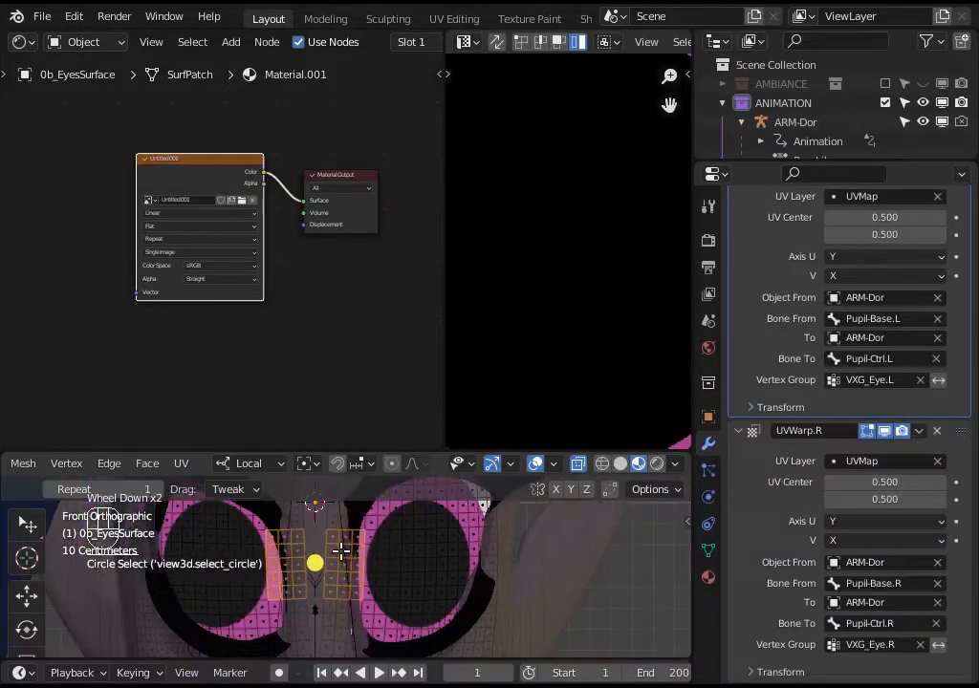
scroll(429, 514, down, 2)
- Select the whole eye mesh and examine its UV layout against the pupil texture
key(a)
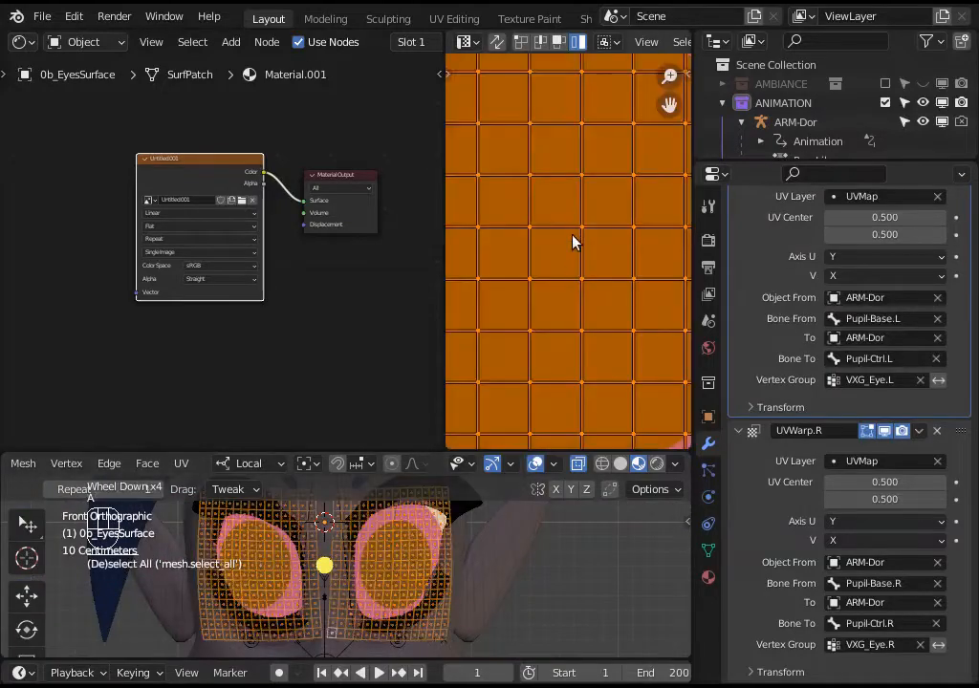
scroll(574, 275, down, 6)
scroll(518, 257, up, 3)
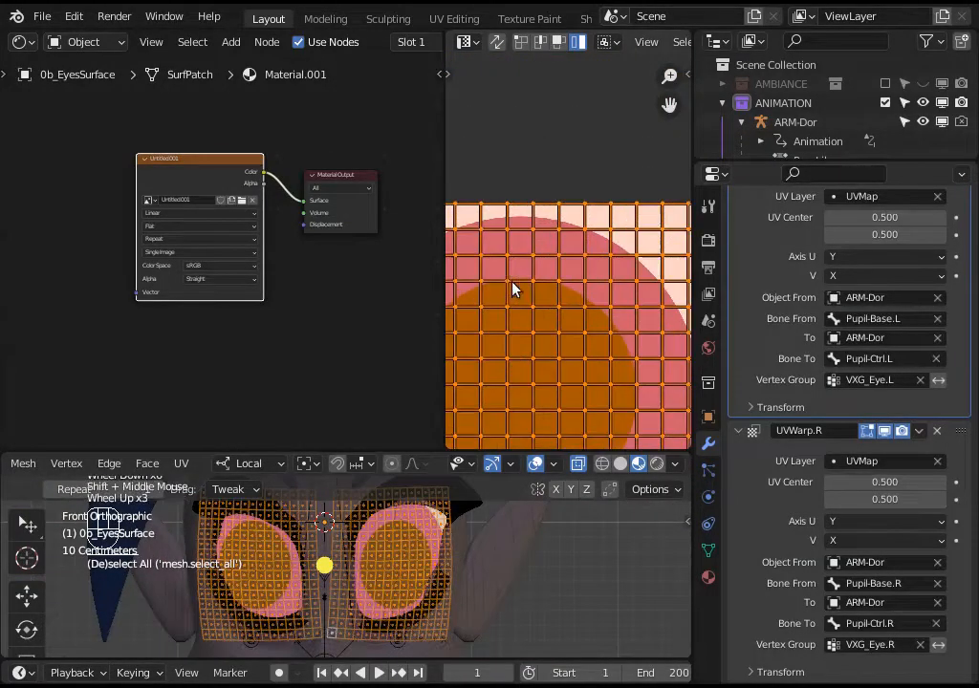
shift+middle_drag(546, 315, 550, 108)
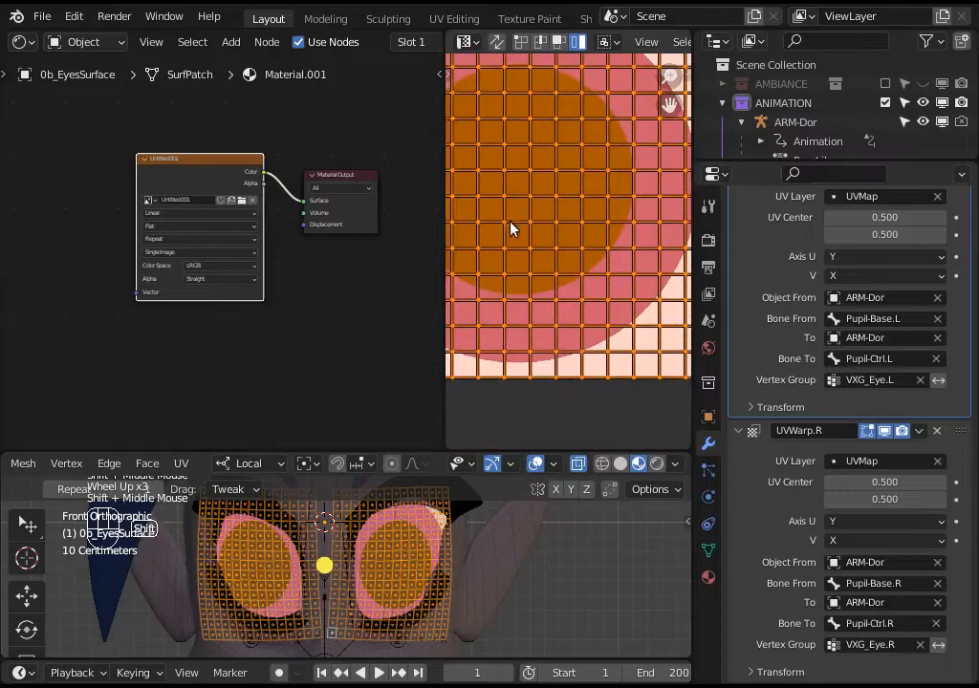
shift+middle_drag(453, 203, 580, 244)
shift+middle_drag(604, 165, 583, 256)
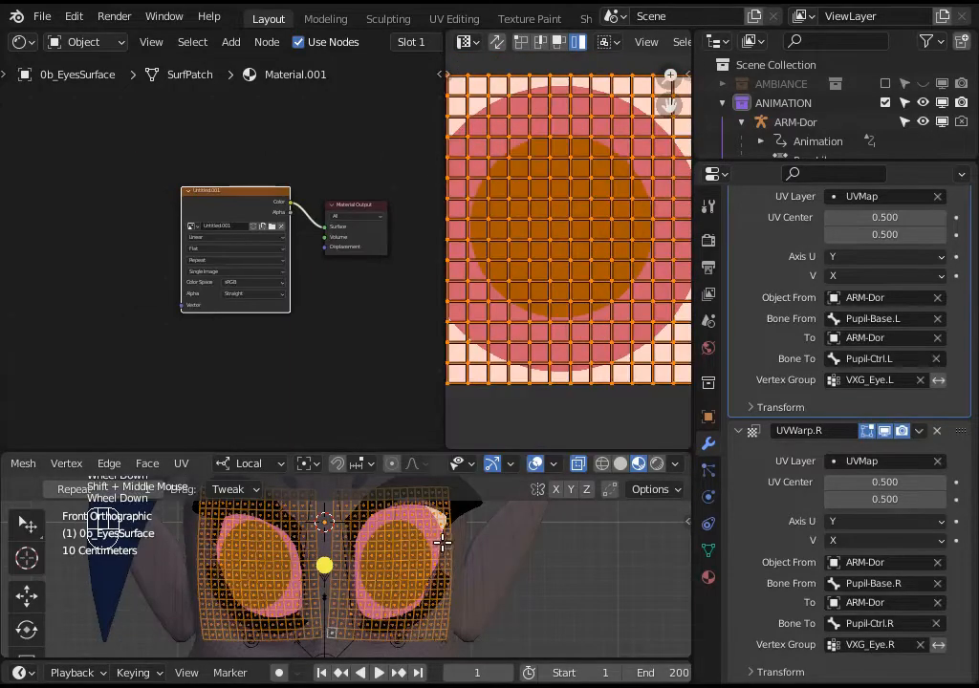
- Unwrap both eye surfaces together
key(alt+a)
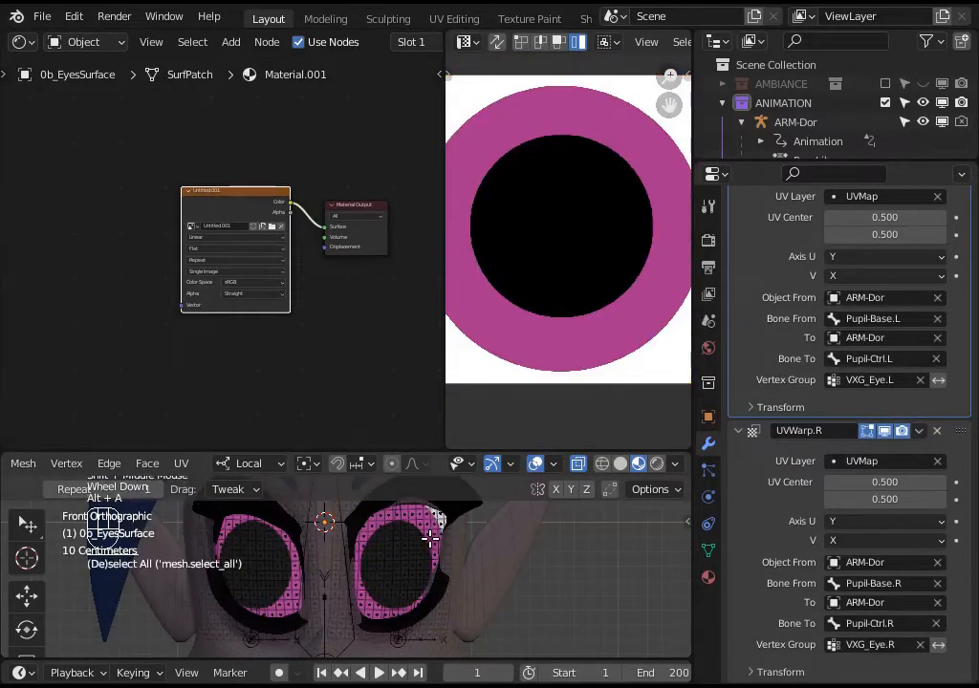
key(a)
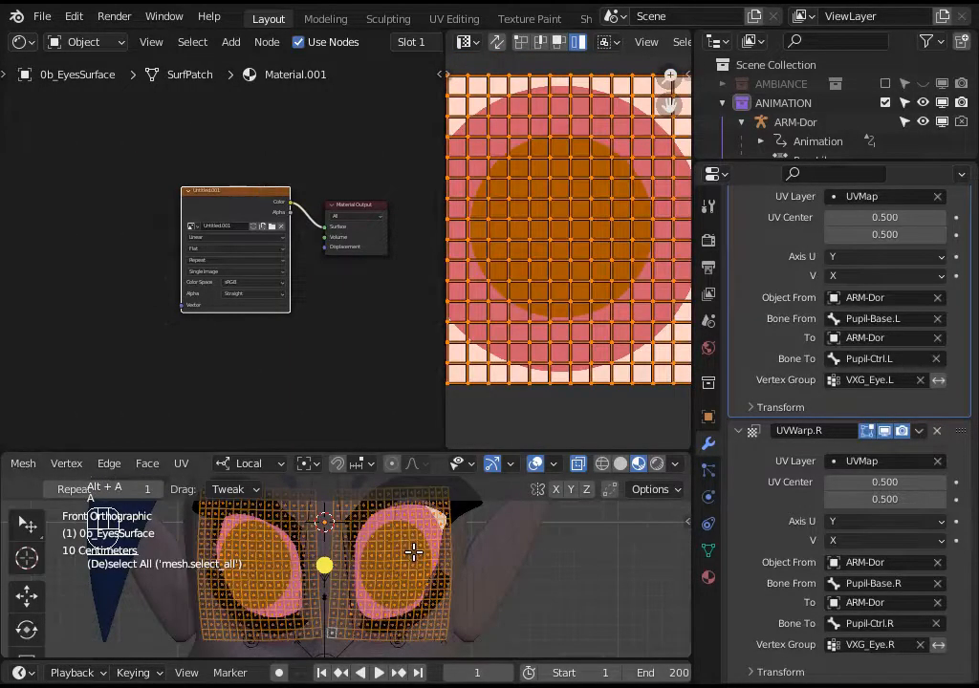
key(u)
click(330, 406)
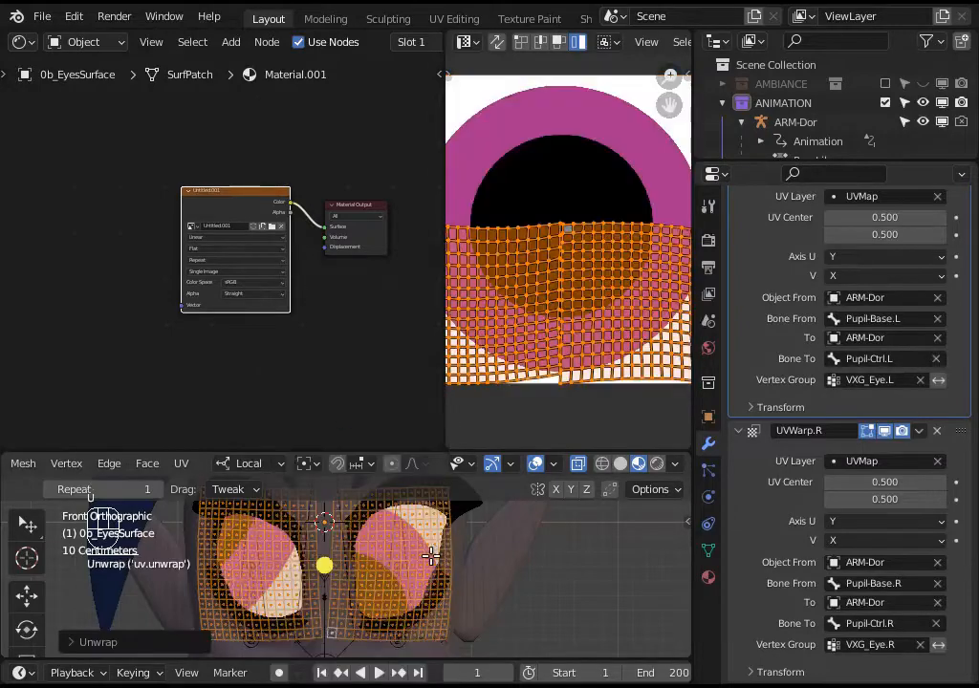
- Select only the character's left eye surface and unwrap it separately
scroll(420, 556, down, 2)
key(alt+a)
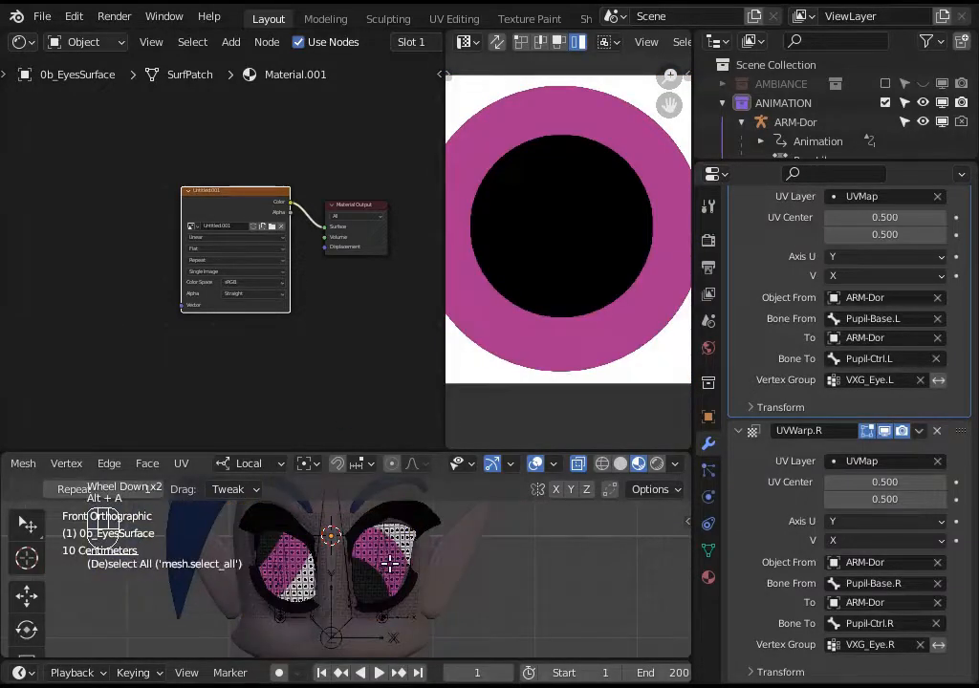
key(l)
key(u)
click(352, 409)
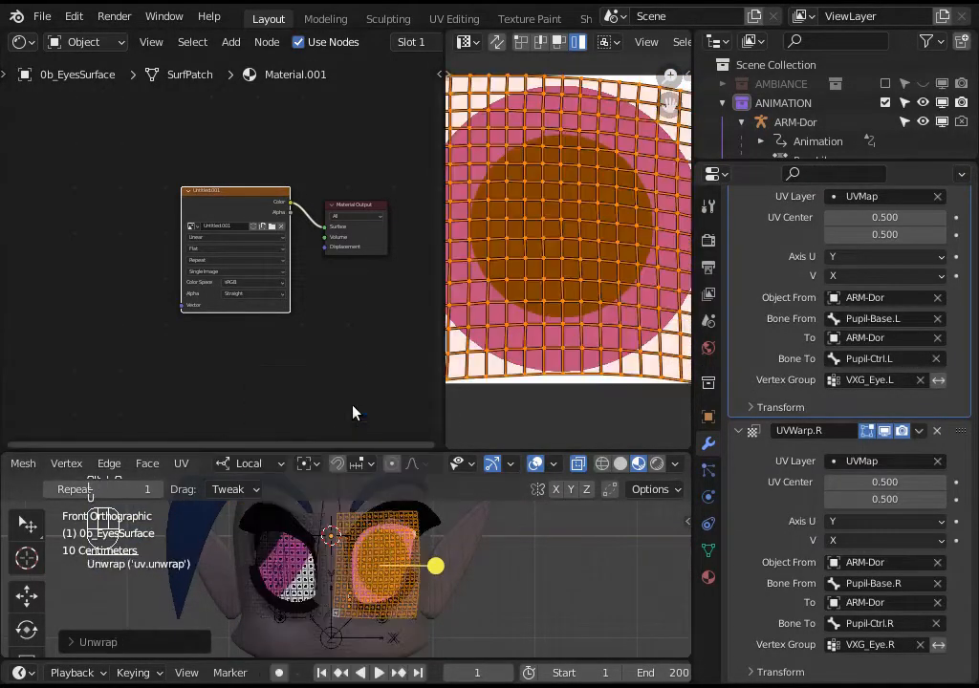
- Select only the character's right eye surface and unwrap it separately
key(alt+a)
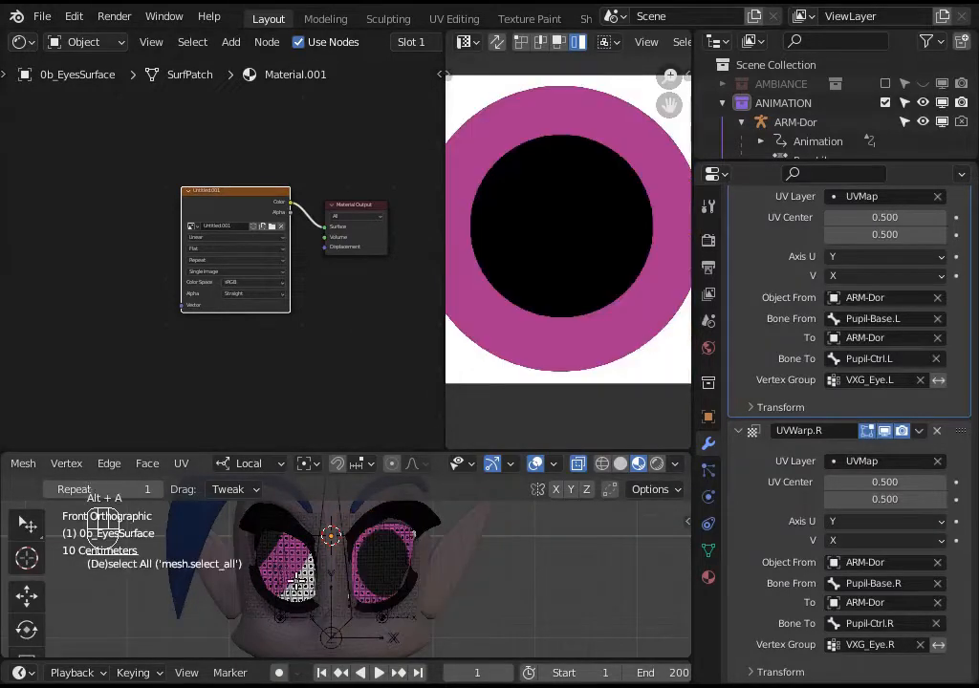
key(l)
key(u)
click(247, 402)
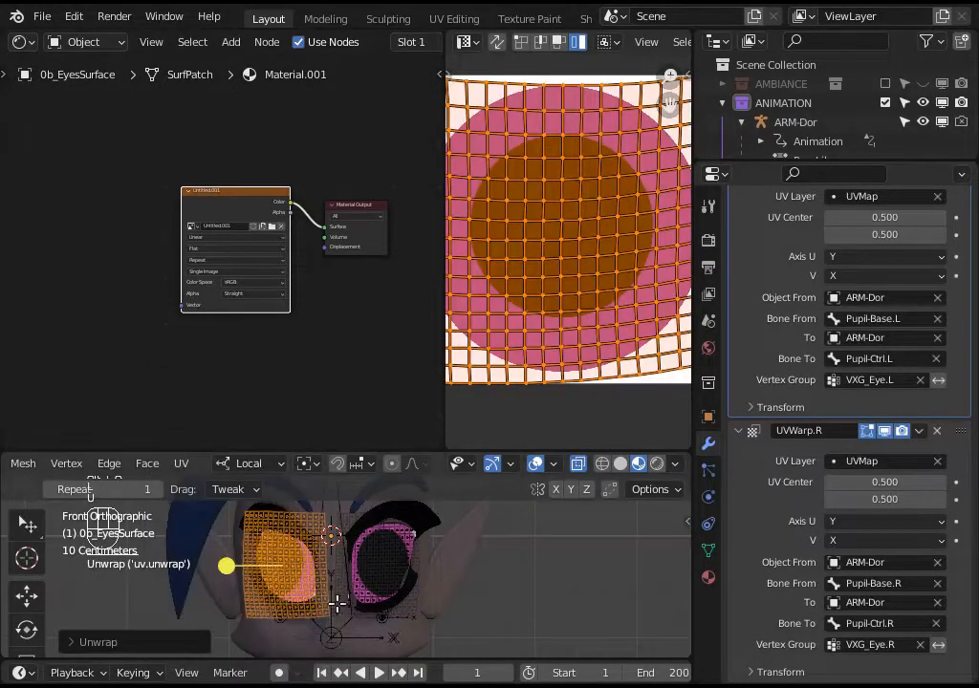
- Select both eye surfaces to compare their overlapping UVs with the texture, and return to Object Mode
scroll(549, 240, down, 2)
key(a)
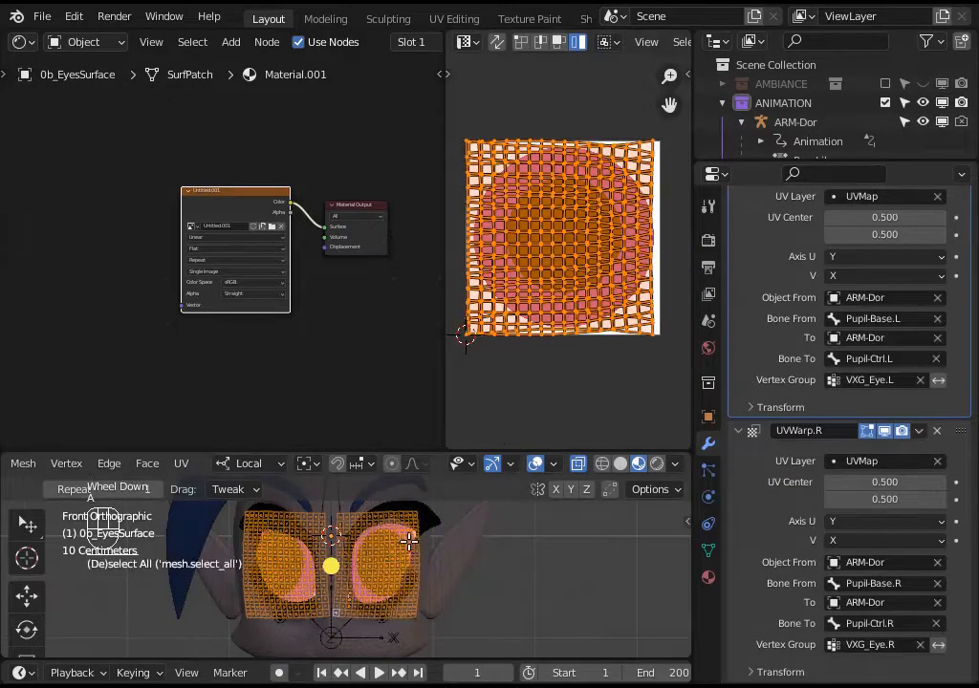
scroll(414, 579, up, 1)
scroll(417, 580, down, 2)
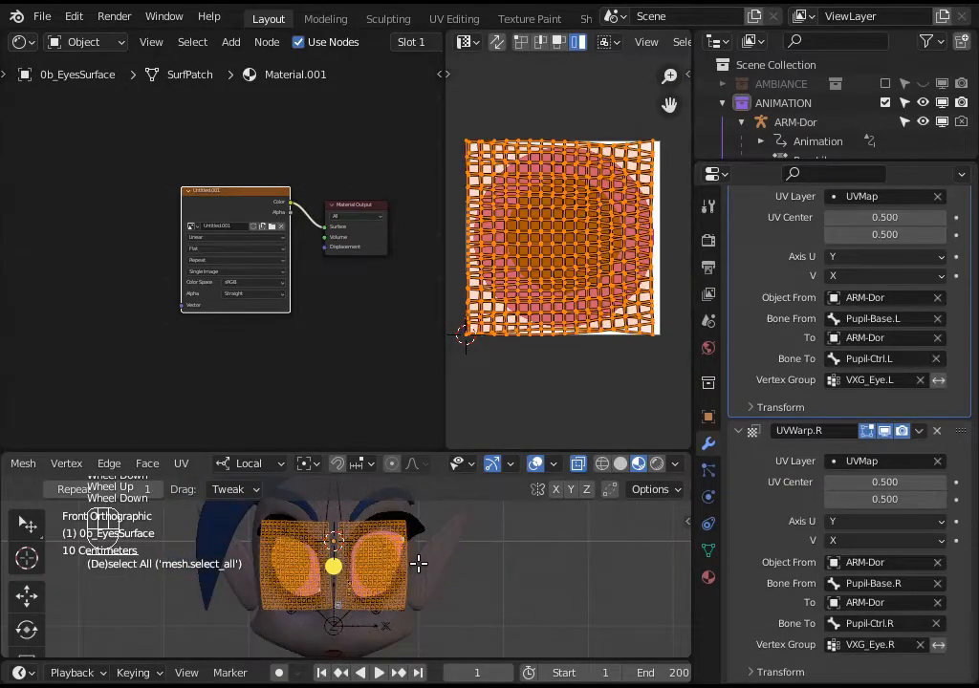
key(ctrl+Tab)
- Put the ARM-Dor armature in Pose Mode, test-move the Pupil-Ctrl.L bone and cancel the move
scroll(418, 579, down, 3)
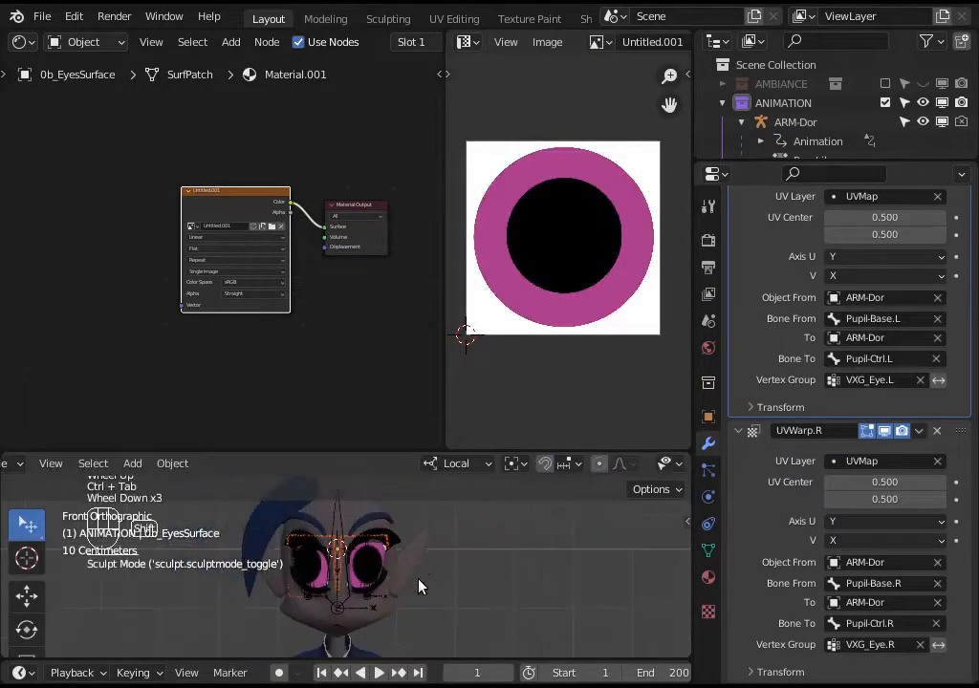
shift+middle_drag(418, 586, 418, 525)
click(340, 532)
middle_drag(347, 535, 363, 571)
scroll(369, 579, up, 1)
key(ctrl+Tab)
click(308, 545)
click(350, 579)
key(g)
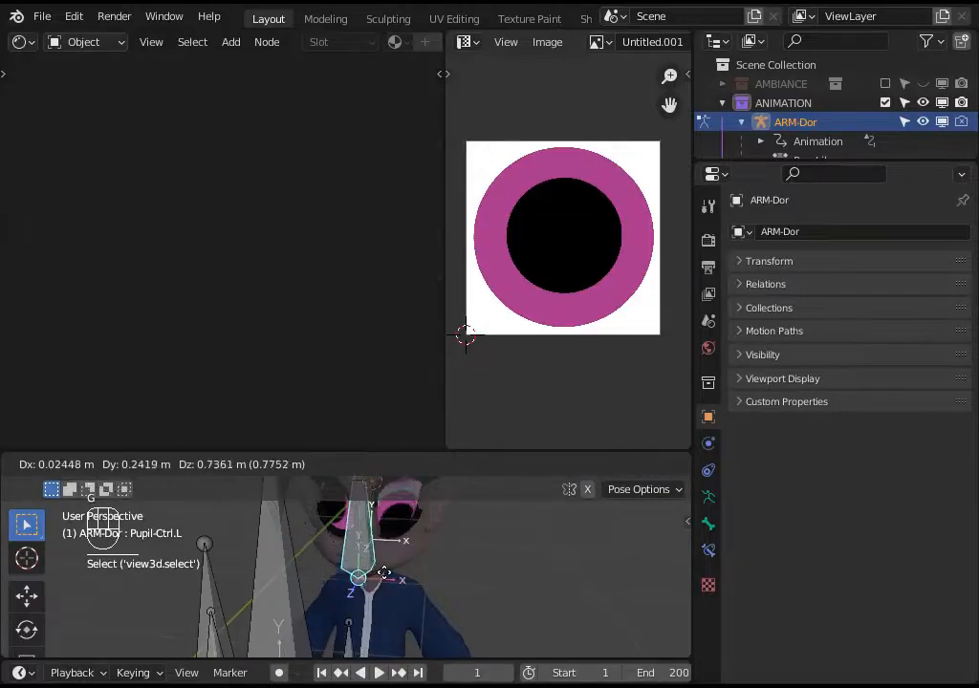
right_click(395, 538)
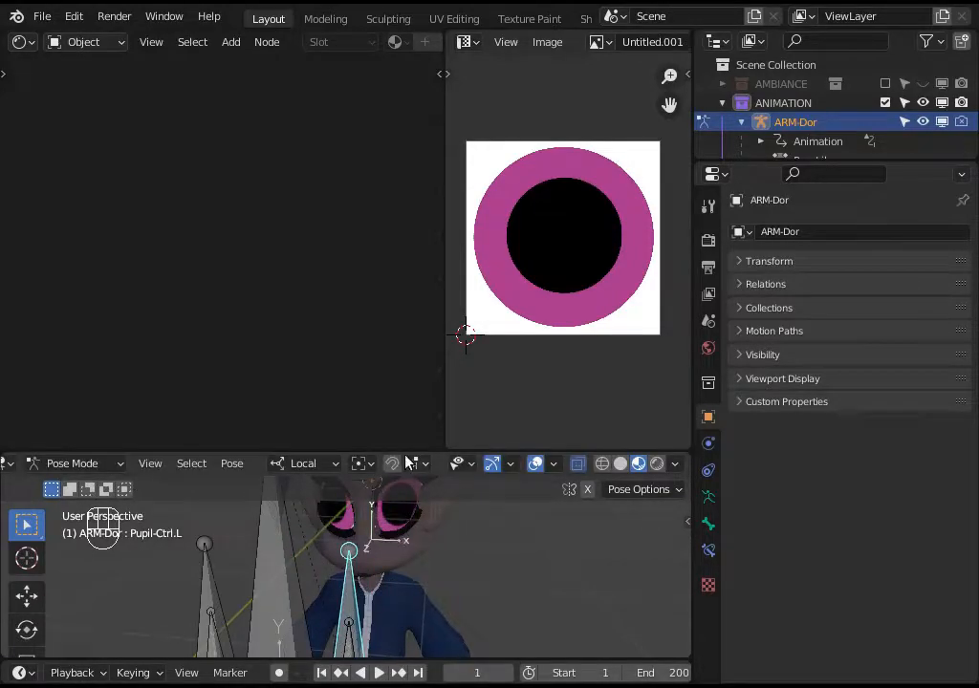
- Enlarge the 3D viewport and test the left pupil by moving Pupil-Ctrl.L again, cancelling the move
drag(405, 412, 406, 288)
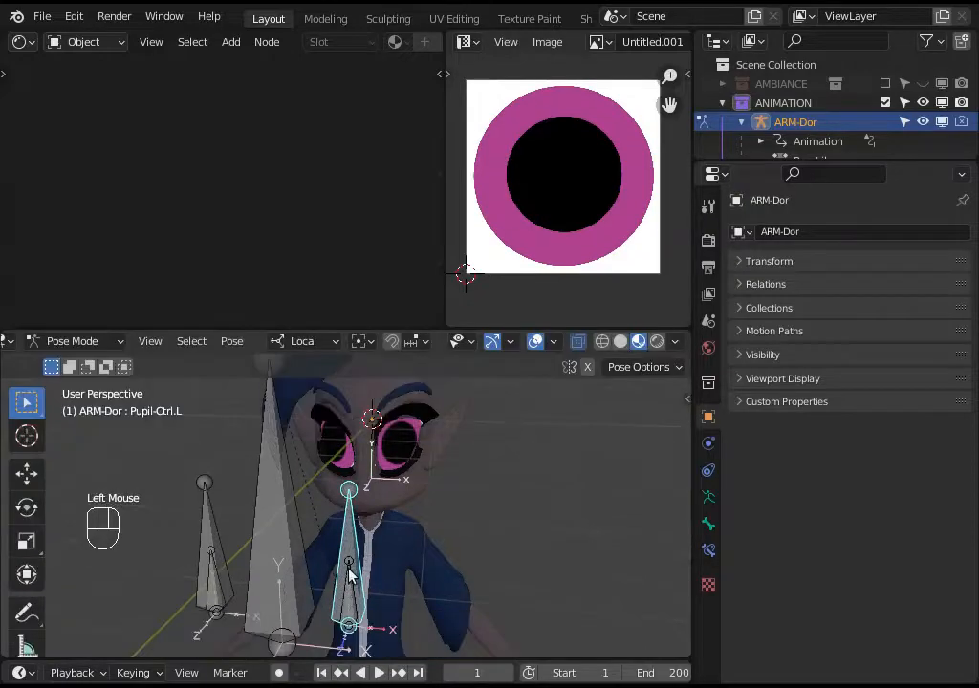
click(358, 525)
click(358, 525)
key(g)
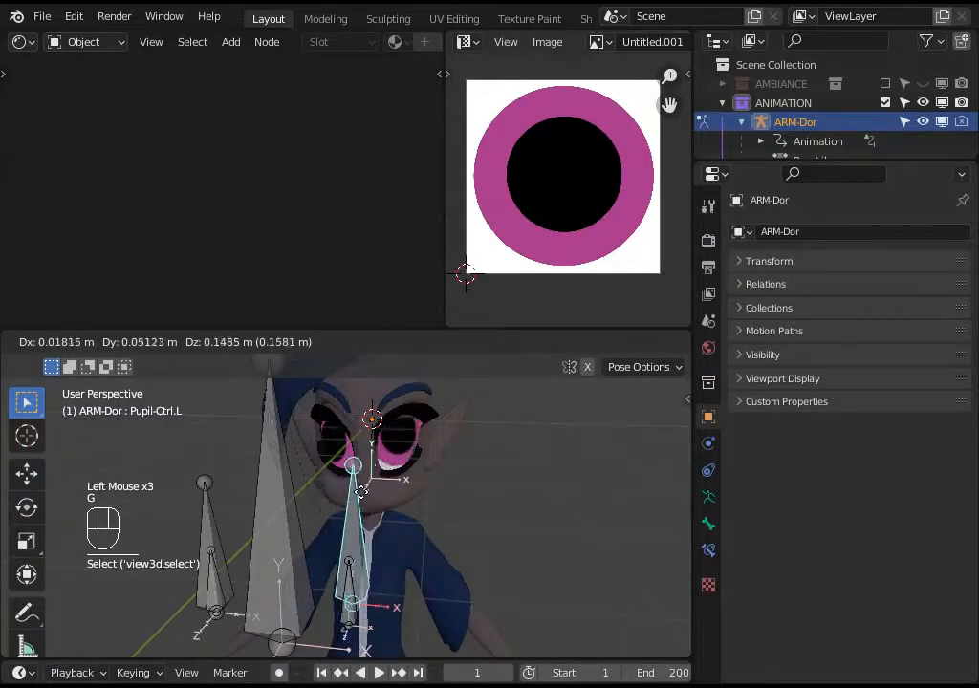
right_click(381, 480)
- Leave Pose Mode, select 0b_EyesSurface and set its Image Texture node's extension to Extend
key(ctrl+Tab)
click(406, 438)
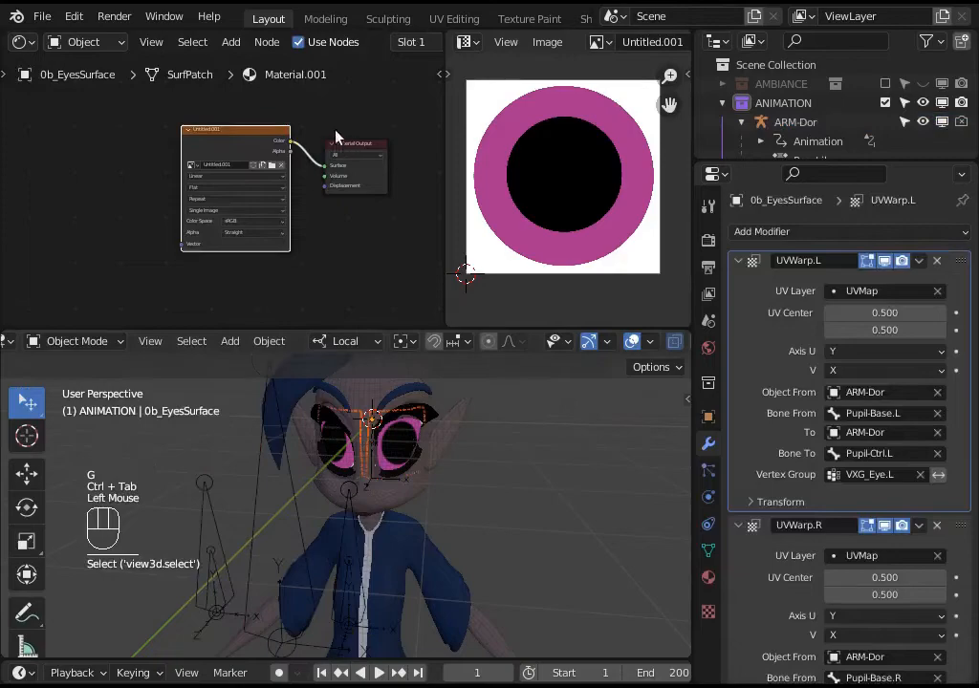
scroll(229, 191, up, 6)
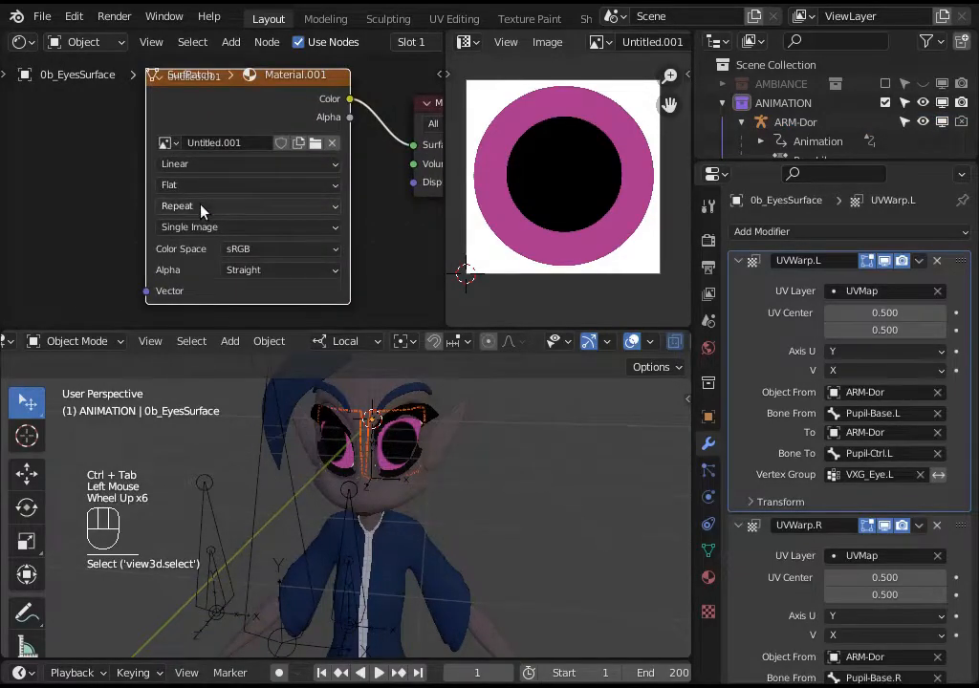
shift+middle_drag(196, 208, 186, 161)
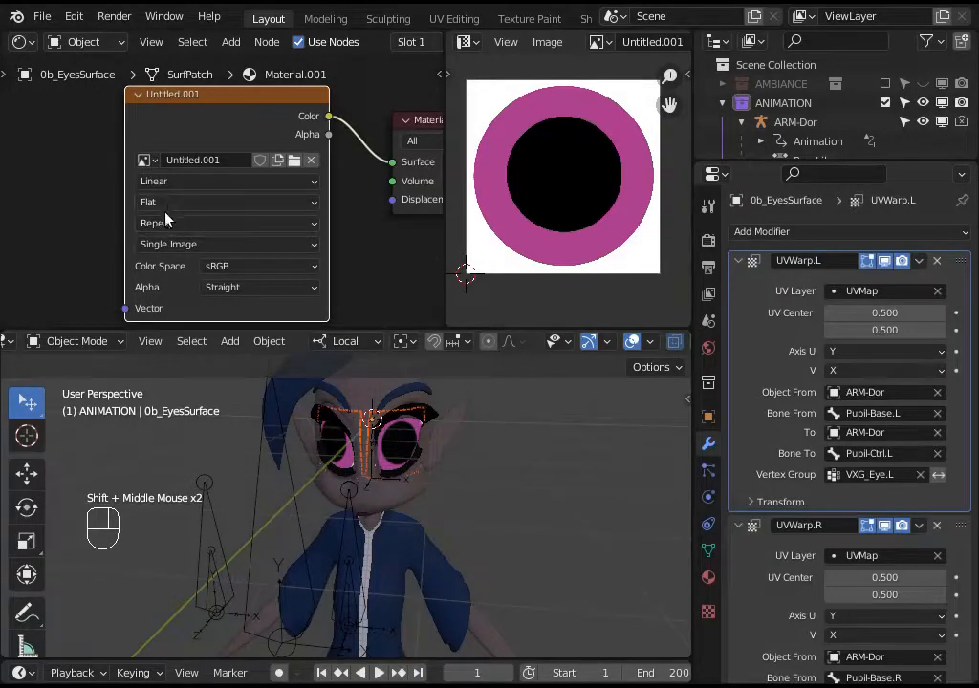
click(166, 202)
click(167, 223)
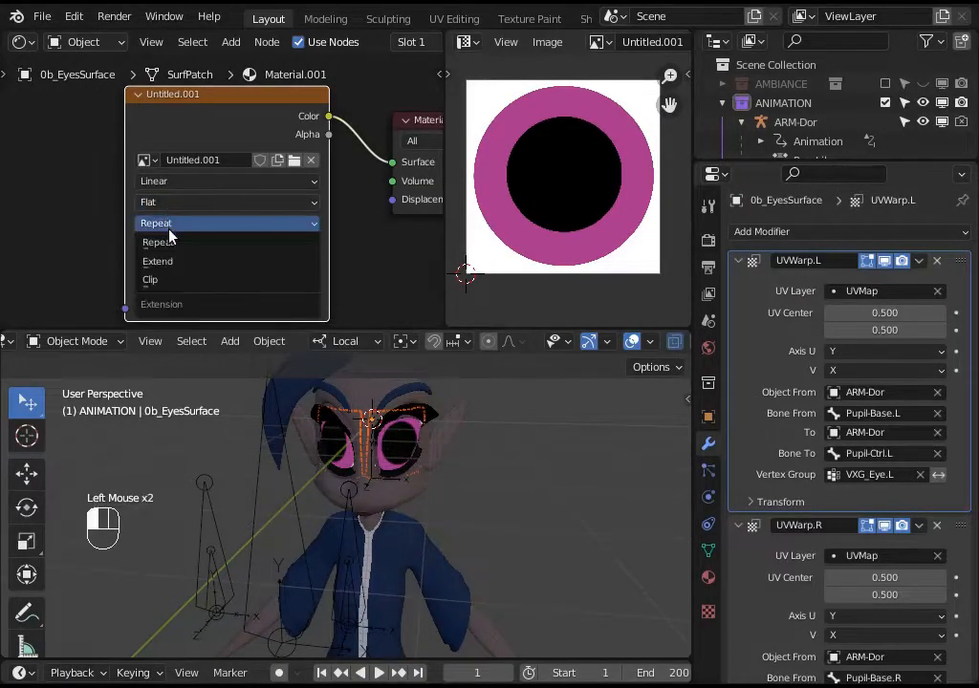
click(178, 262)
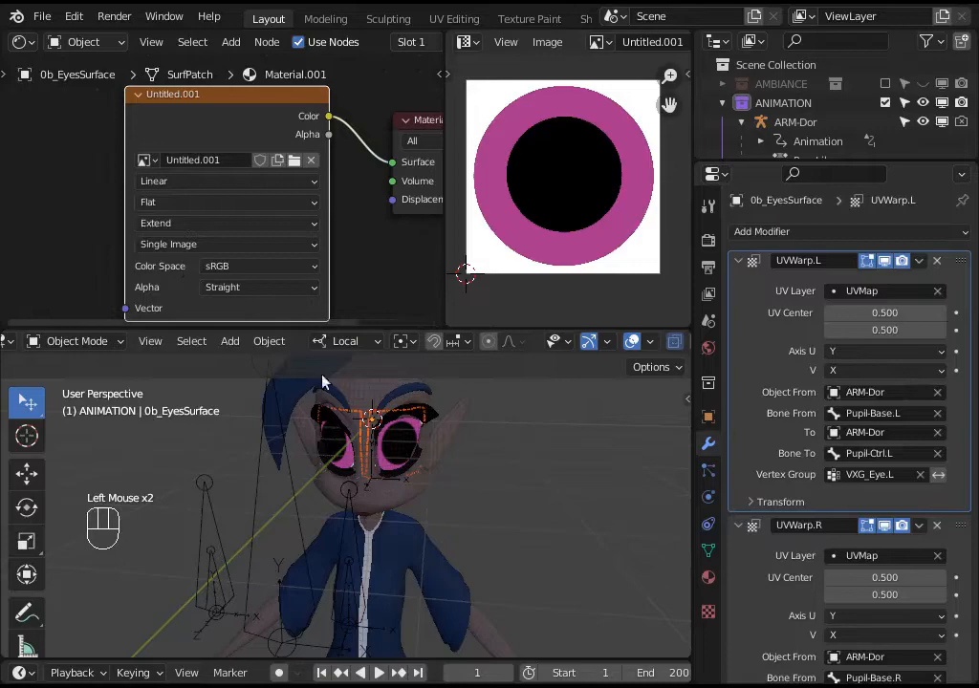
- Put the ARM-Dor armature in Pose Mode, test-move Pupil-Ctrl.L sideways without keeping the move, and return to Object Mode
click(333, 557)
key(ctrl+Tab)
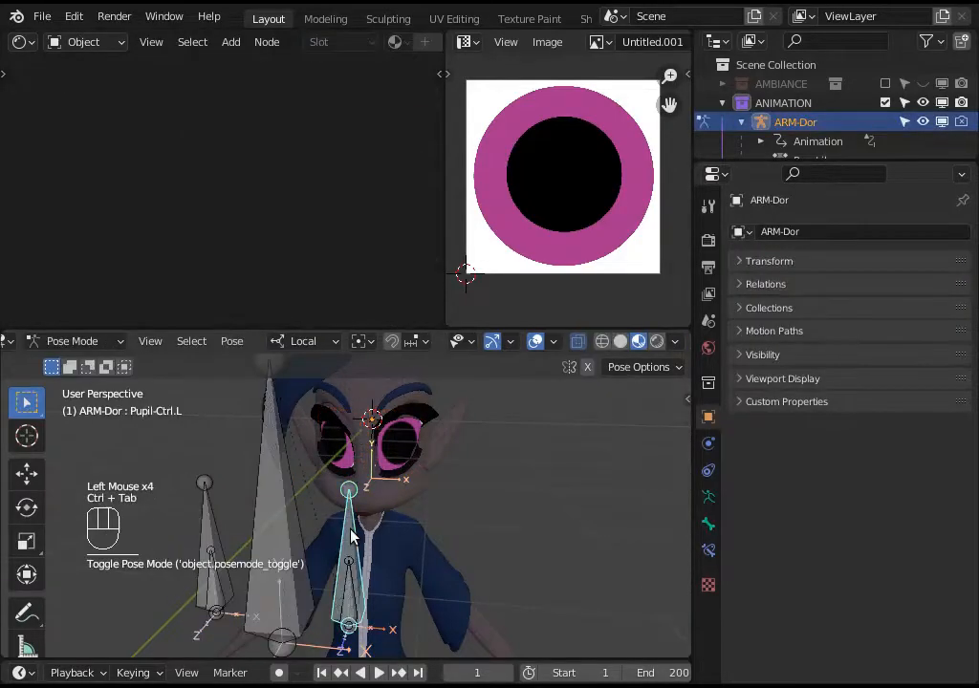
click(348, 573)
key(g)
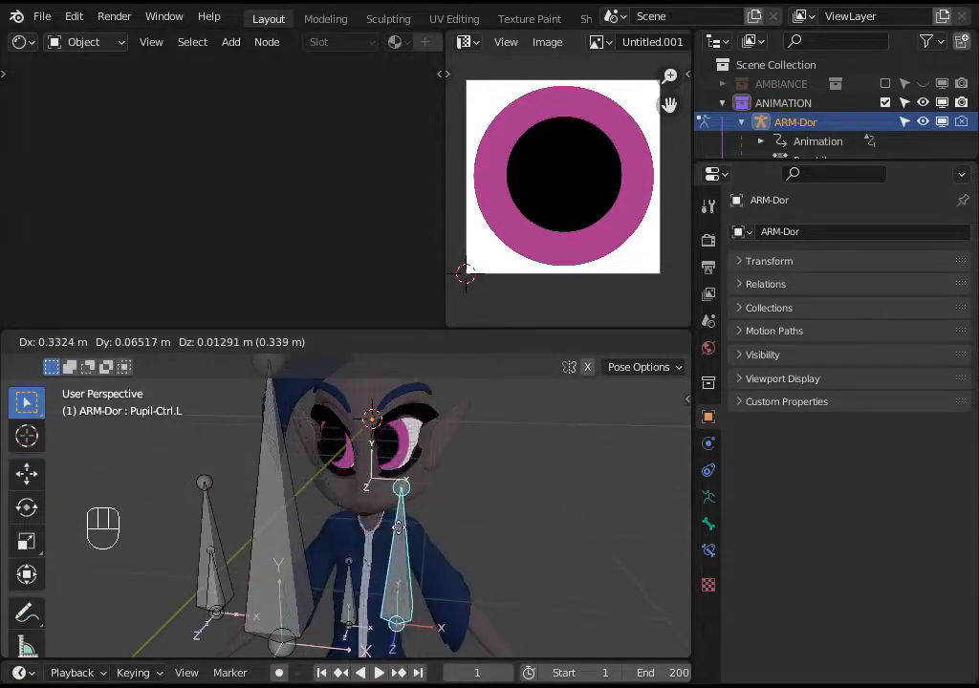
click(476, 525)
key(ctrl+Tab)
- Select 0b_EyesSurface and inspect the V axis choices of its UVWarp.L modifier without changing them
click(402, 464)
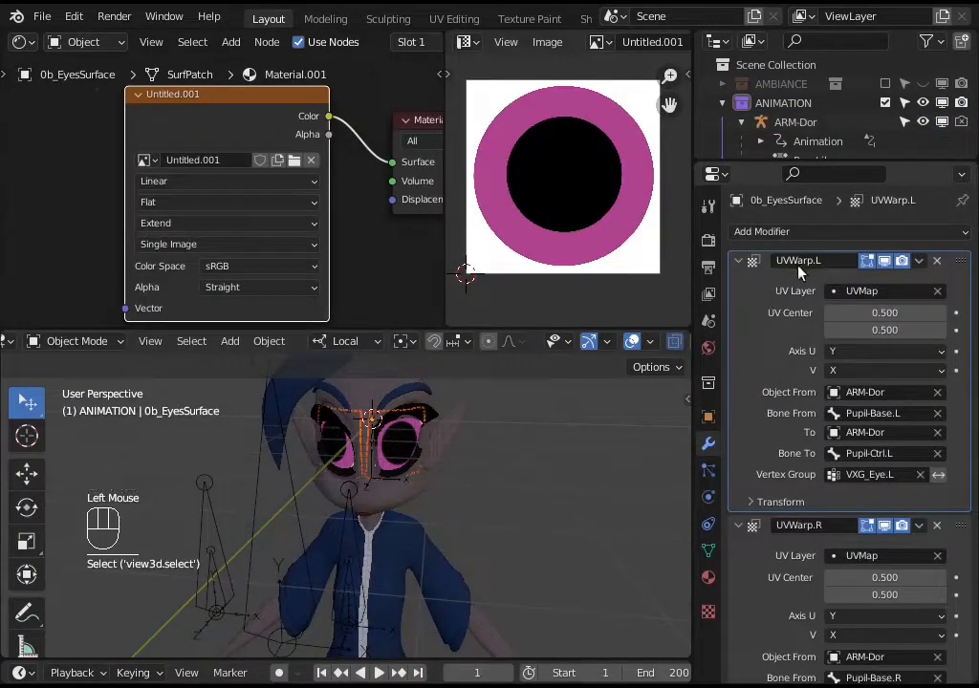
scroll(887, 379, down, 2)
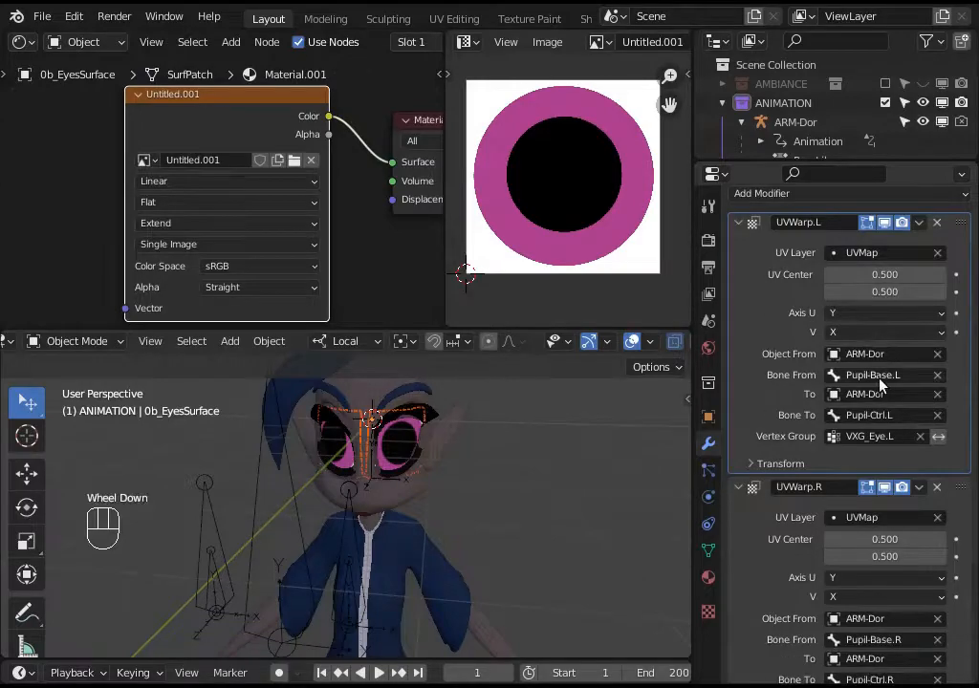
click(834, 332)
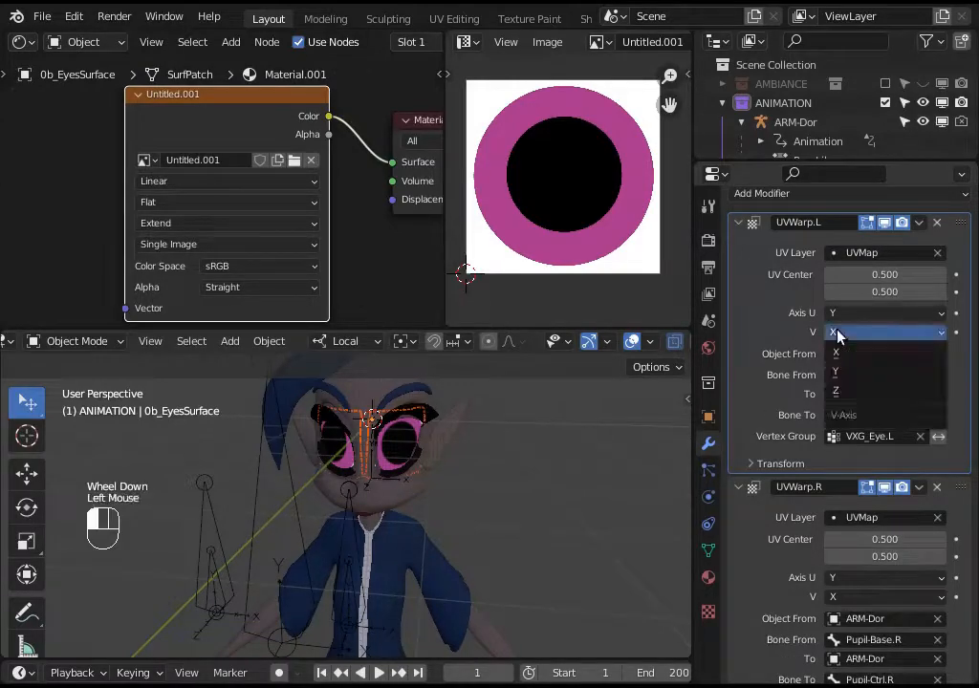
click(828, 334)
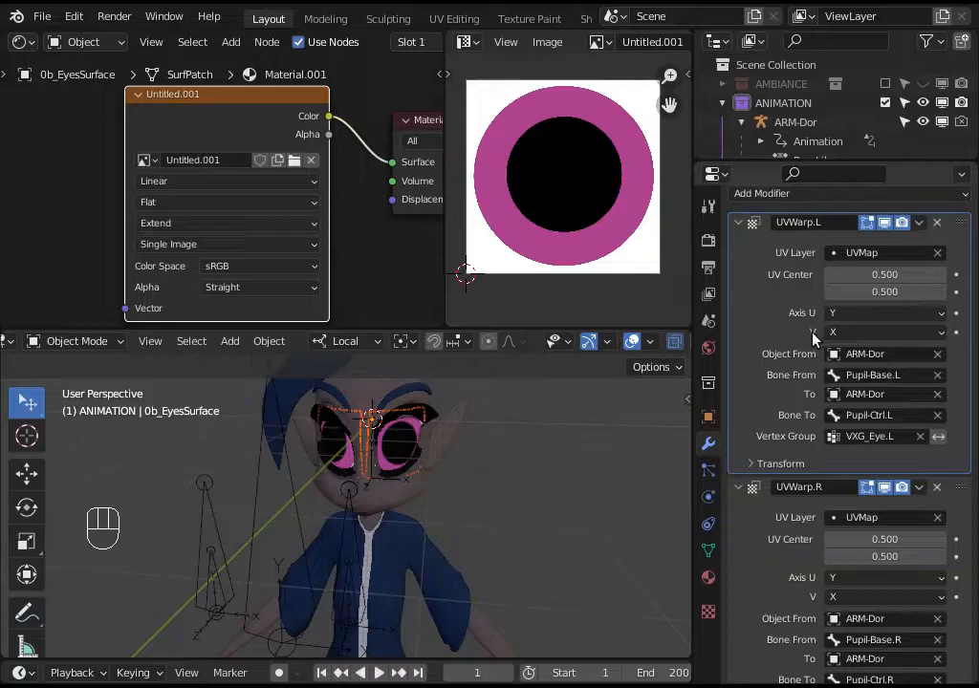
- Enter Edit Mode on 0b_EyesSurface and select only the linked faces of the character's left eye
click(387, 459)
key(Tab)
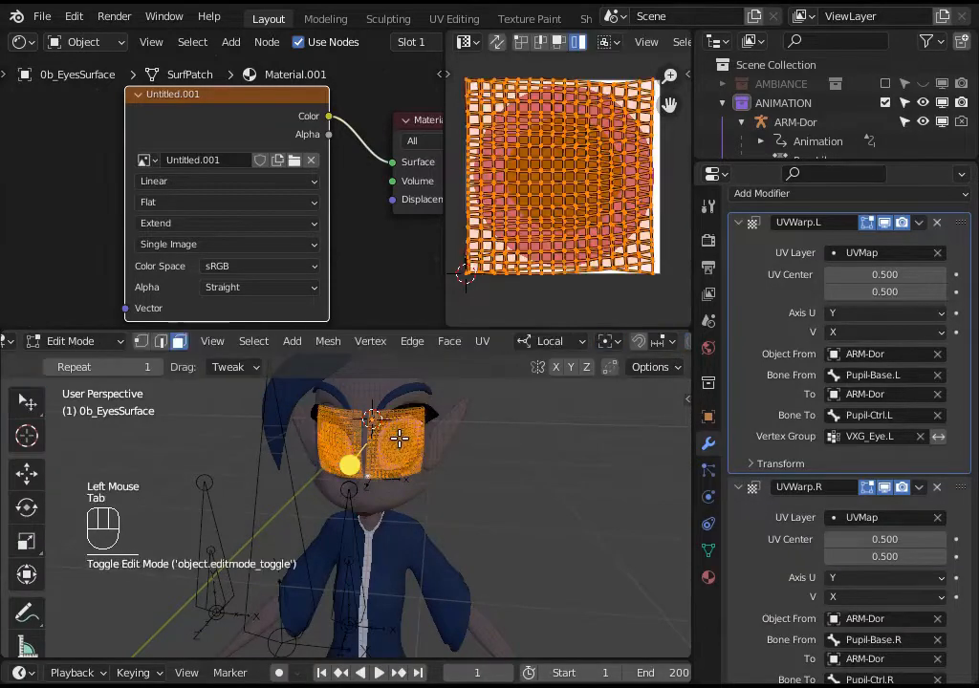
key(alt+a)
key(l)
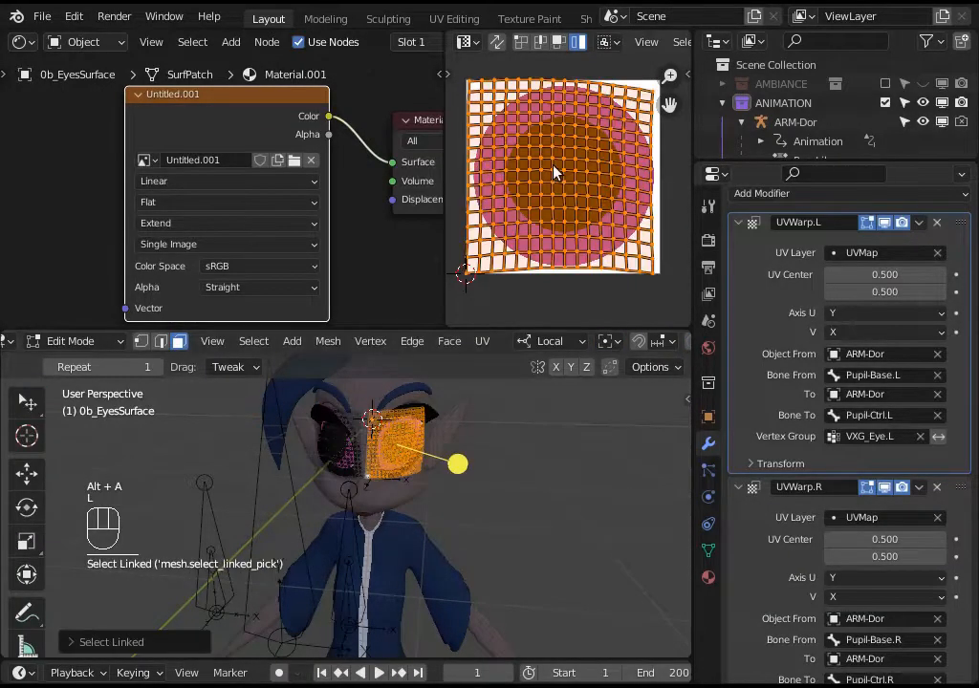
key(l)
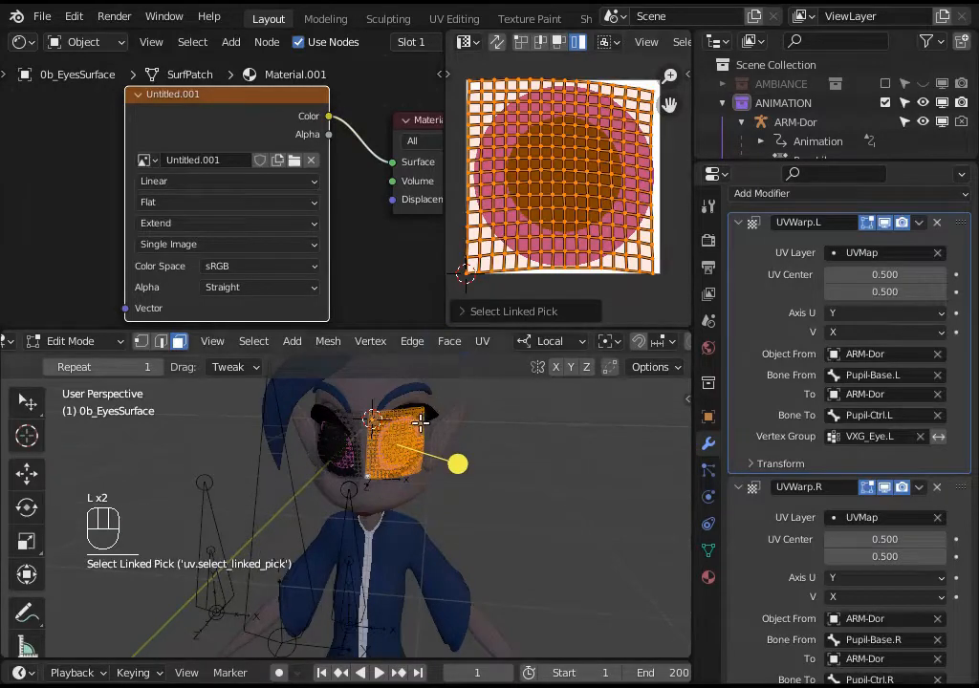
key(alt+a)
key(l)
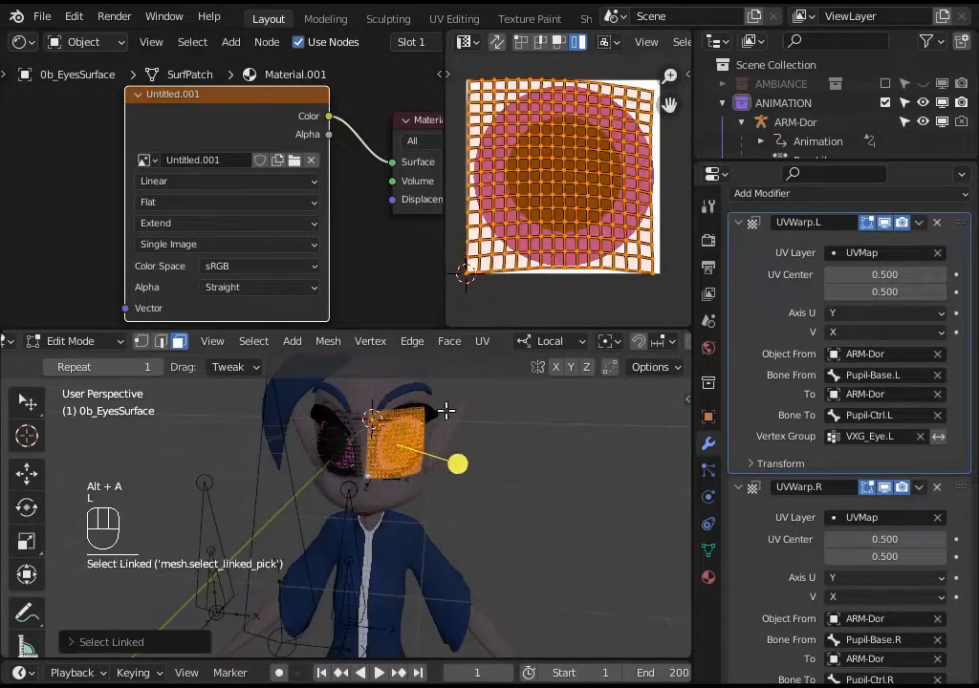
- Mirror the character's left eye UVs along the Y axis, clear the mesh selection and return to Object Mode
scroll(590, 48, down, 3)
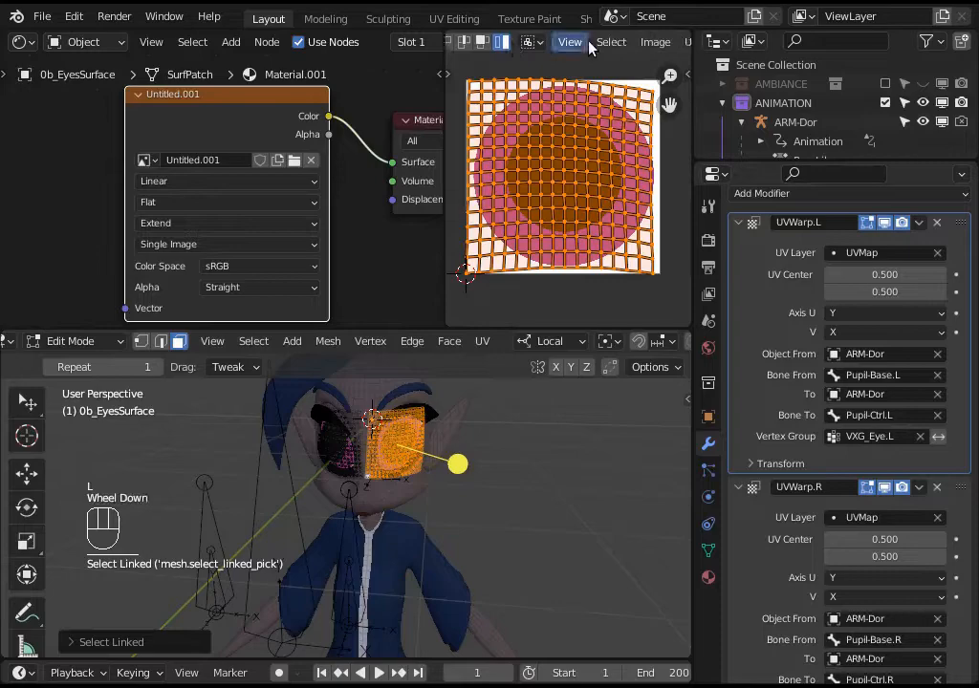
click(540, 41)
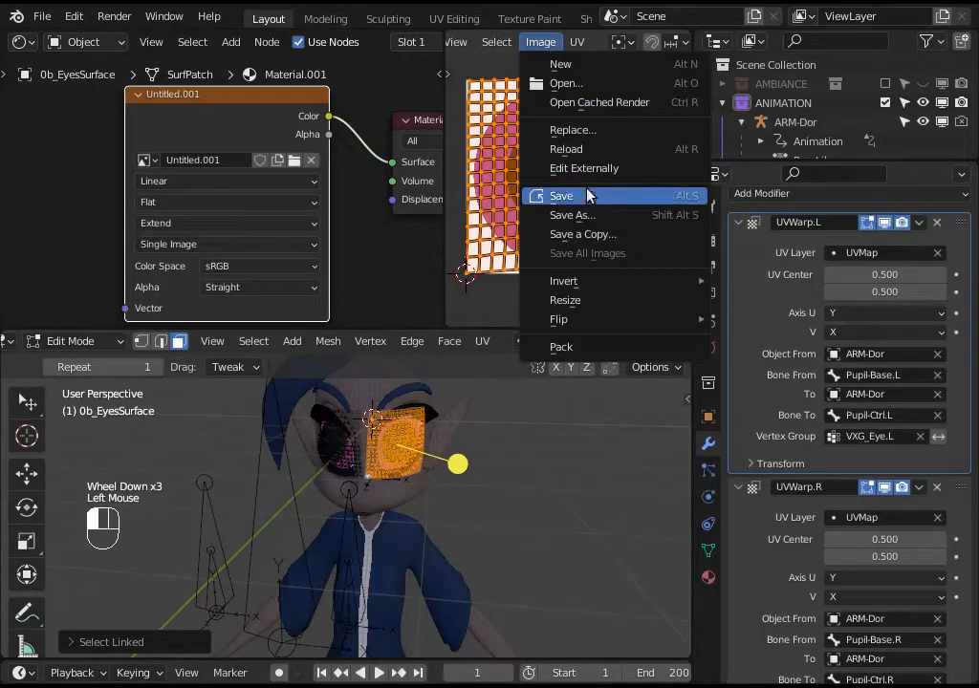
click(576, 42)
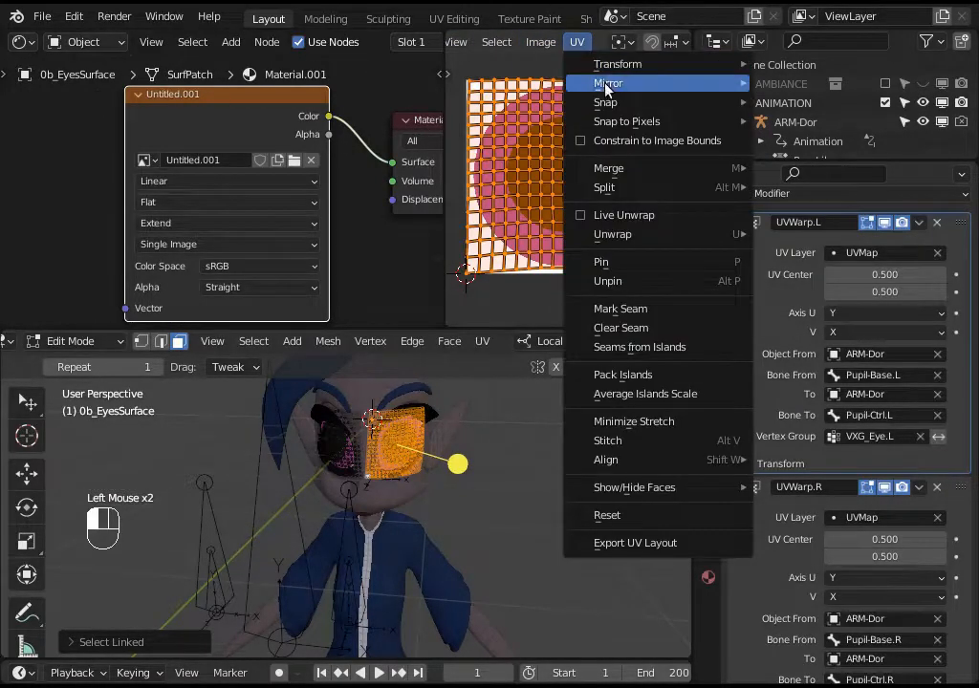
mouse_move(611, 83)
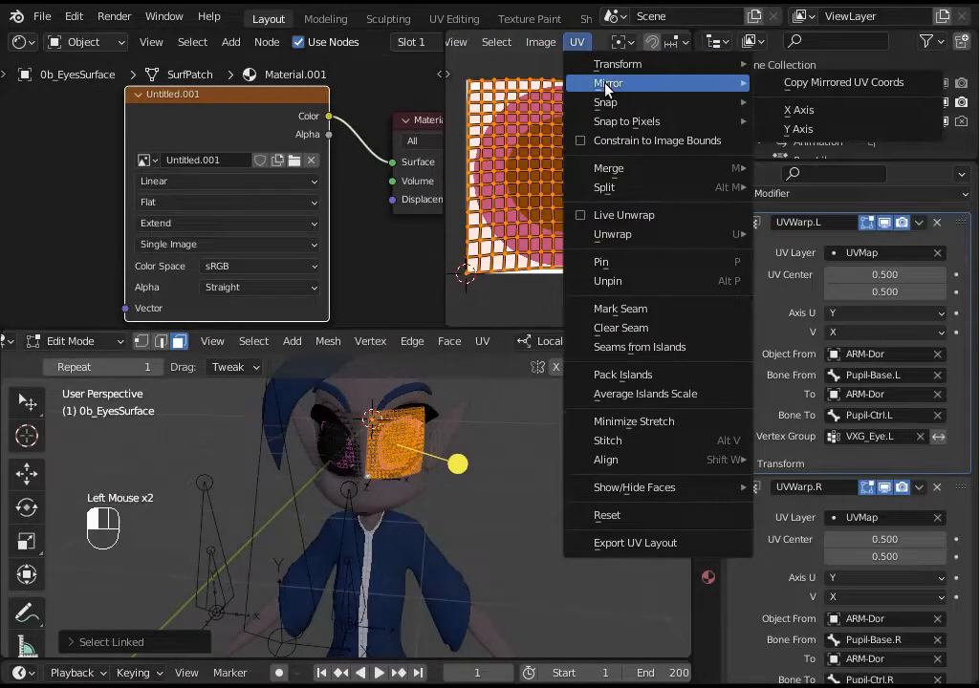
click(799, 129)
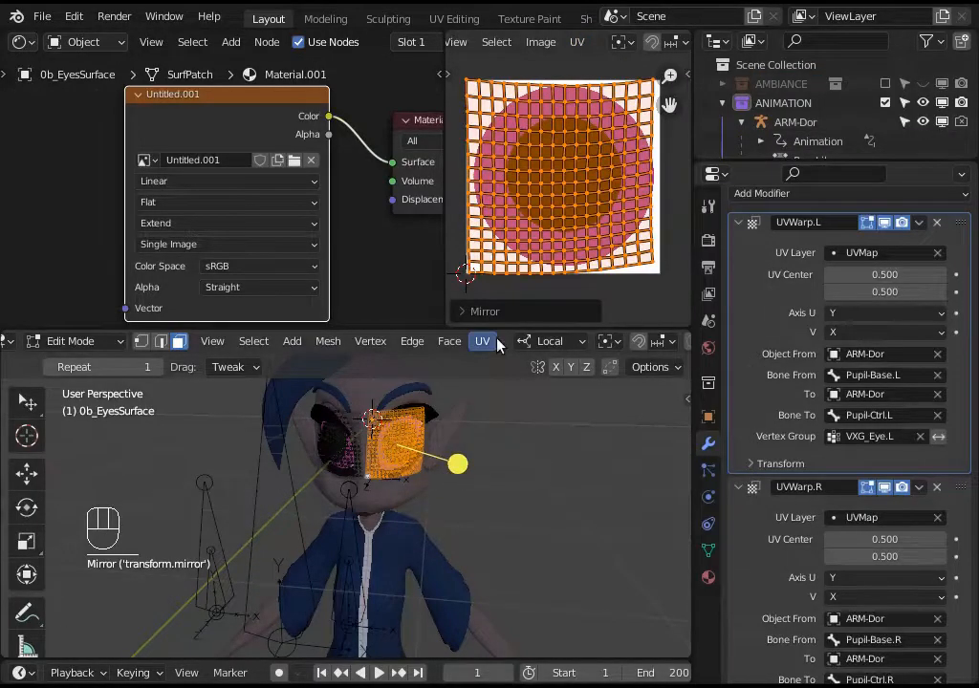
key(a)
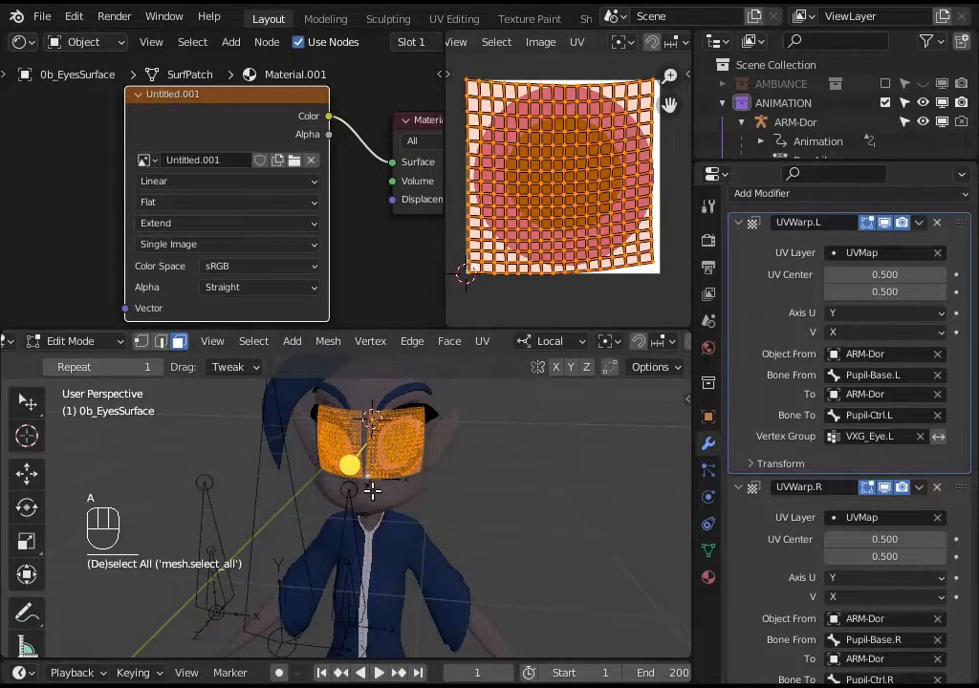
key(alt+a)
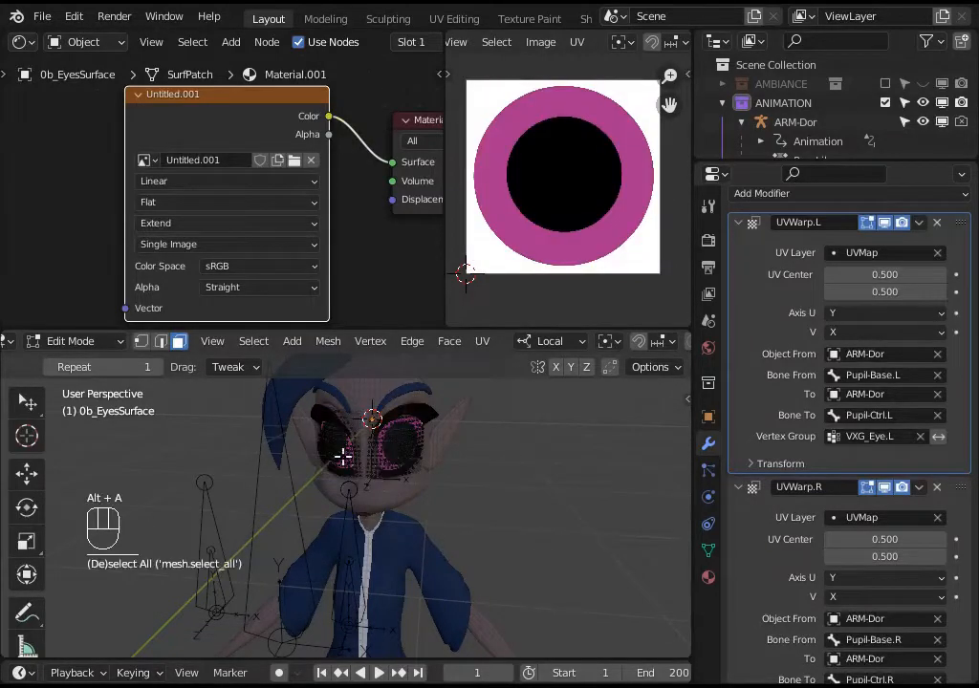
key(ctrl+Tab)
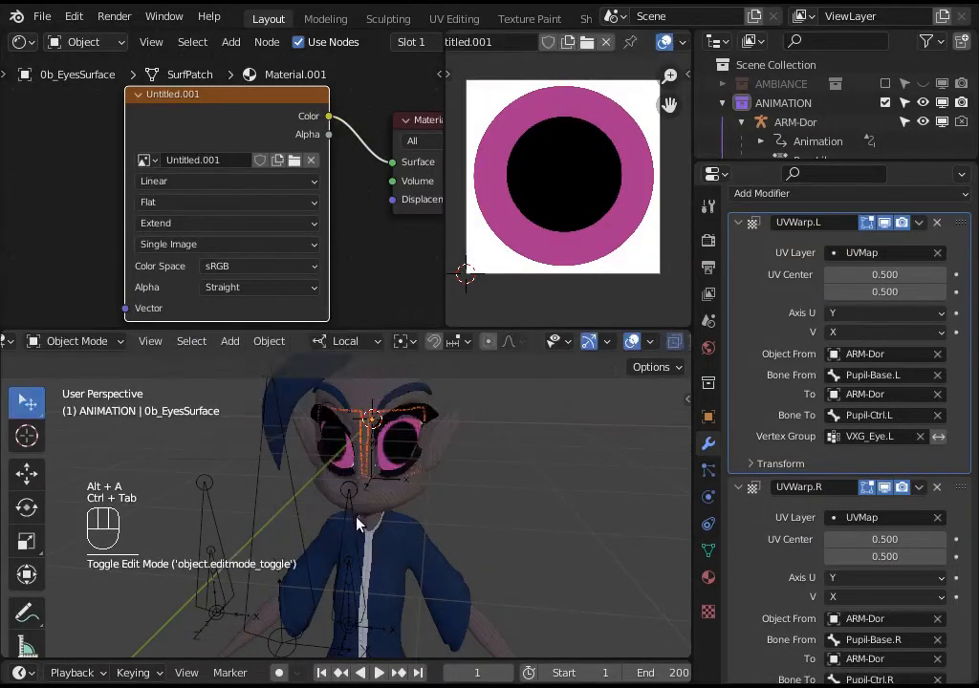
- Put ARM-Dor in Pose Mode and test the left pupil by moving and scaling Pupil-Ctrl.L, cancelling both transforms
click(281, 417)
key(ctrl+Tab)
click(349, 530)
key(g)
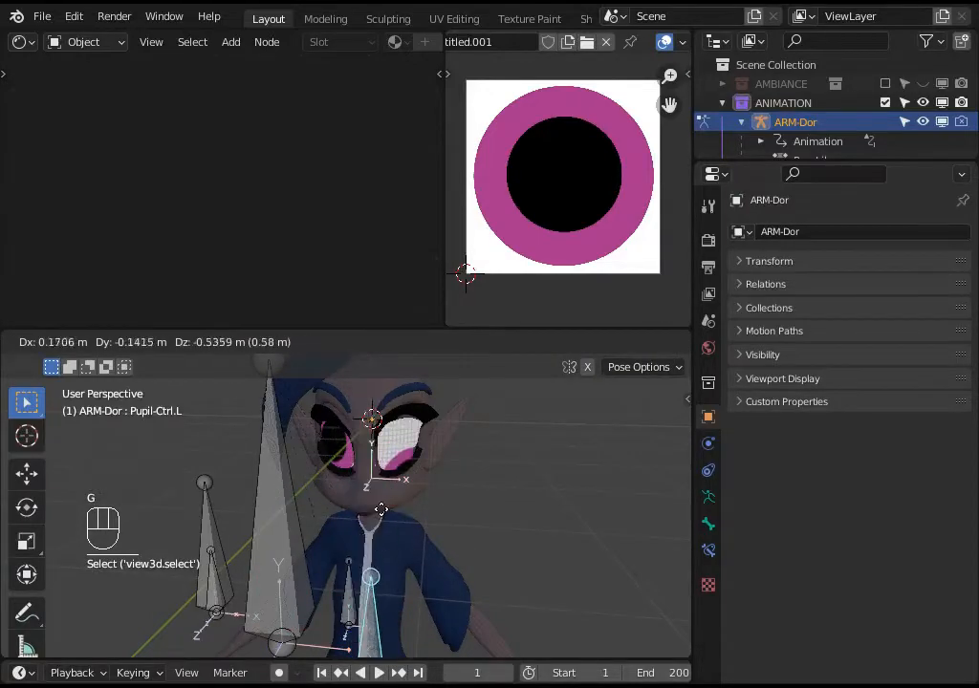
right_click(374, 520)
key(s)
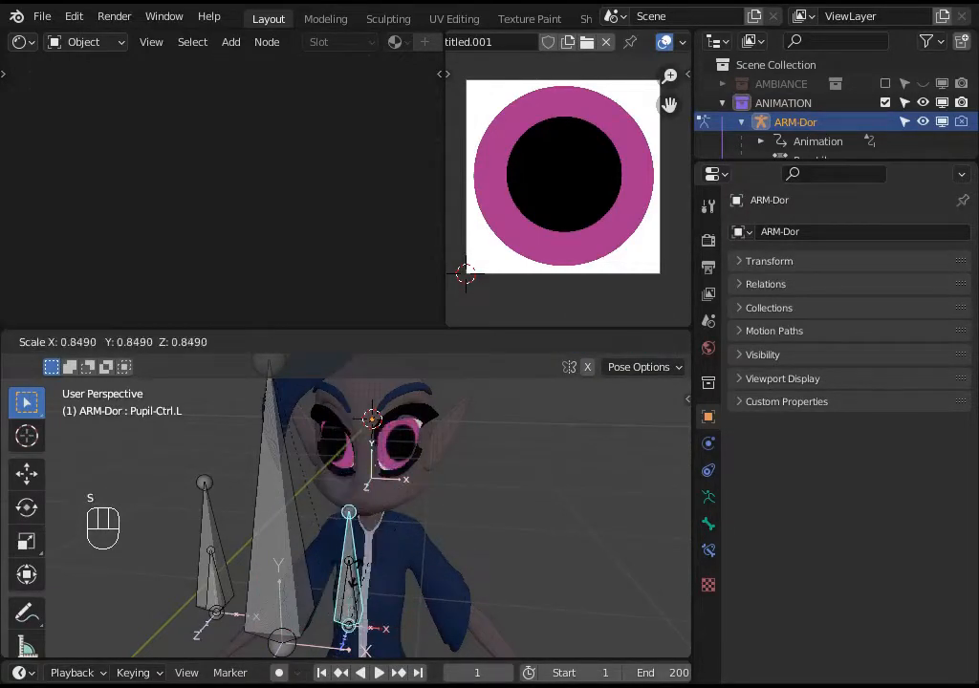
right_click(298, 554)
- Test-move Pupil-Ctrl.R without keeping the move, return to Object Mode and select 0b_EyesSurface
click(232, 530)
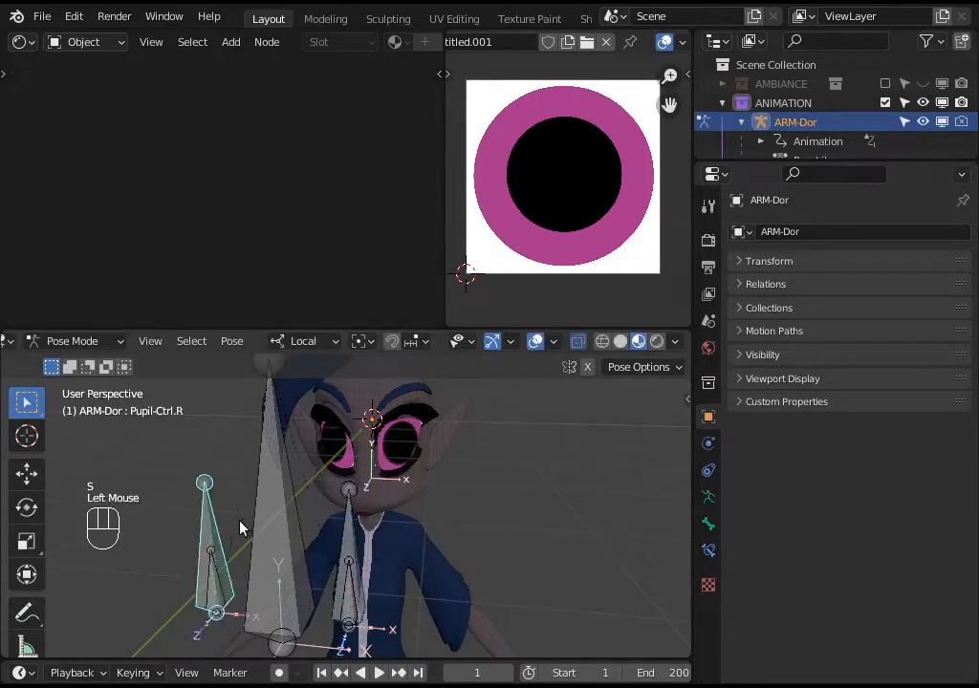
key(g)
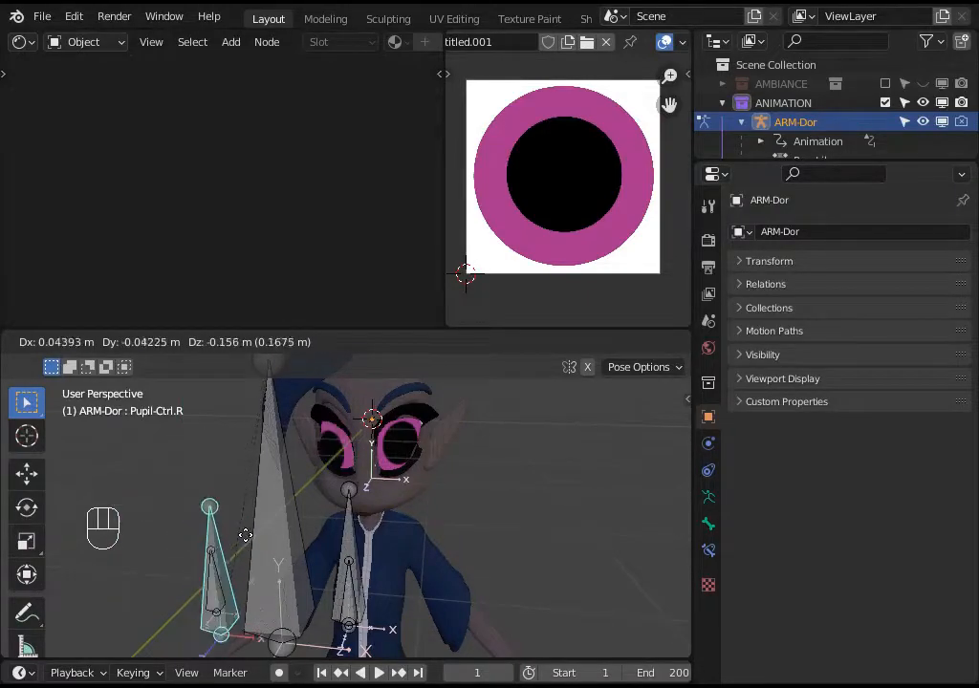
click(276, 403)
key(ctrl+Tab)
click(361, 449)
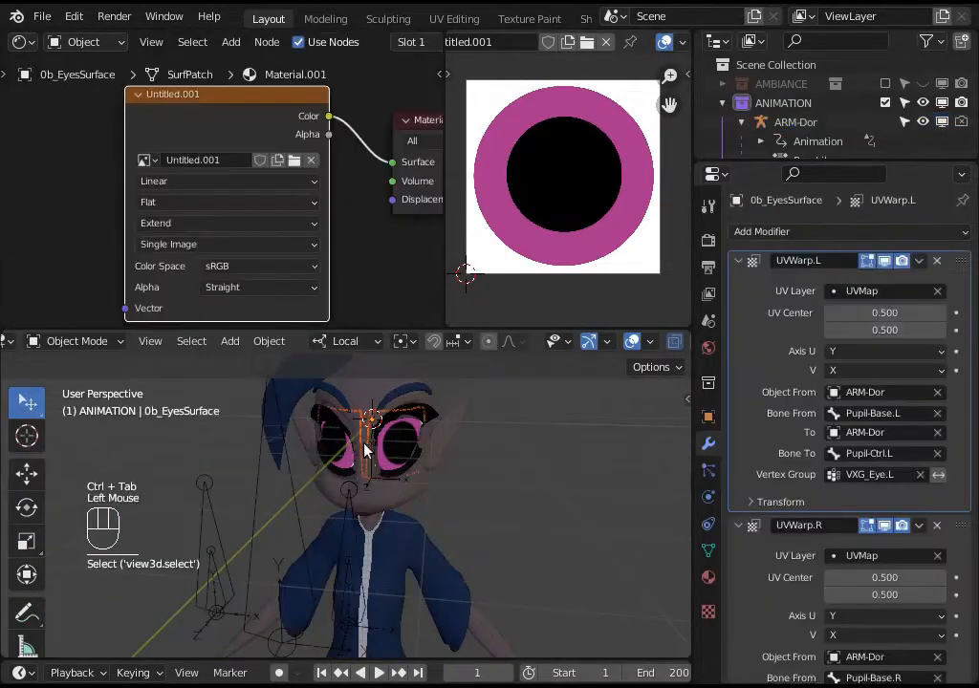
scroll(810, 507, down, 2)
- Return ARM-Dor to Pose Mode, test the right pupil again by moving Pupil-Ctrl.R without keeping the move, and leave Pose Mode
click(211, 531)
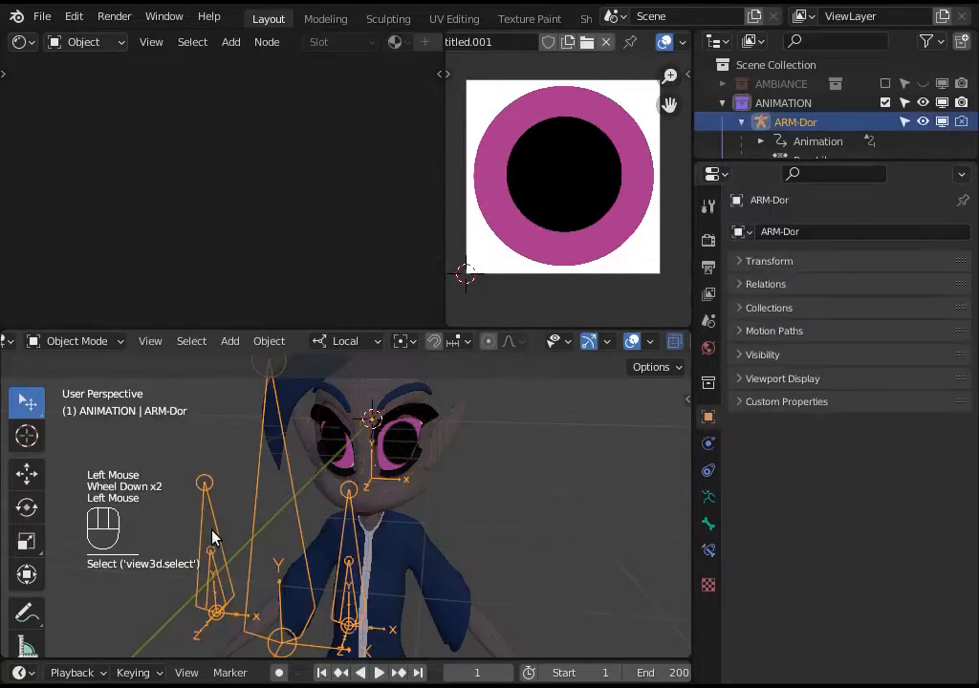
key(ctrl+Tab)
click(211, 525)
key(g)
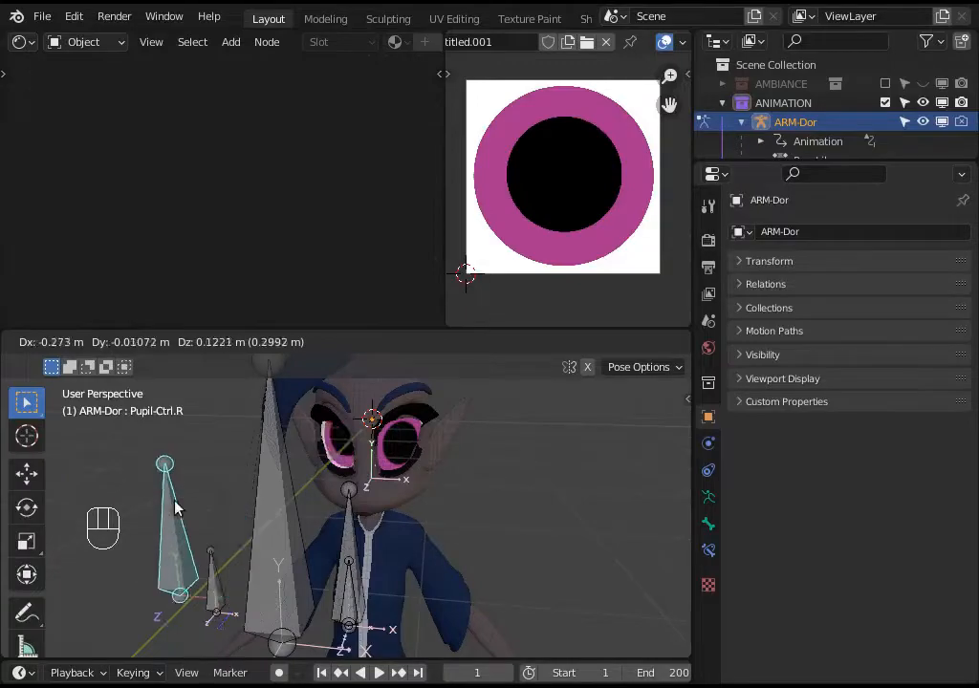
click(212, 520)
key(ctrl+Tab)
- Select 0b_EyesSurface and inspect the V axis setting of its UVWarp.R modifier
click(342, 451)
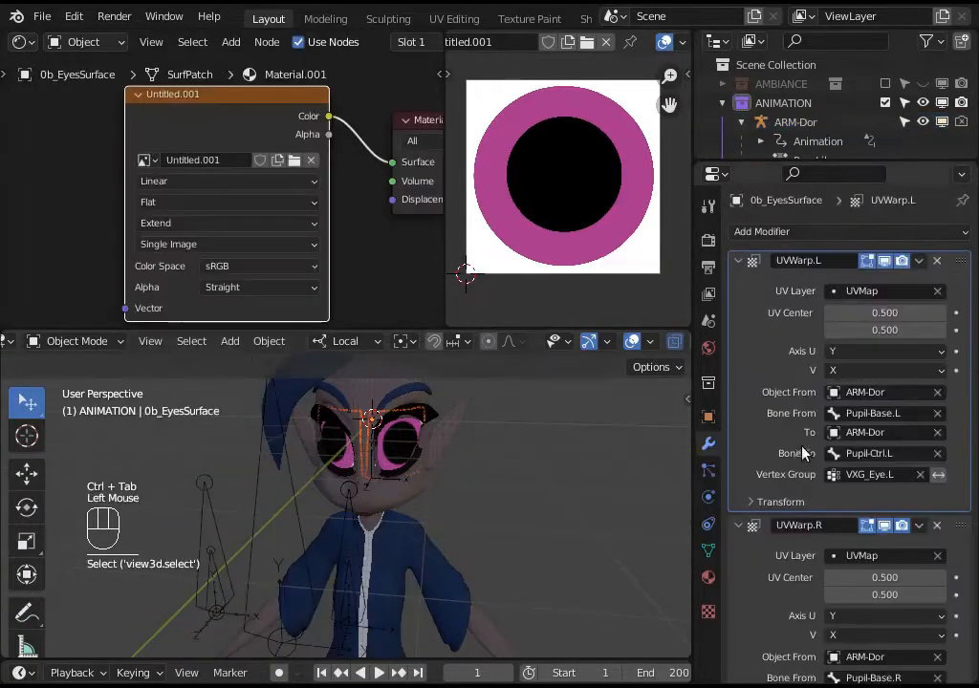
scroll(853, 525, down, 4)
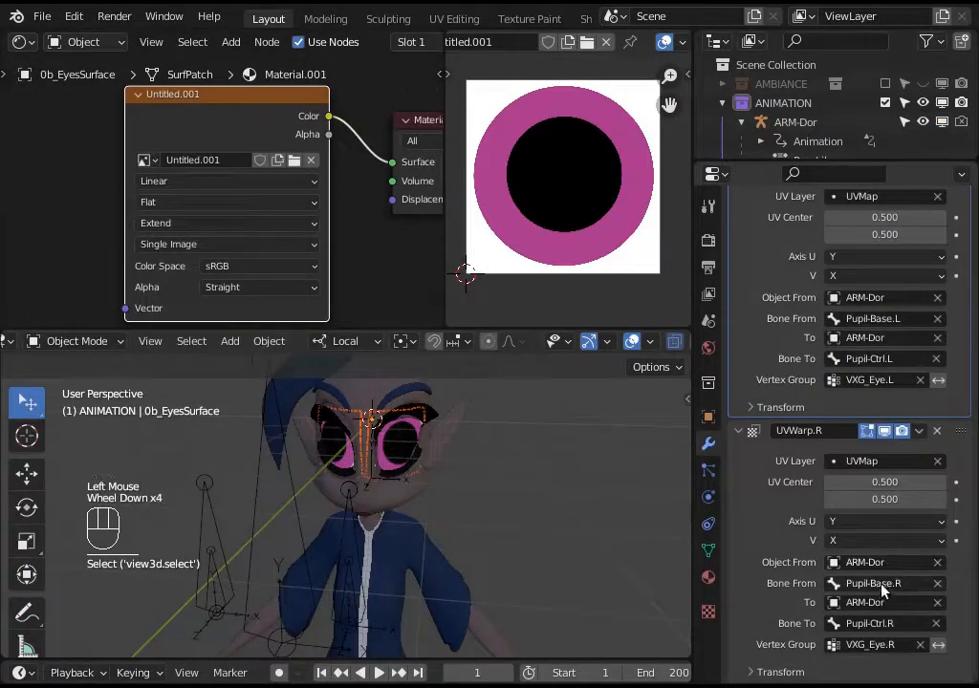
click(839, 540)
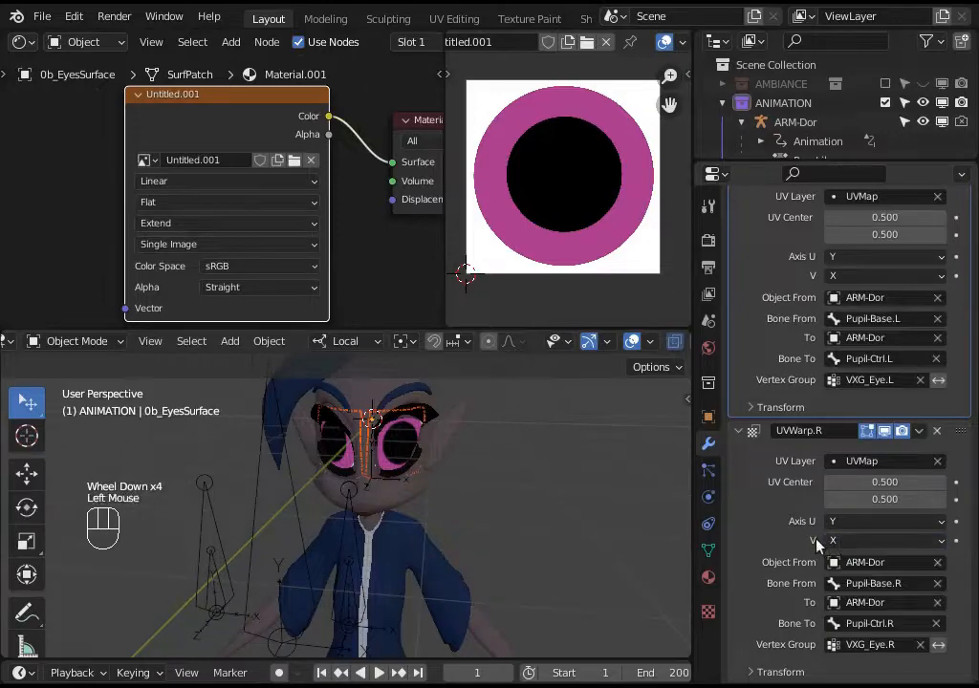
click(815, 543)
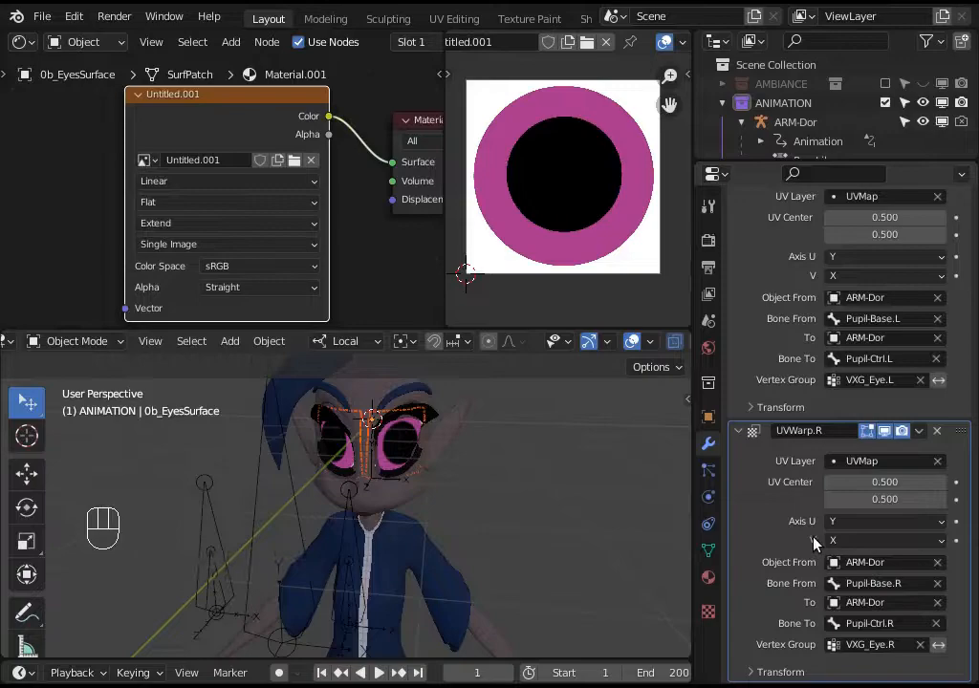
- Enter Edit Mode on 0b_EyesSurface and select only the linked faces of the character's right eye
click(342, 450)
click(342, 450)
key(Tab)
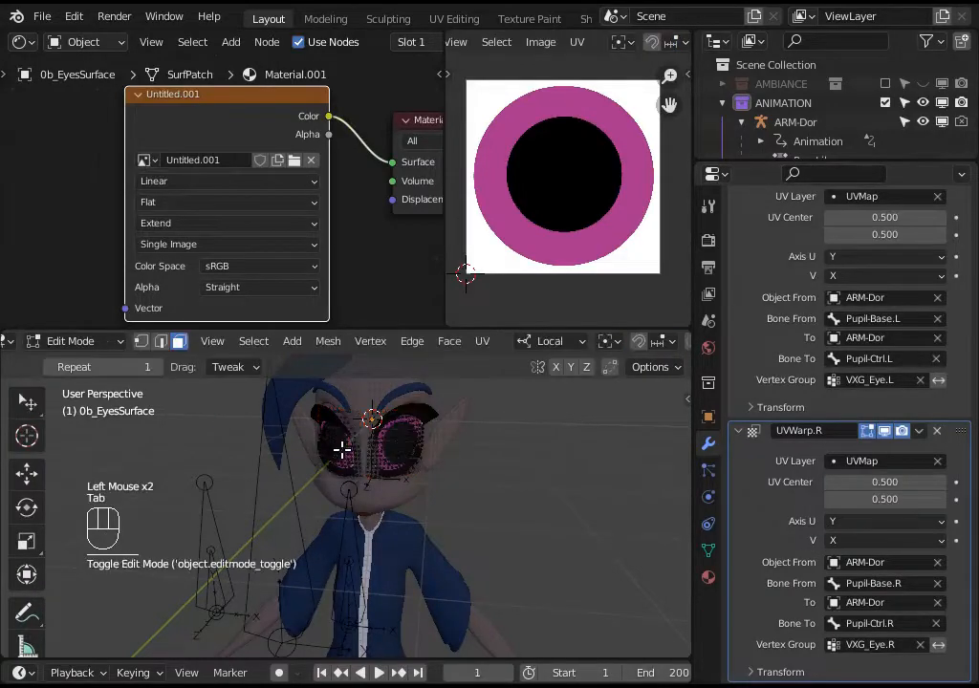
key(alt+a)
key(l)
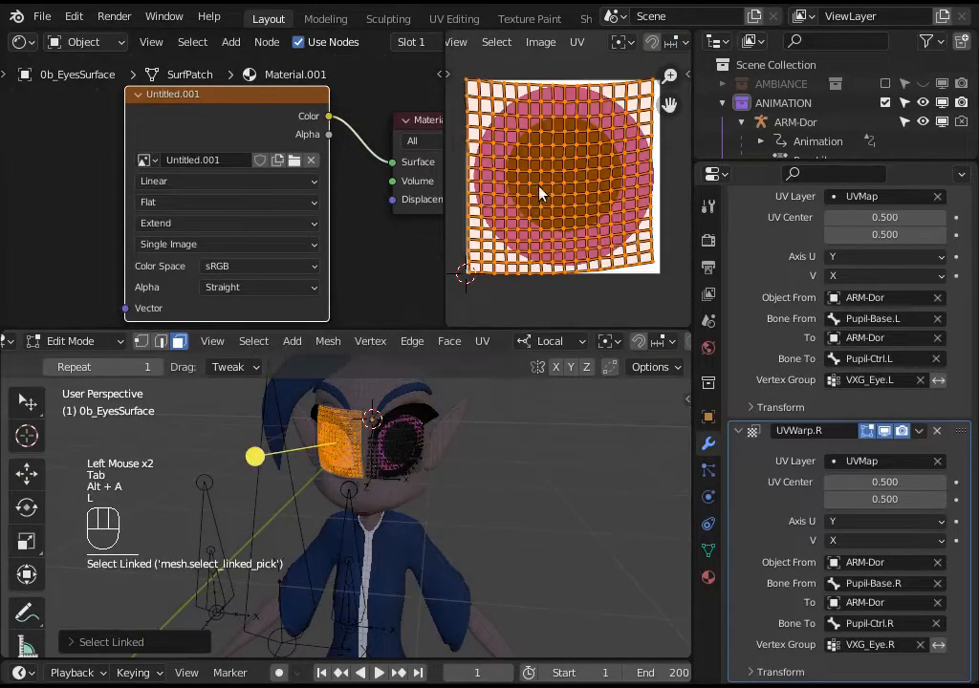
- Mirror the UVs of the selected right-eye faces along the Y axis and select all faces of the mesh
click(576, 42)
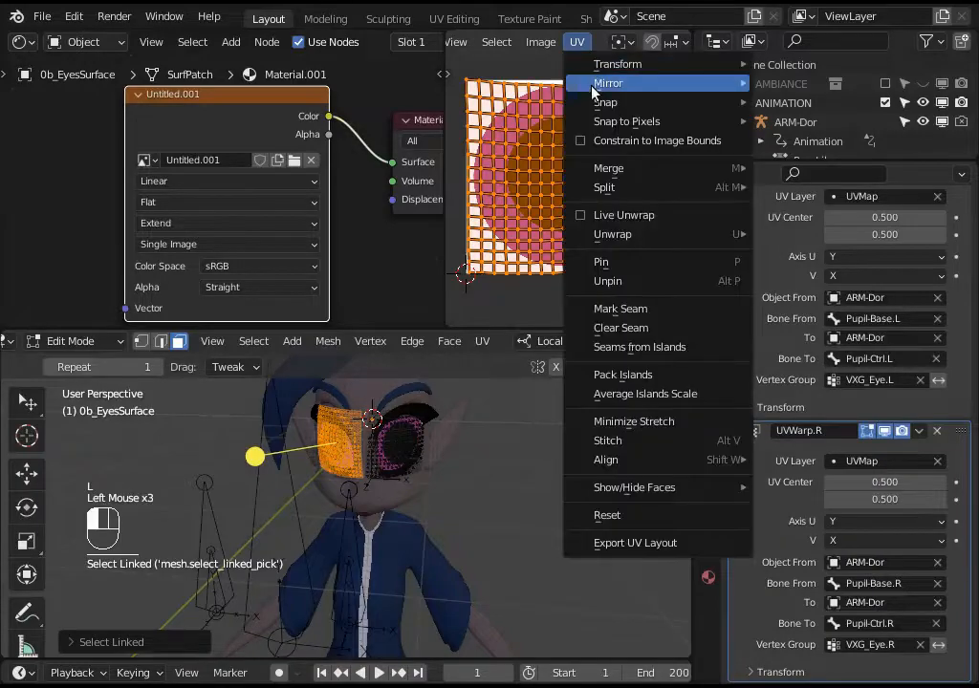
mouse_move(598, 88)
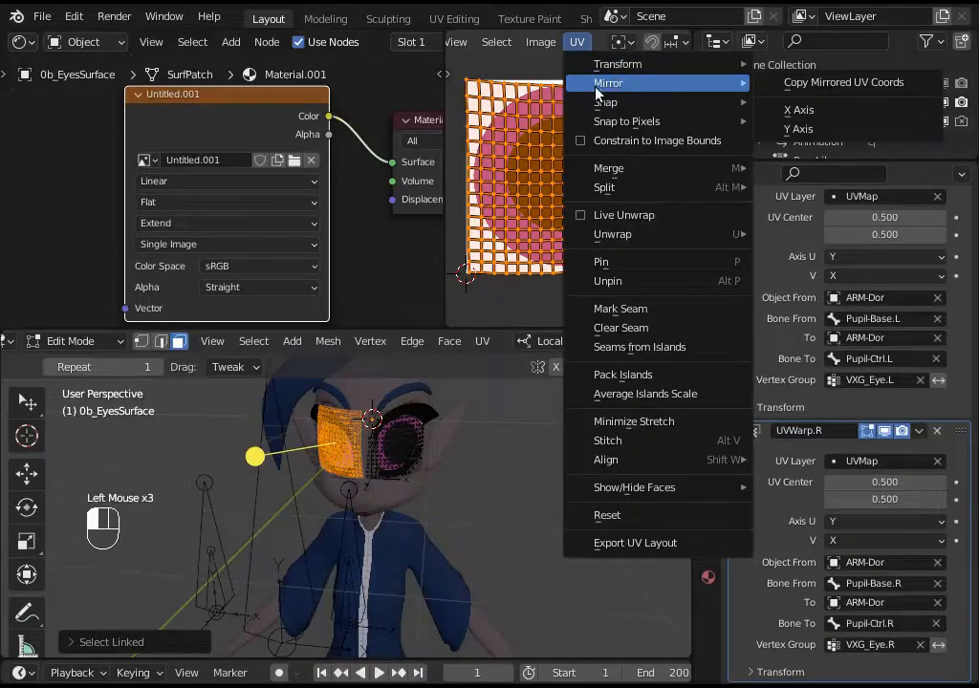
click(801, 130)
key(a)
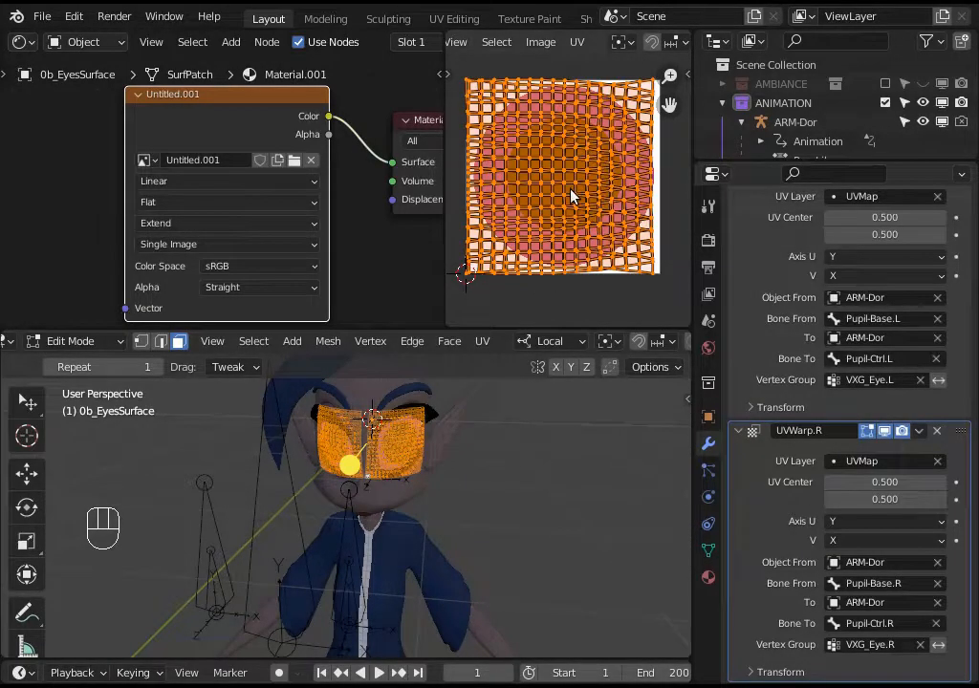
- Leave Edit Mode, put ARM-Dor in Pose Mode and test-move Pupil-Ctrl.L without keeping the move
key(ctrl+Tab)
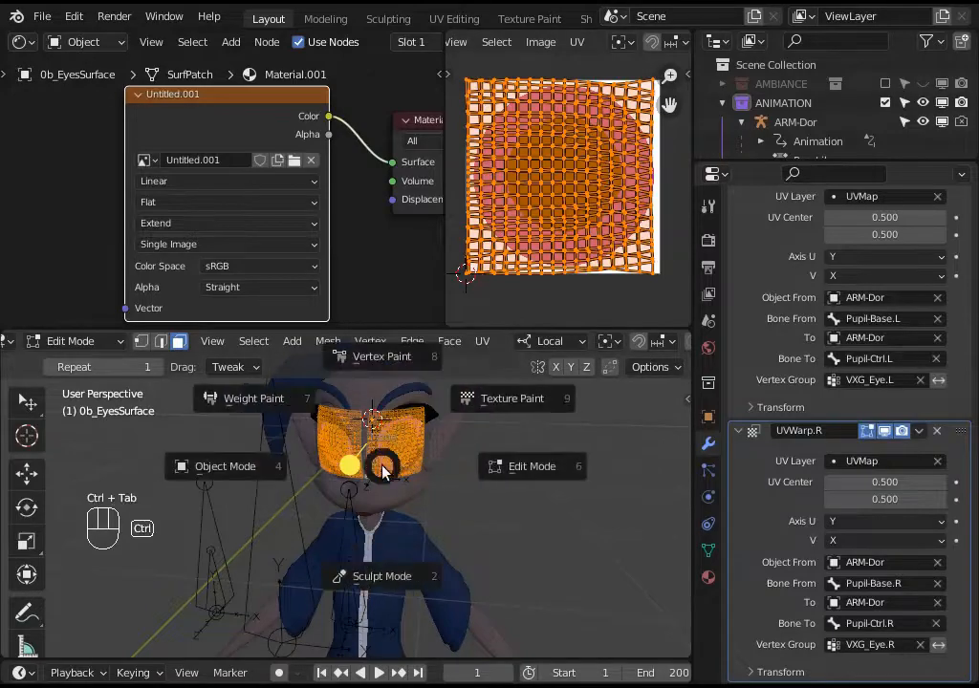
click(345, 546)
key(ctrl+Tab)
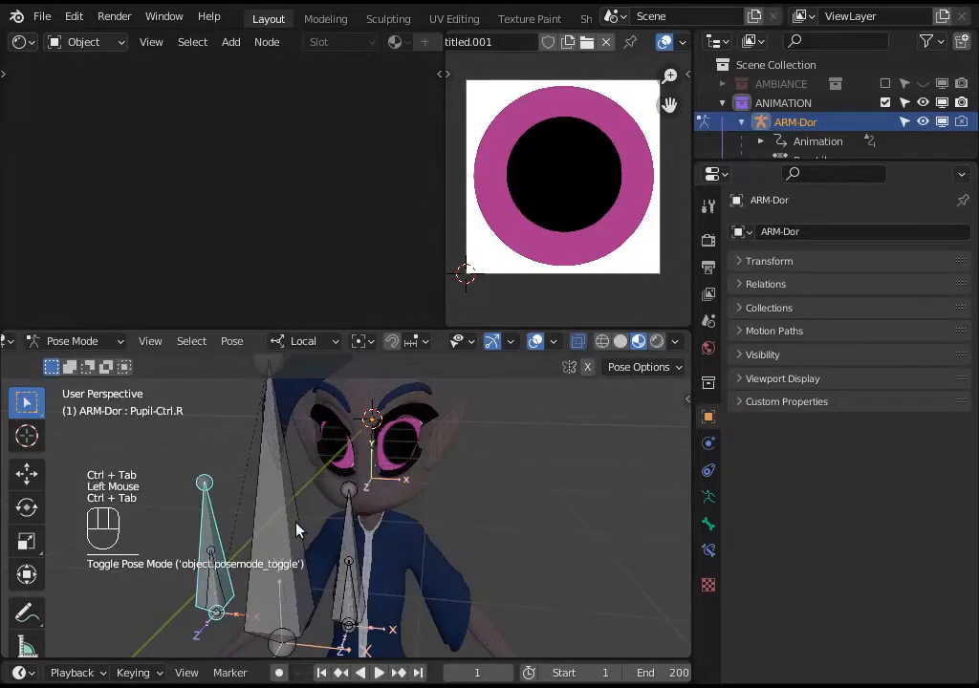
click(349, 521)
key(g)
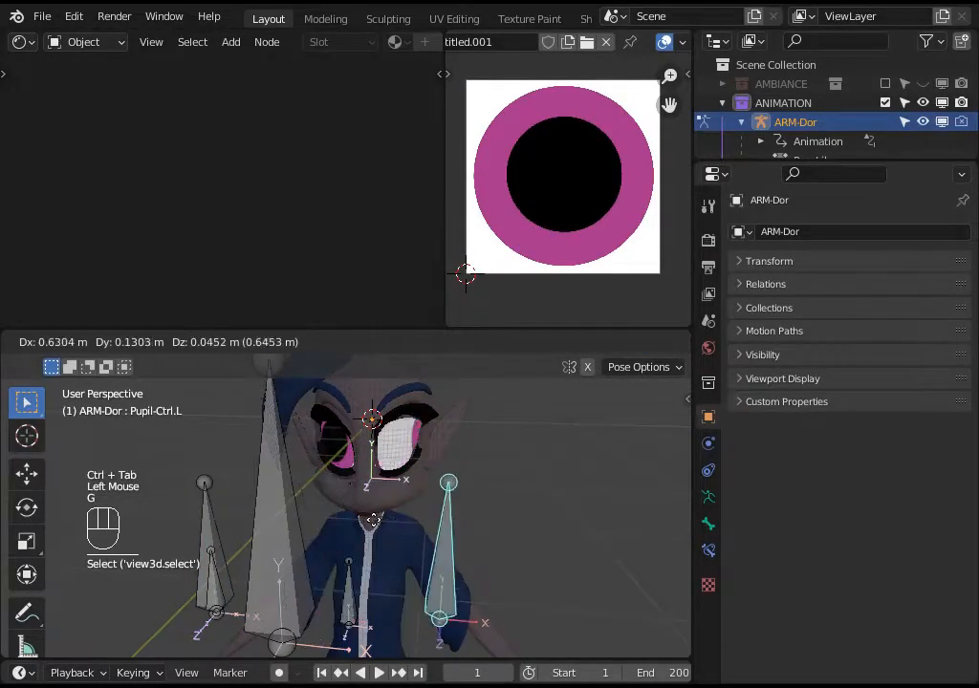
right_click(292, 516)
- Test-move Pupil-Ctrl.R and CTRL_EyesTrack without keeping the moves, and return to Object Mode
click(209, 490)
key(g)
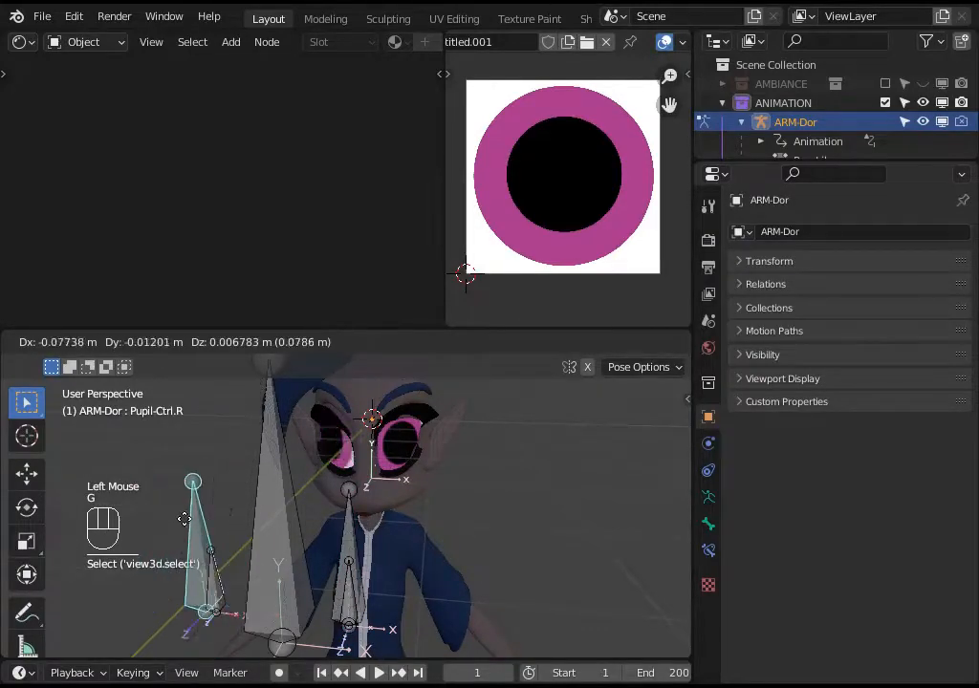
right_click(185, 519)
click(262, 489)
click(273, 485)
key(g)
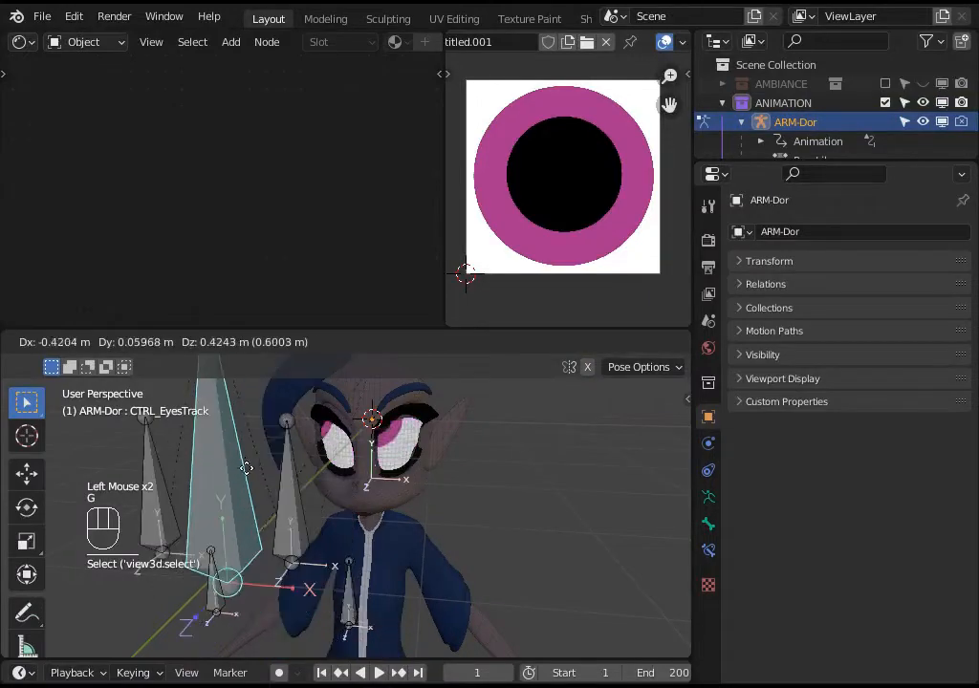
right_click(311, 501)
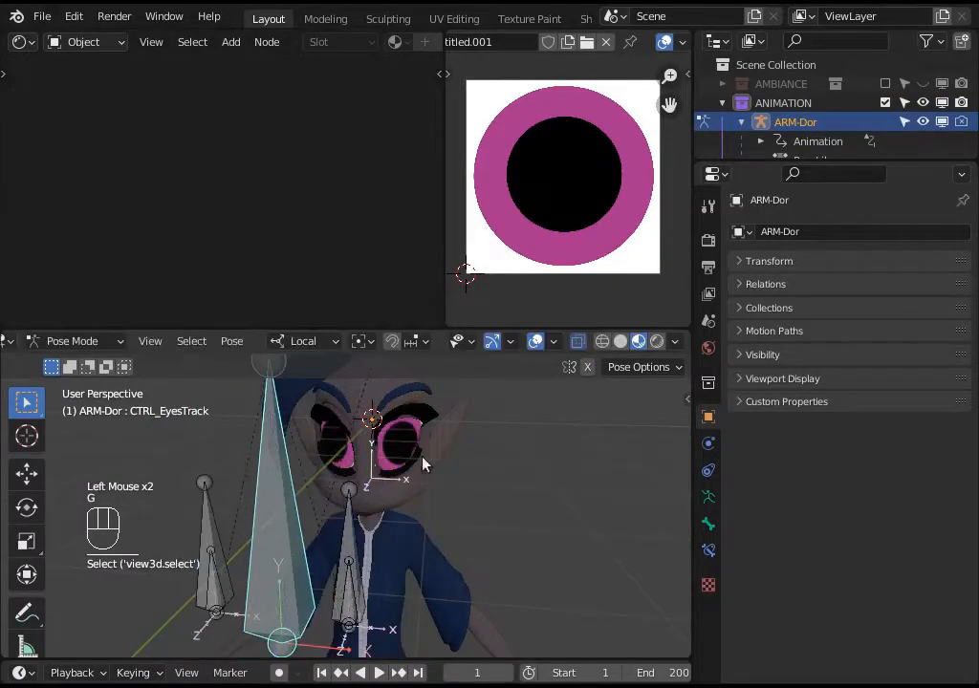
key(ctrl+Tab)
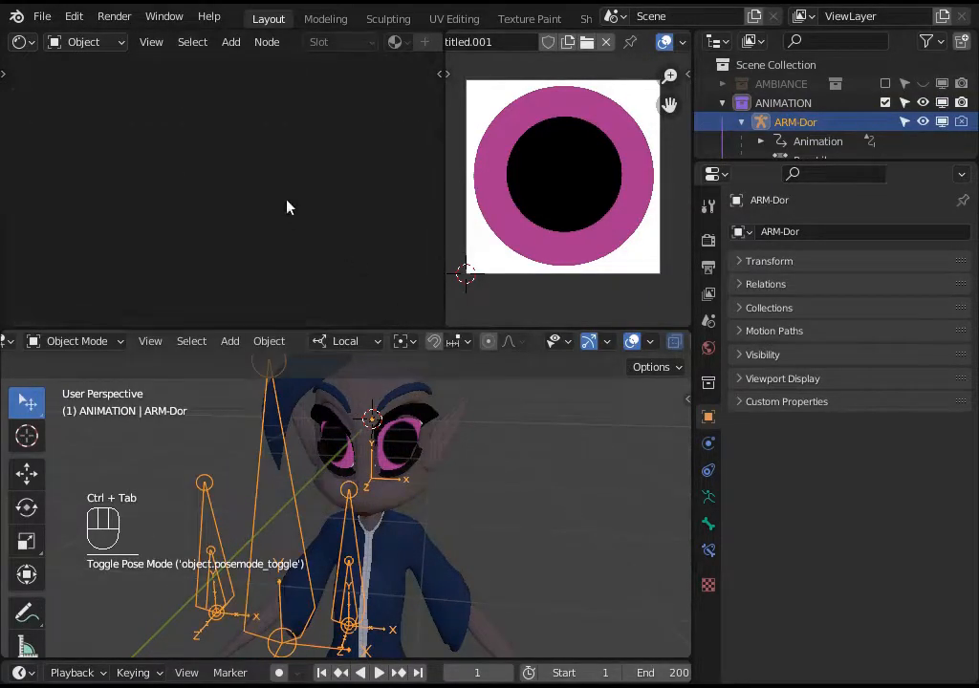
- Select 0b_EyesSurface, add a Texture Coordinate node to its material and link its UV output to the image texture's Vector input
click(21, 45)
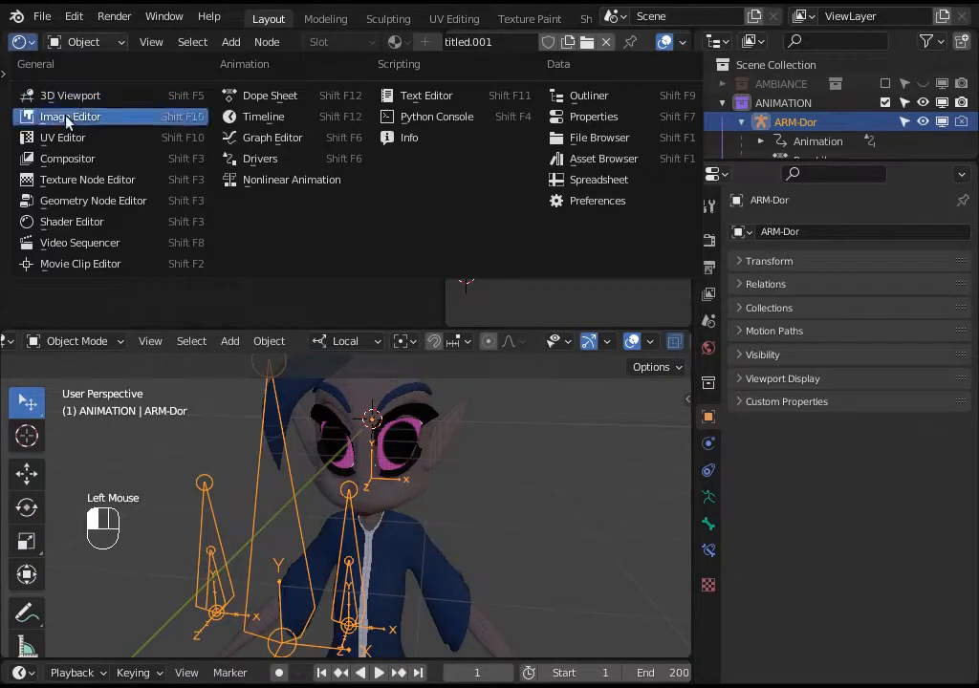
click(373, 435)
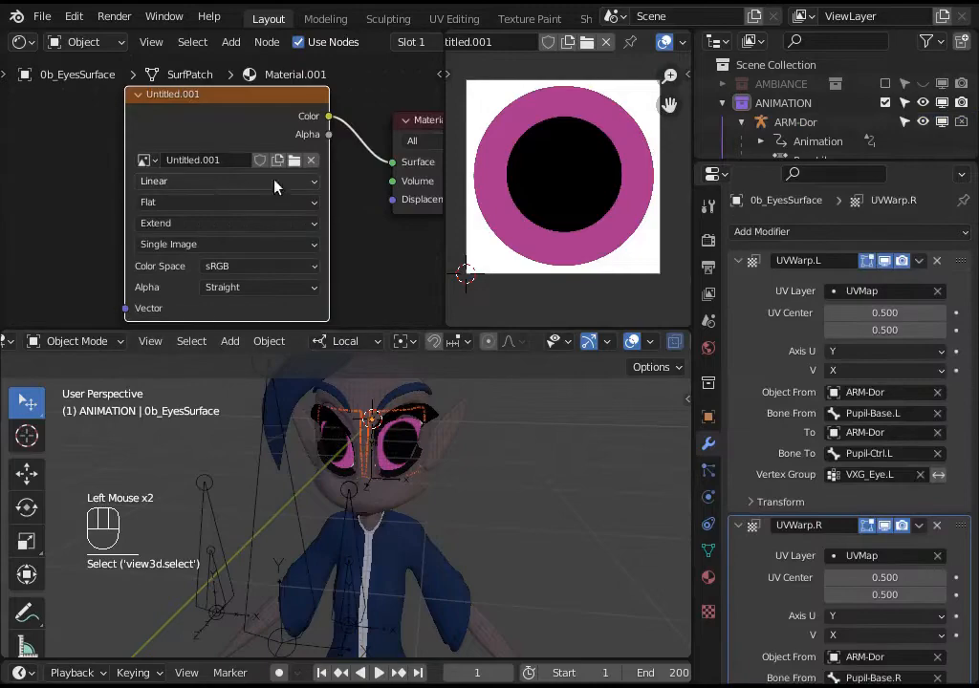
scroll(306, 196, down, 3)
key(shift+a)
mouse_move(136, 112)
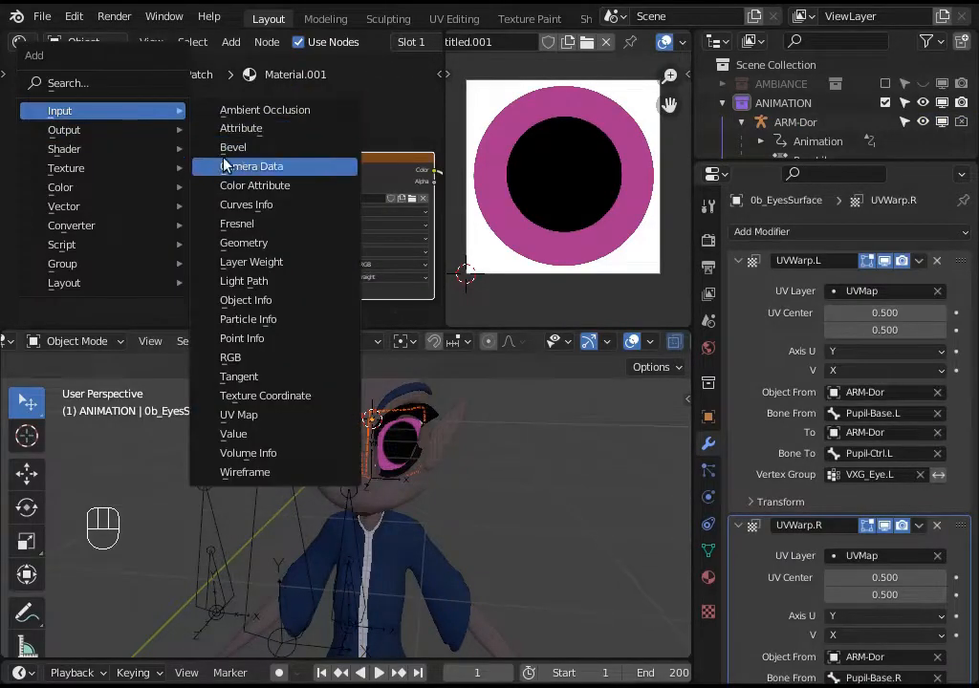
click(250, 396)
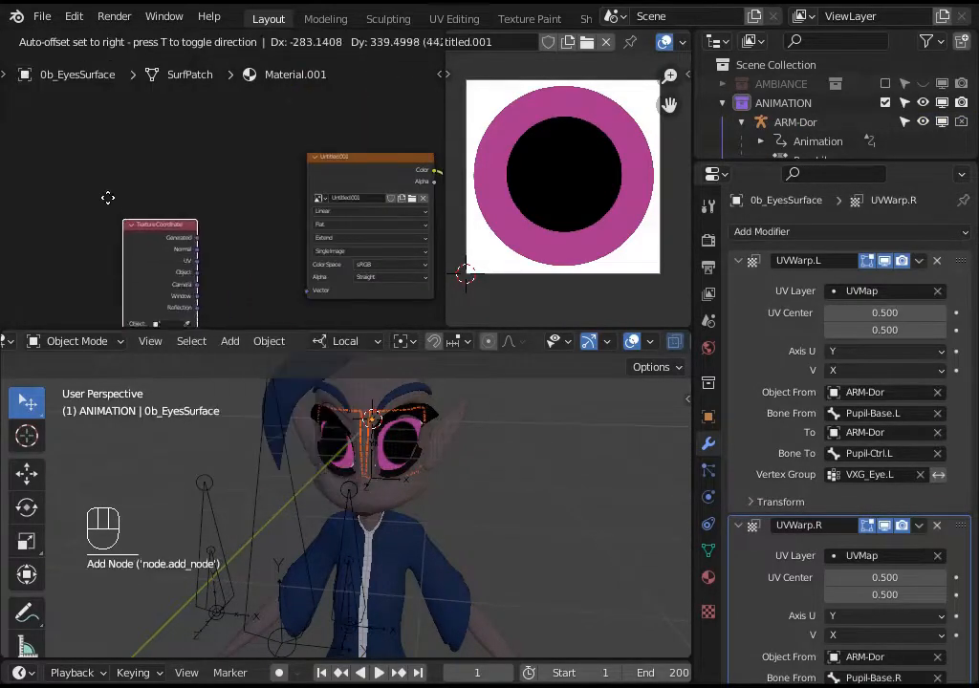
click(126, 177)
drag(177, 206, 177, 207)
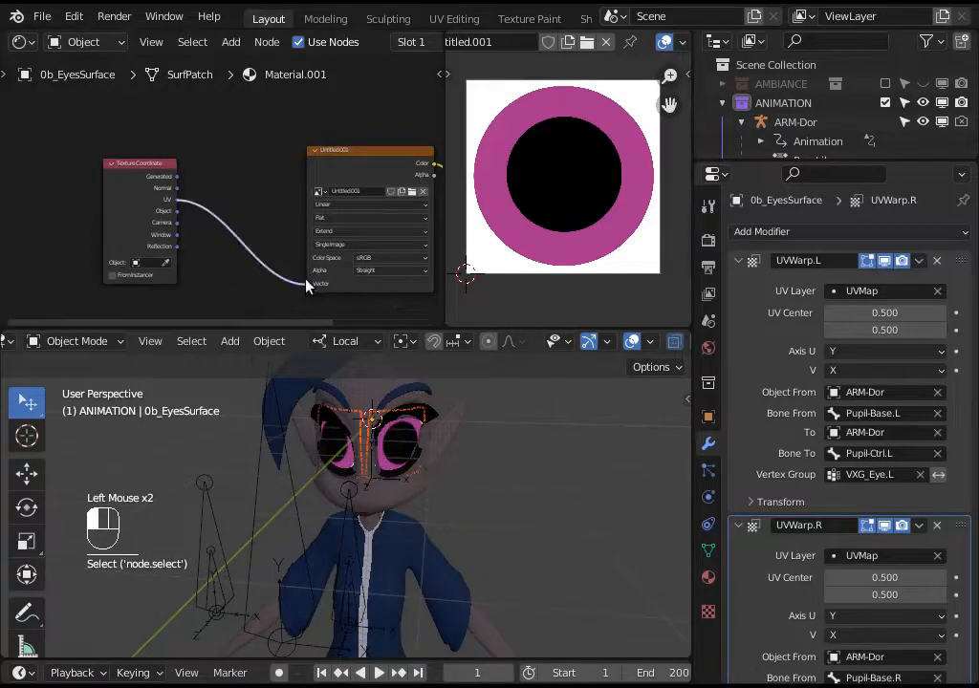
drag(305, 285, 308, 284)
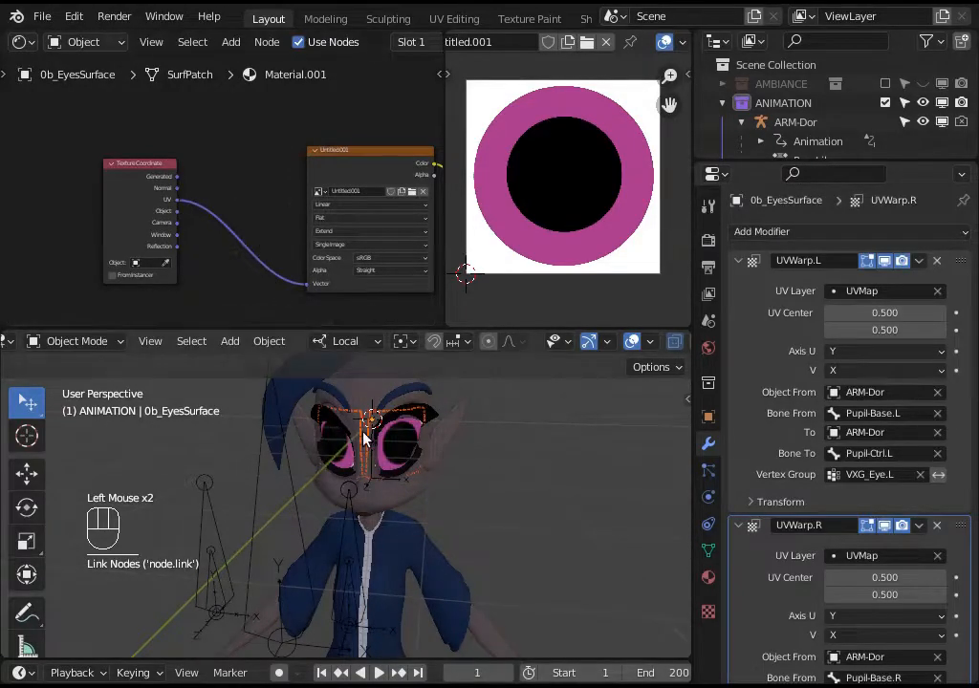
- Enter Edit Mode on 0b_EyesSurface and insert a Mapping node between the Texture Coordinate and image texture nodes
key(KP_1)
scroll(350, 503, up, 5)
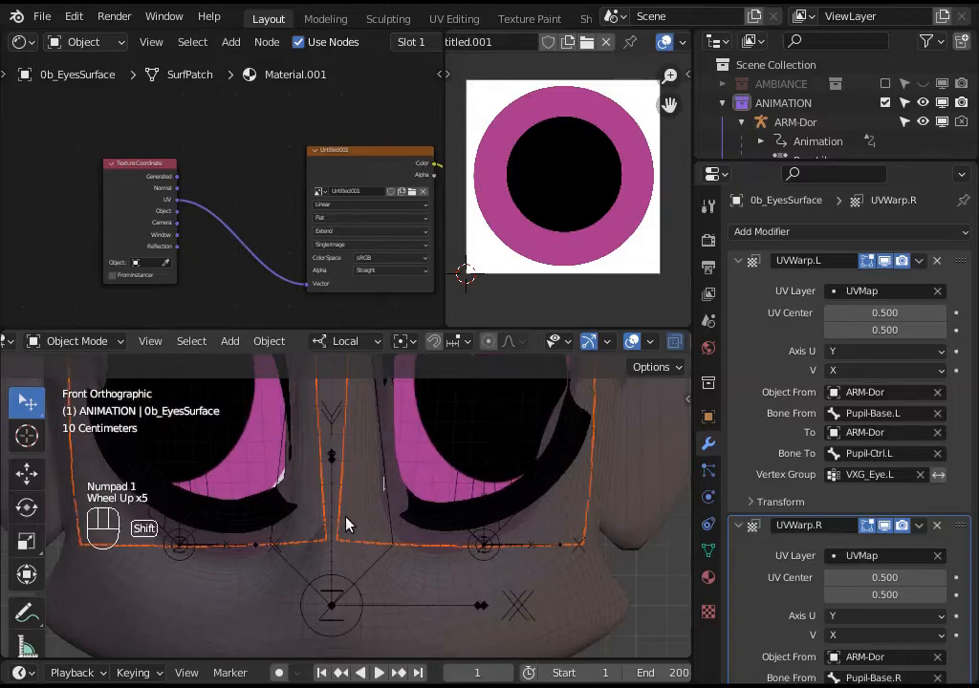
shift+middle_drag(345, 525, 325, 554)
key(Tab)
key(shift+a)
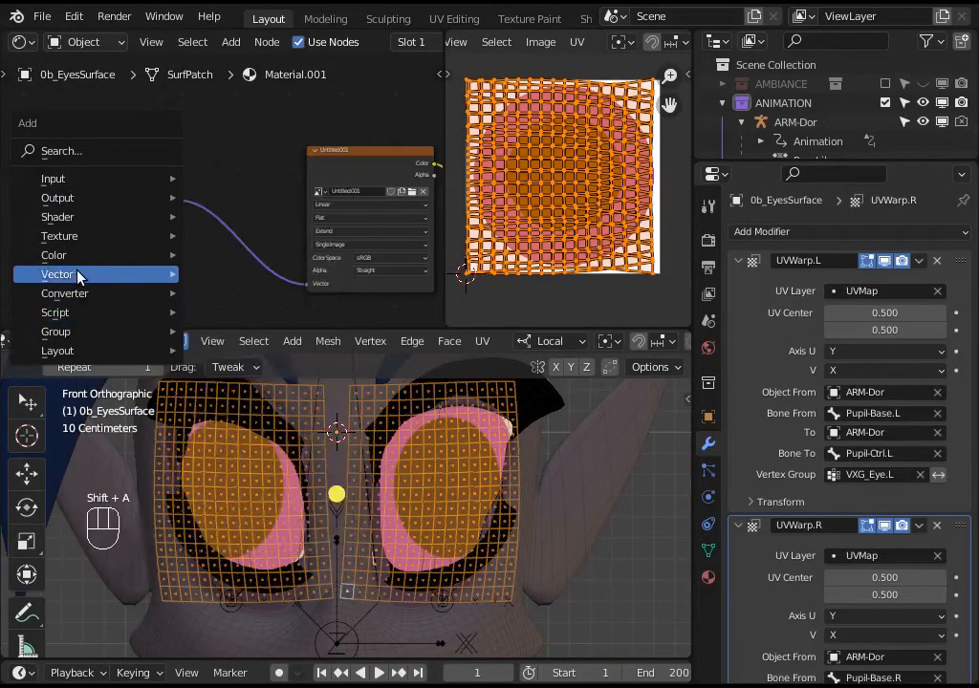
mouse_move(143, 274)
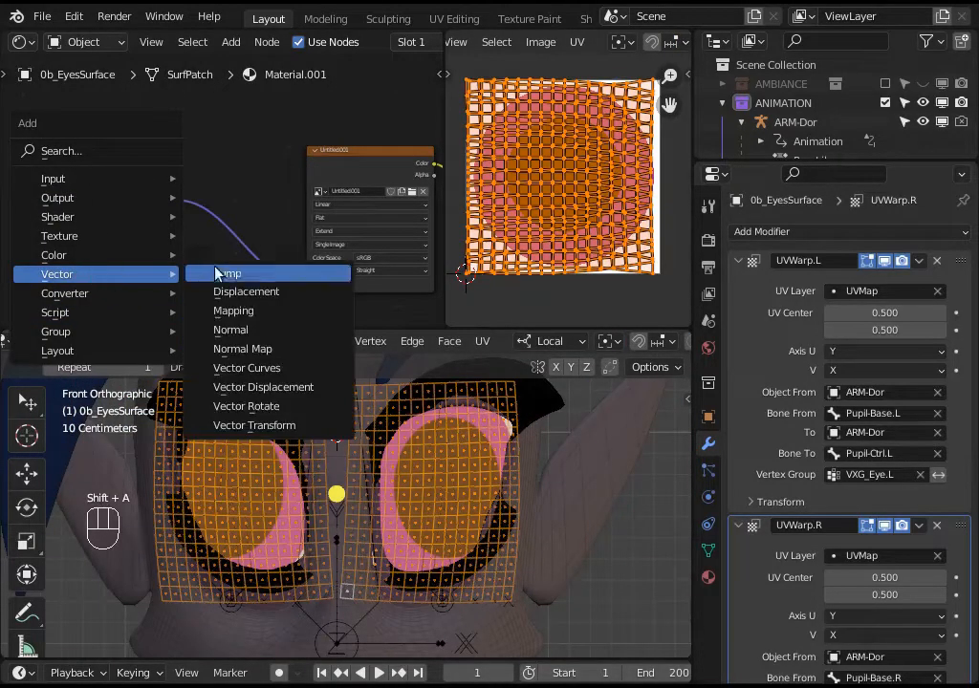
click(254, 312)
click(215, 163)
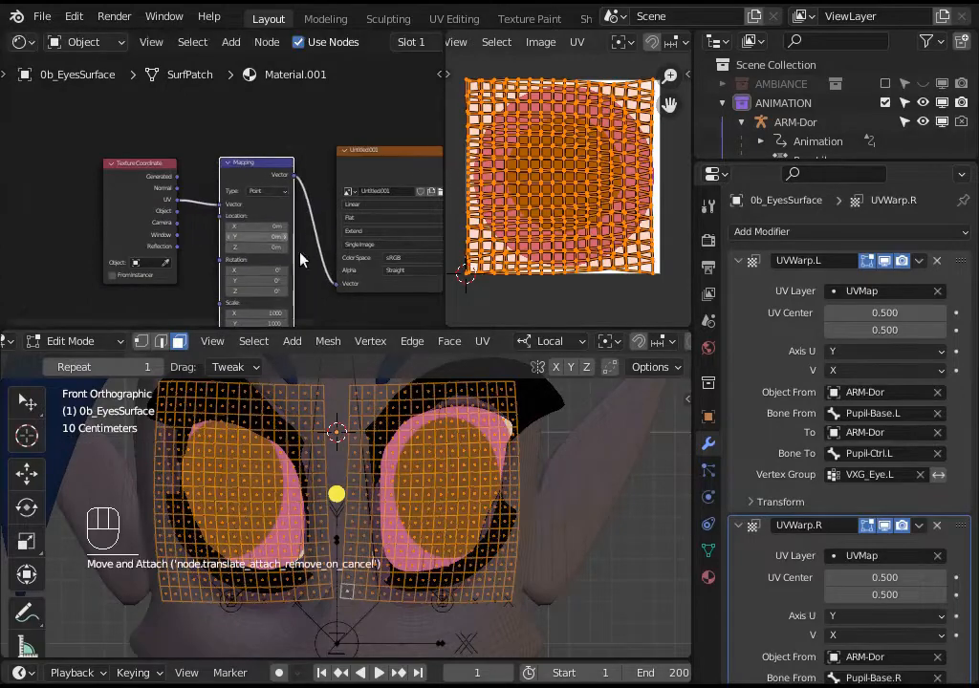
- Try the Texture type on the Mapping node in alternation with Point, ending on Point
scroll(247, 234, up, 5)
shift+middle_drag(252, 240, 225, 225)
click(267, 183)
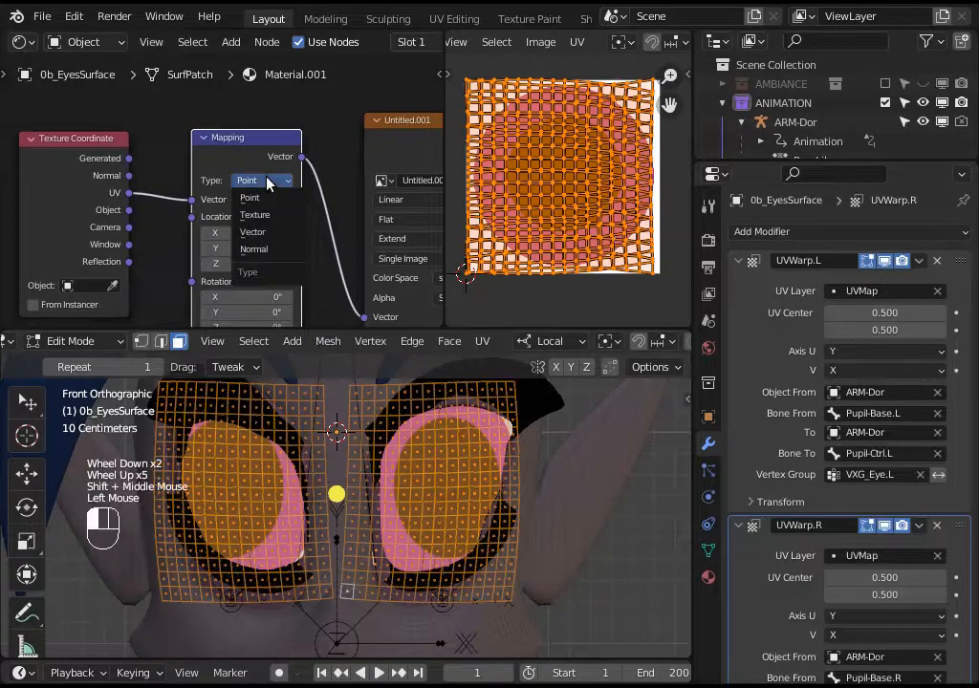
click(269, 215)
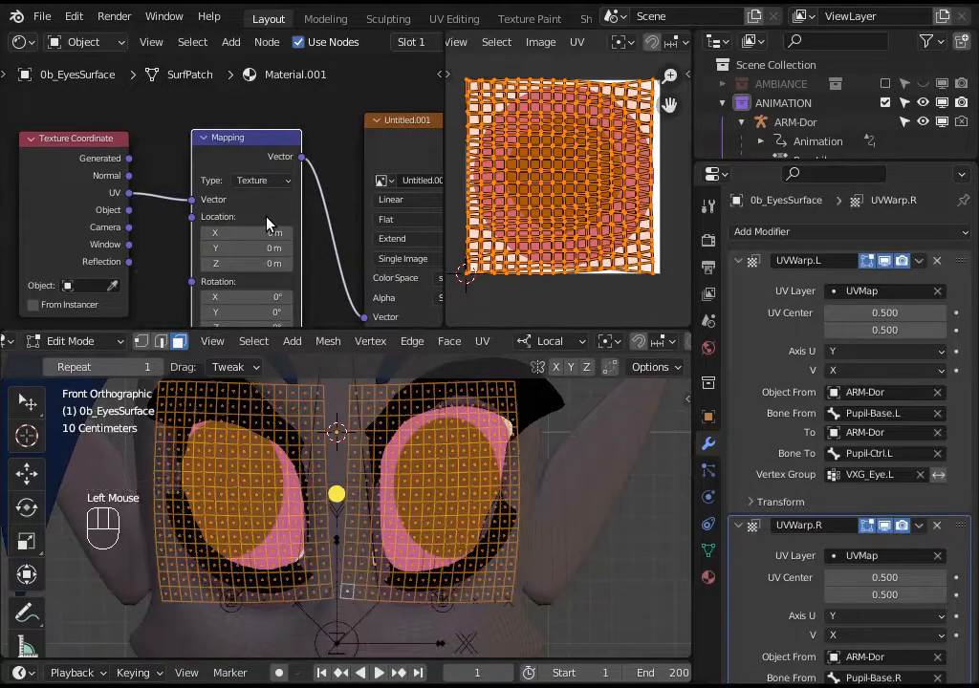
click(264, 180)
click(267, 198)
click(261, 181)
click(260, 215)
click(261, 181)
click(258, 199)
- Lower the Mapping node's X and Y scale to 0.300 with the Point type
scroll(258, 199, down, 2)
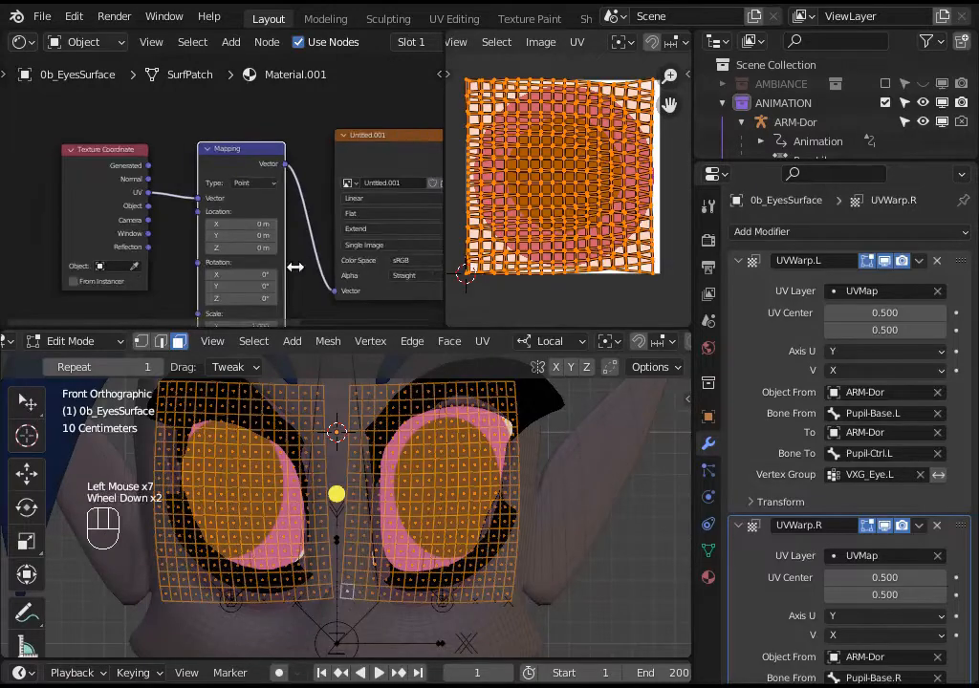
shift+middle_drag(258, 199, 290, 260)
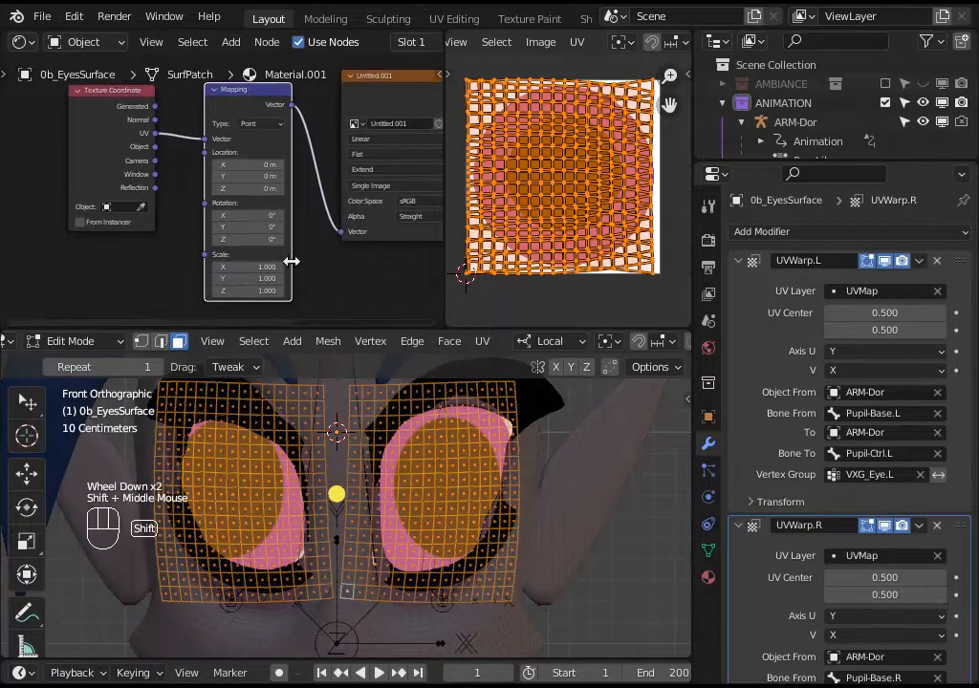
click(210, 266)
click(217, 267)
click(217, 266)
click(217, 267)
click(217, 267)
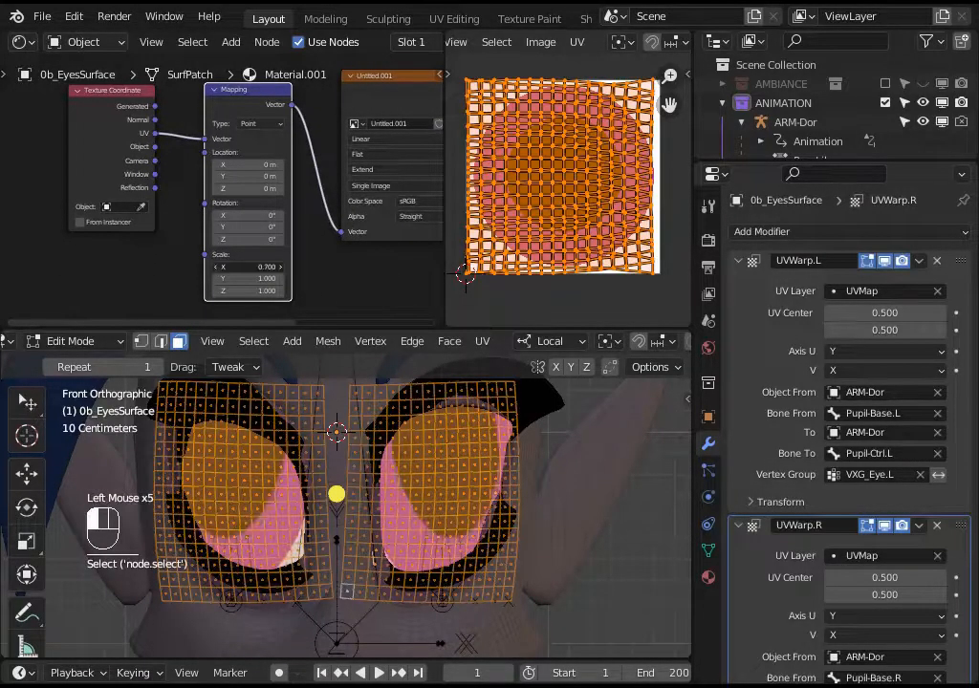
click(219, 279)
click(219, 278)
click(219, 278)
click(219, 278)
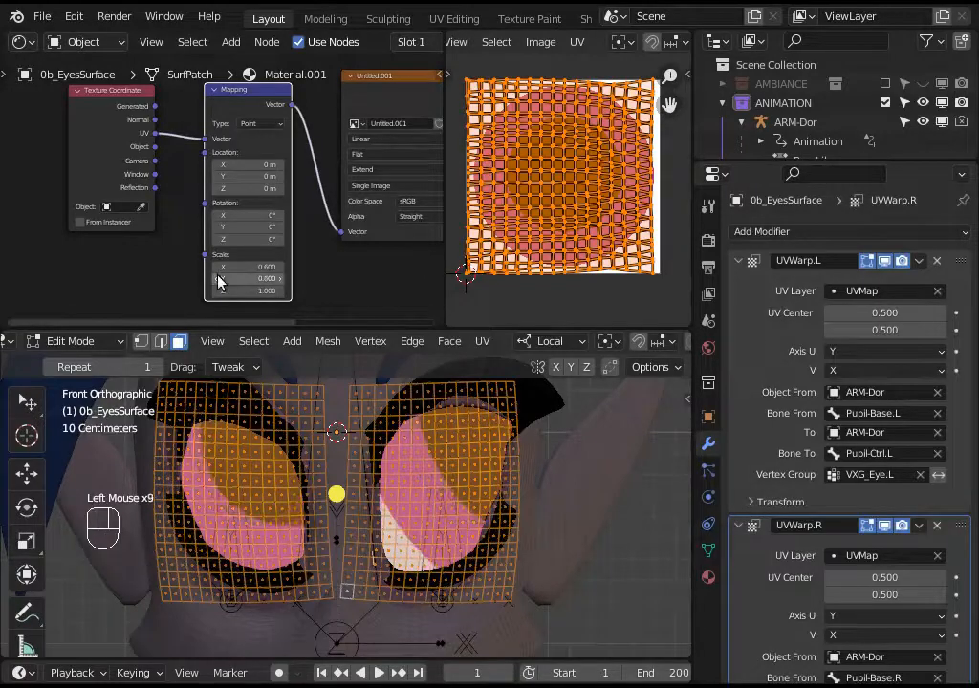
click(218, 278)
click(217, 267)
click(217, 267)
click(217, 266)
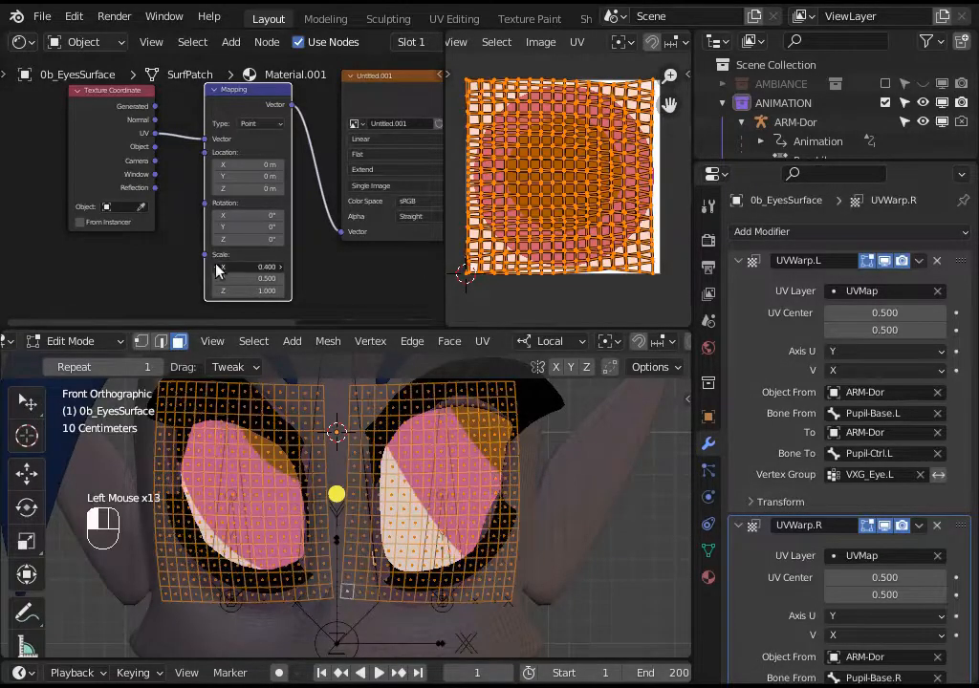
click(216, 280)
click(216, 280)
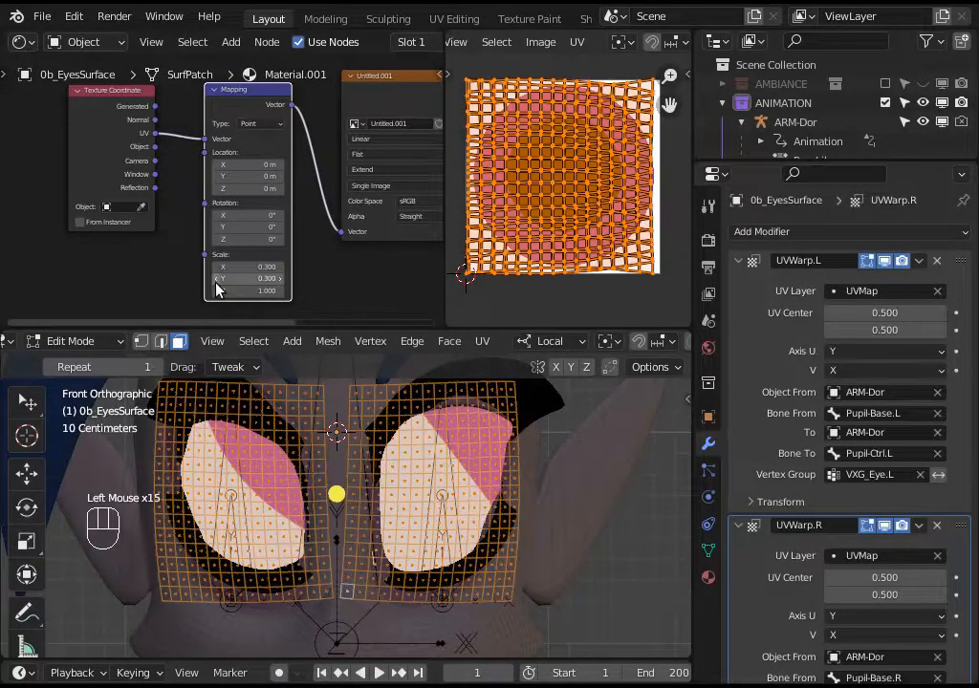
- Switch the Mapping node to the Texture type and raise its X and Y scale to 0.600
click(257, 127)
click(254, 151)
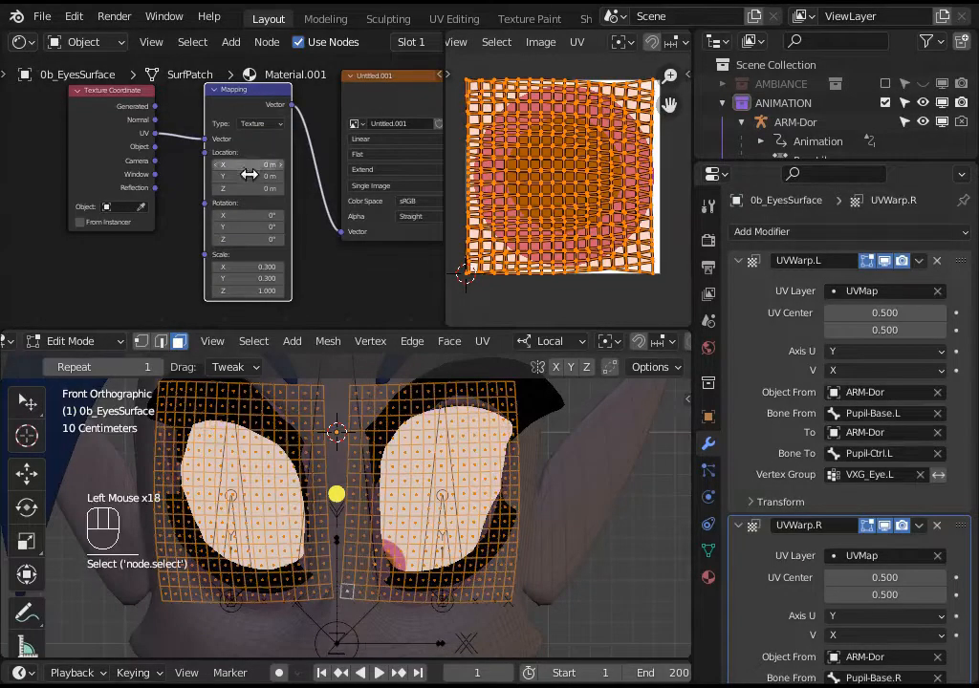
click(280, 268)
click(280, 267)
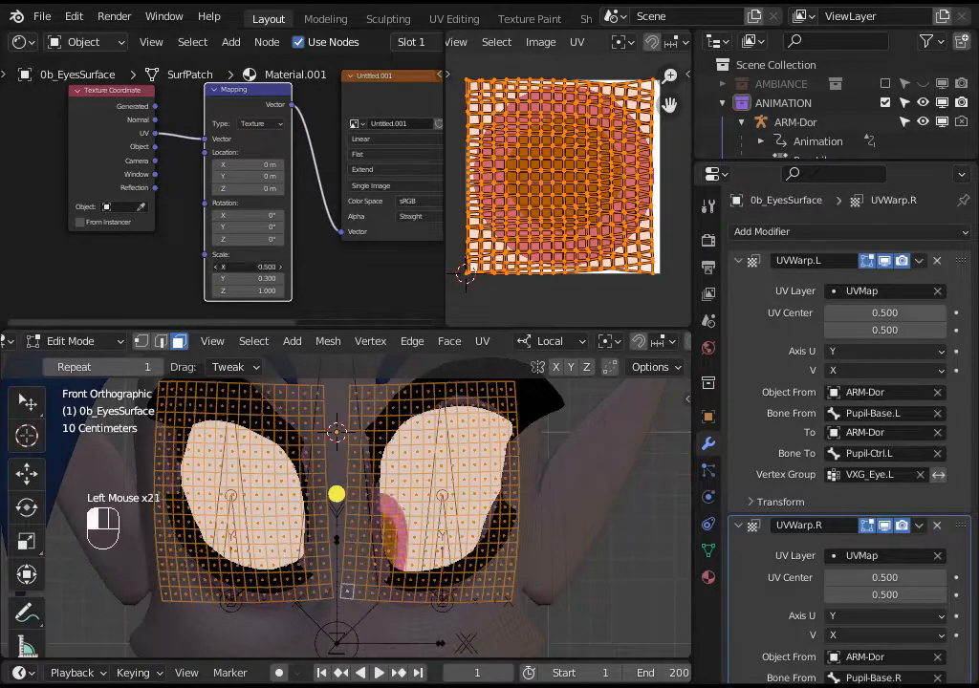
click(280, 268)
click(280, 278)
click(280, 278)
click(280, 278)
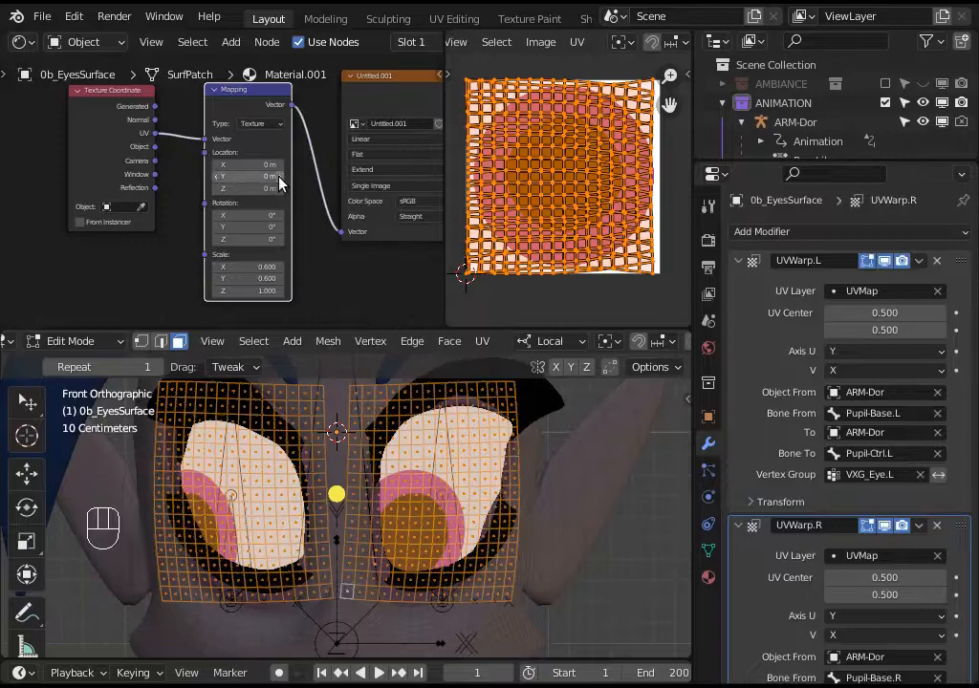
- Set the Mapping node's location to X 0.2 m and Y 0.25 m to centre the pupils
click(279, 178)
click(279, 178)
click(279, 178)
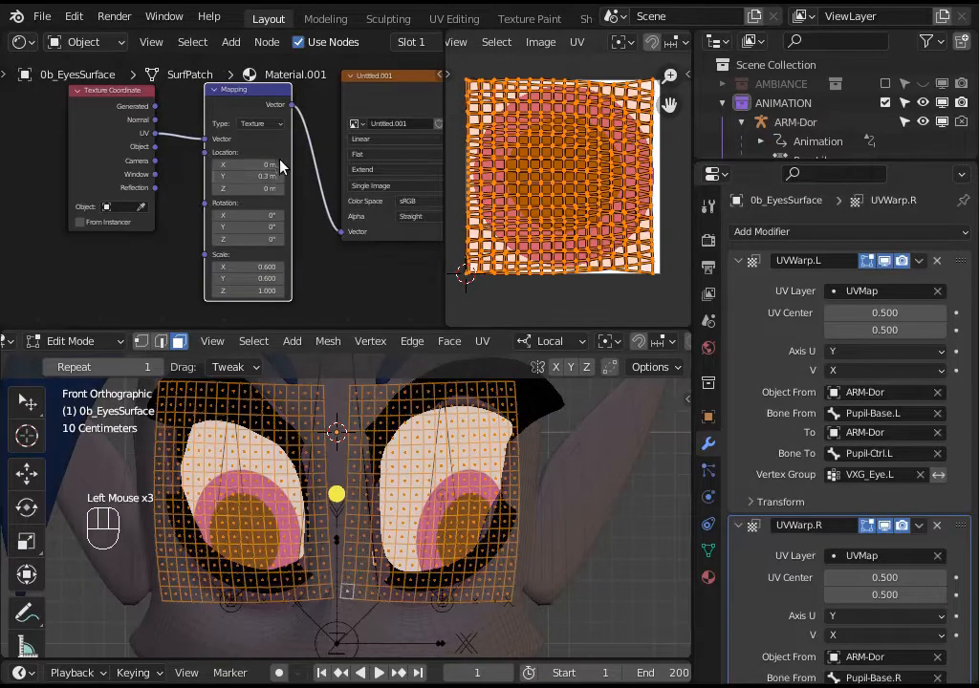
click(279, 166)
click(279, 166)
click(279, 165)
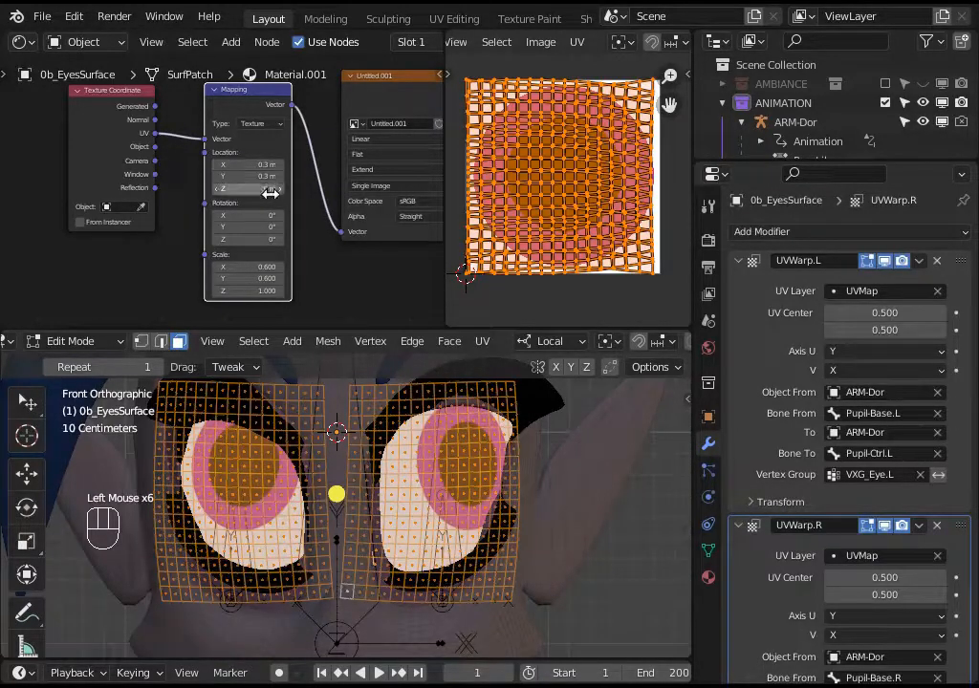
click(218, 165)
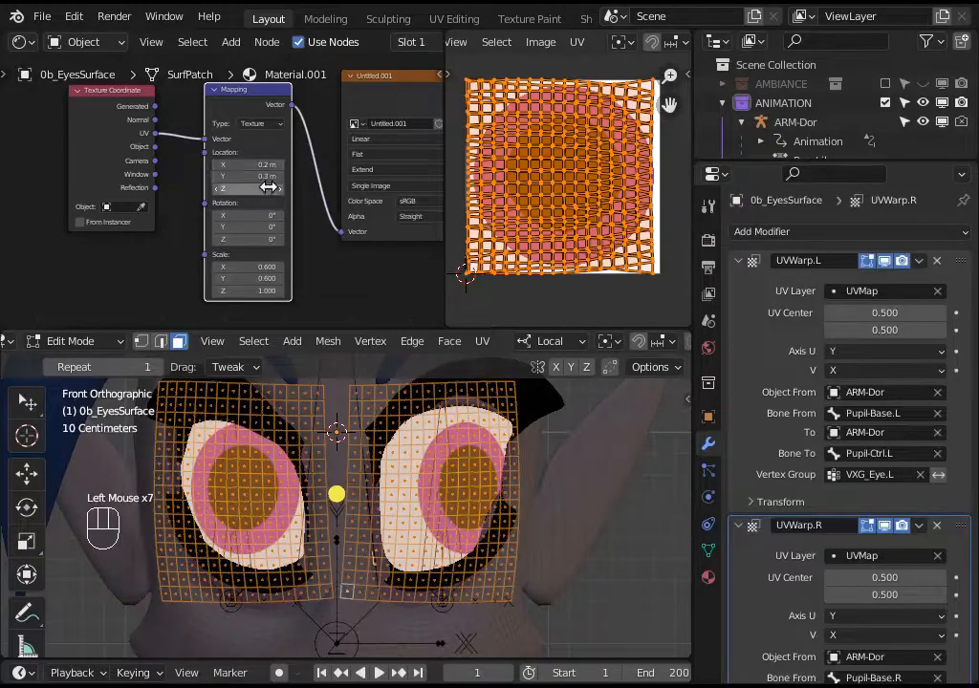
drag(247, 176, 219, 181)
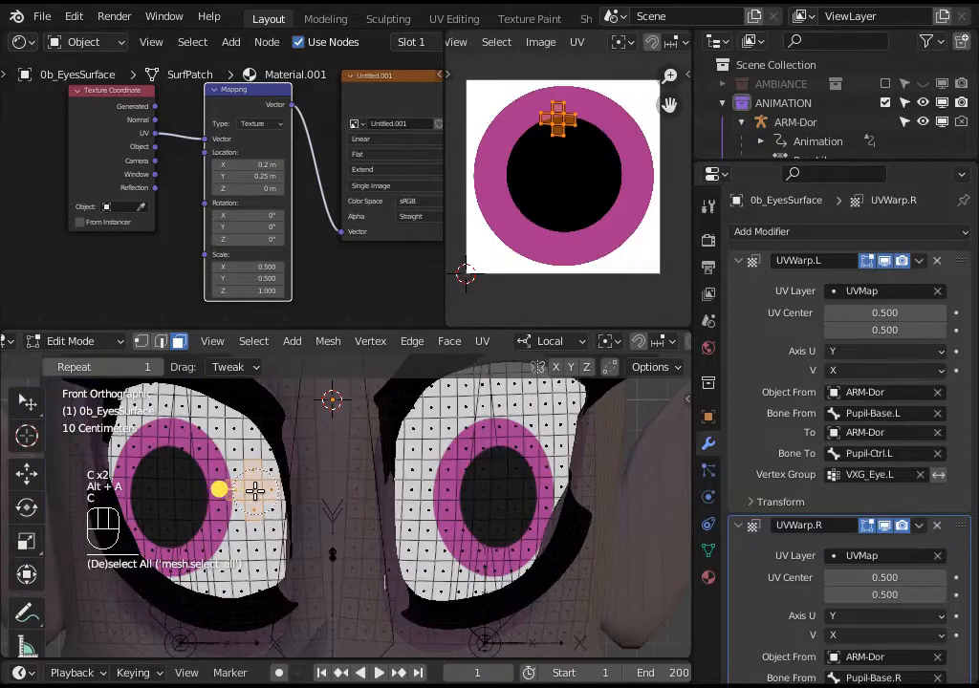
- Select the three-row strip of faces between the two pupils, spanning the inner parts of both eyes on 0b_EyesSurface
right_click(254, 487)
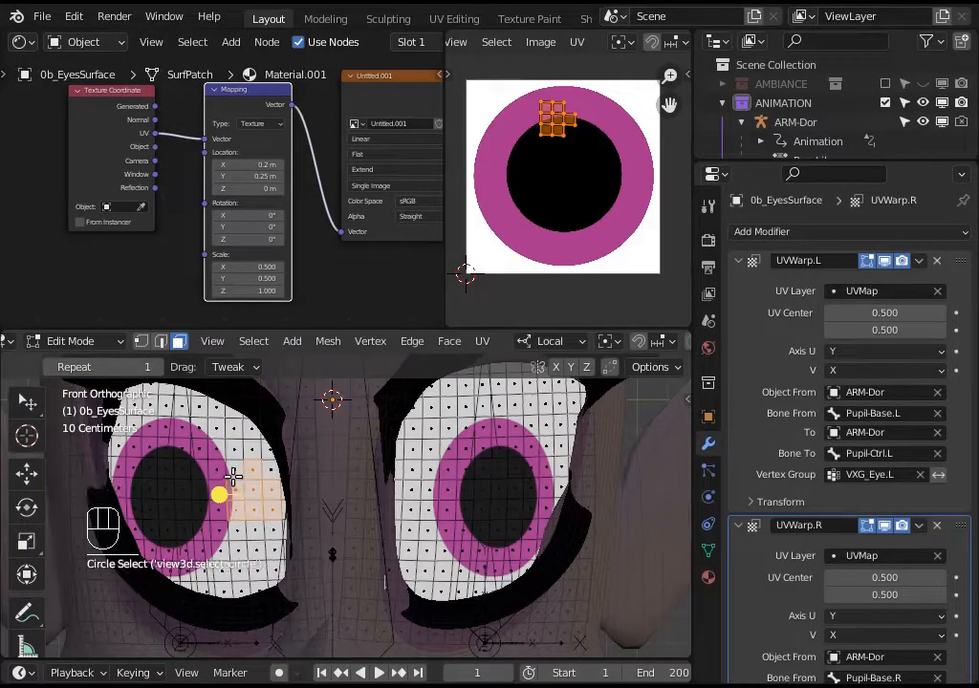
shift+click(271, 481)
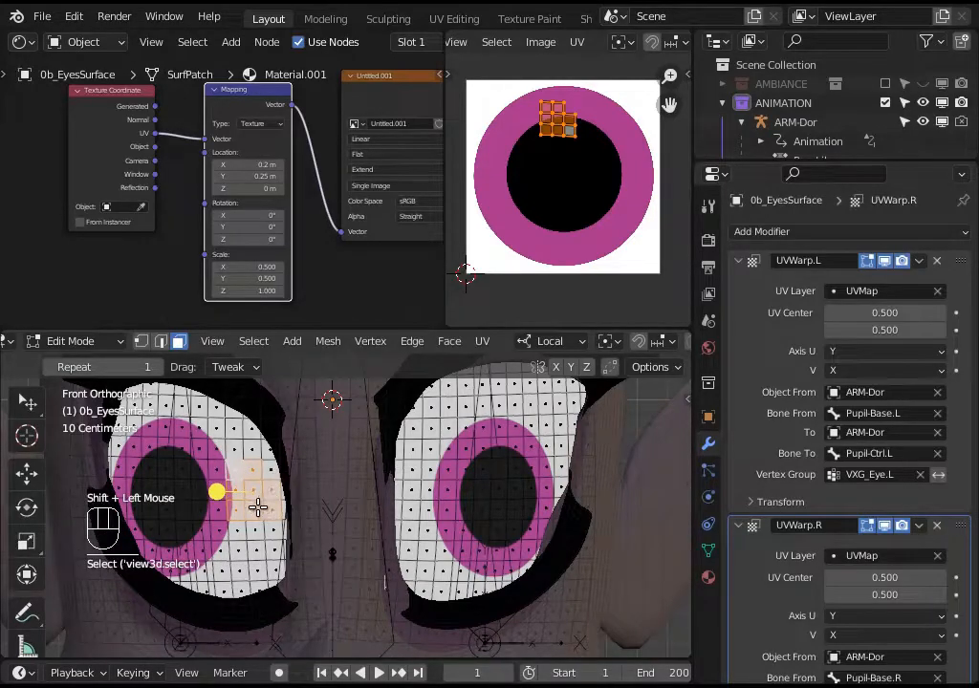
key(b)
drag(220, 499, 406, 472)
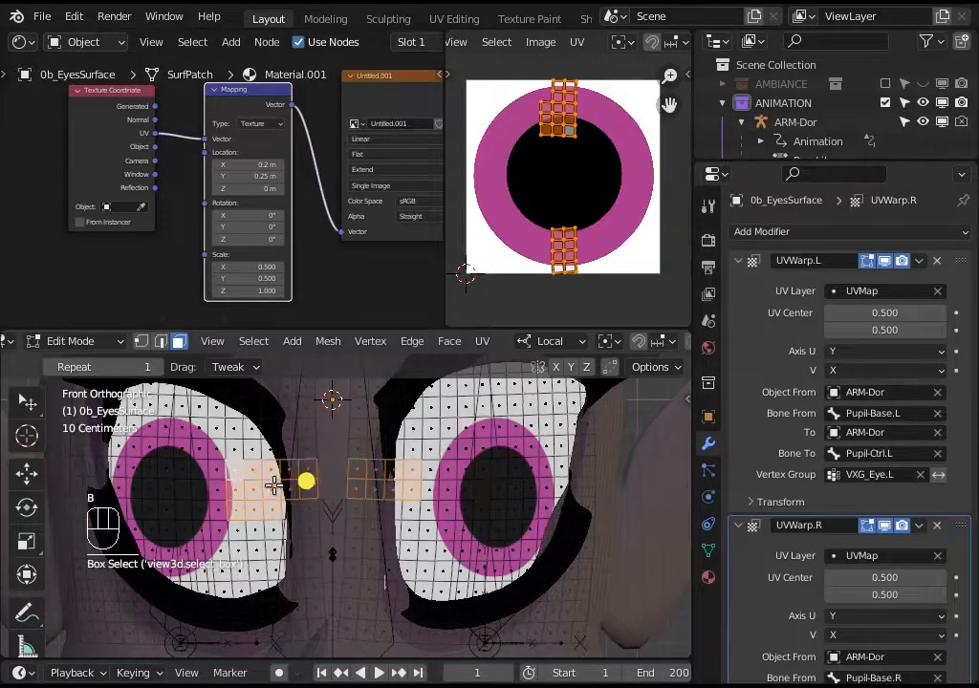
key(b)
drag(262, 475, 416, 513)
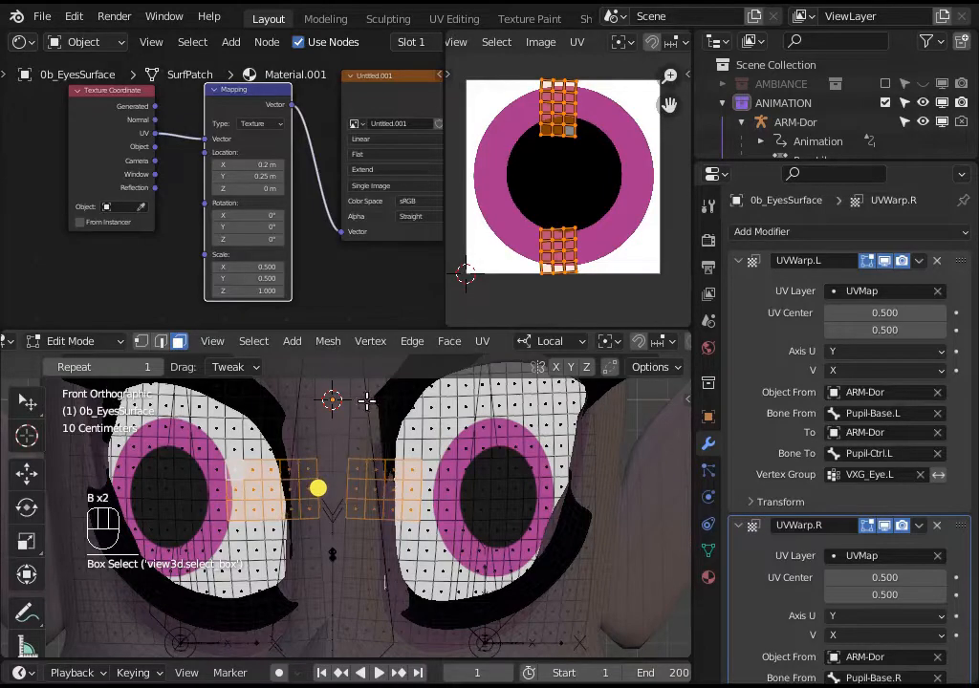
key(b)
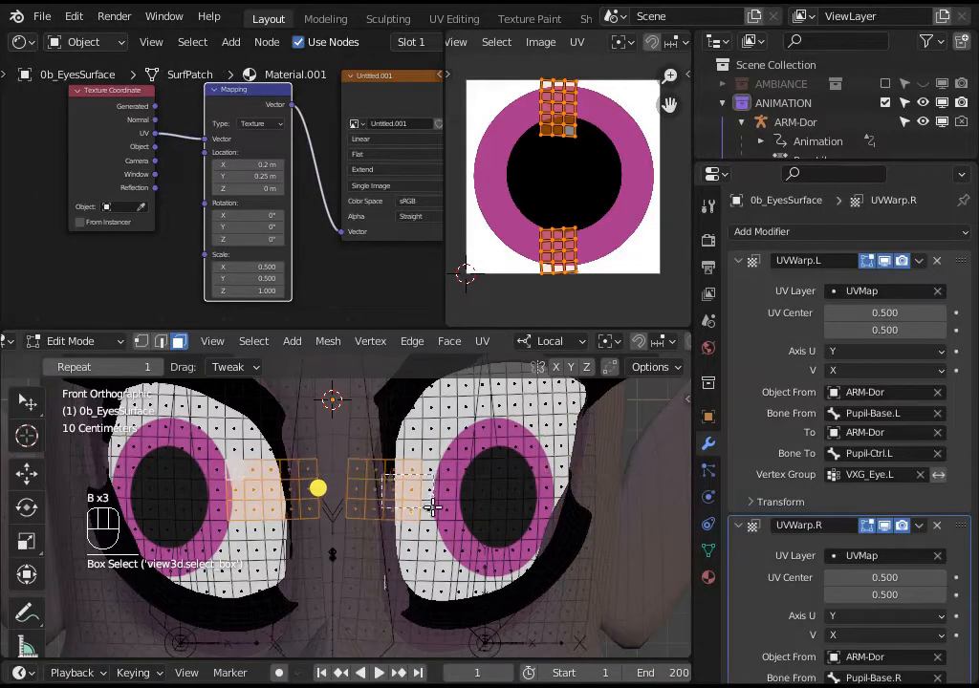
drag(432, 508, 430, 508)
shift+click(411, 491)
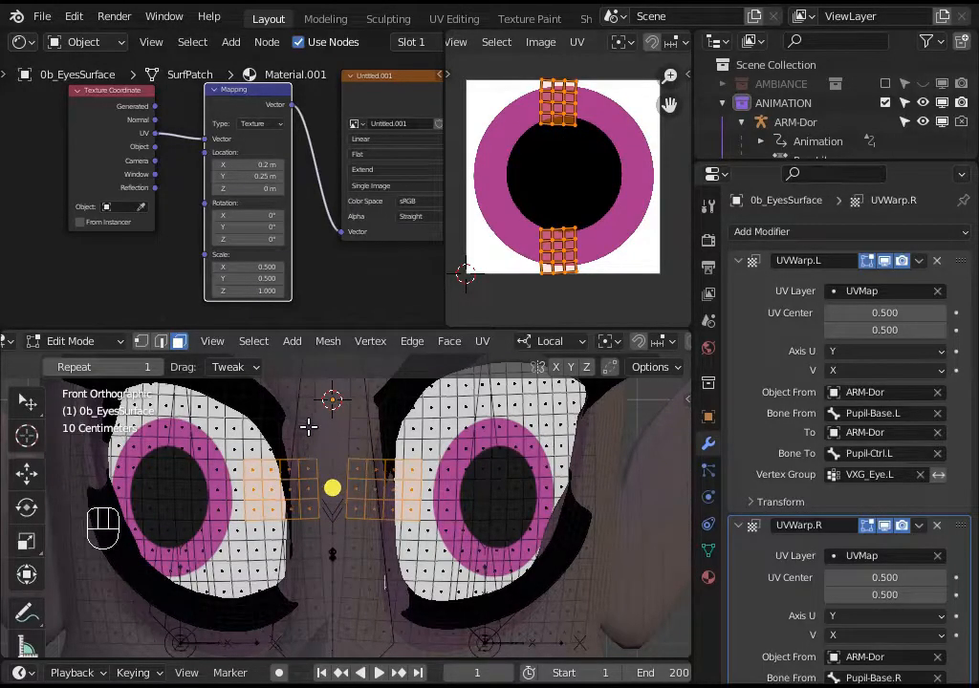
- Examine the Mapping node's settings and where the selected faces lie on the pupil texture in the UV layout
scroll(331, 442, down, 2)
scroll(331, 442, up, 1)
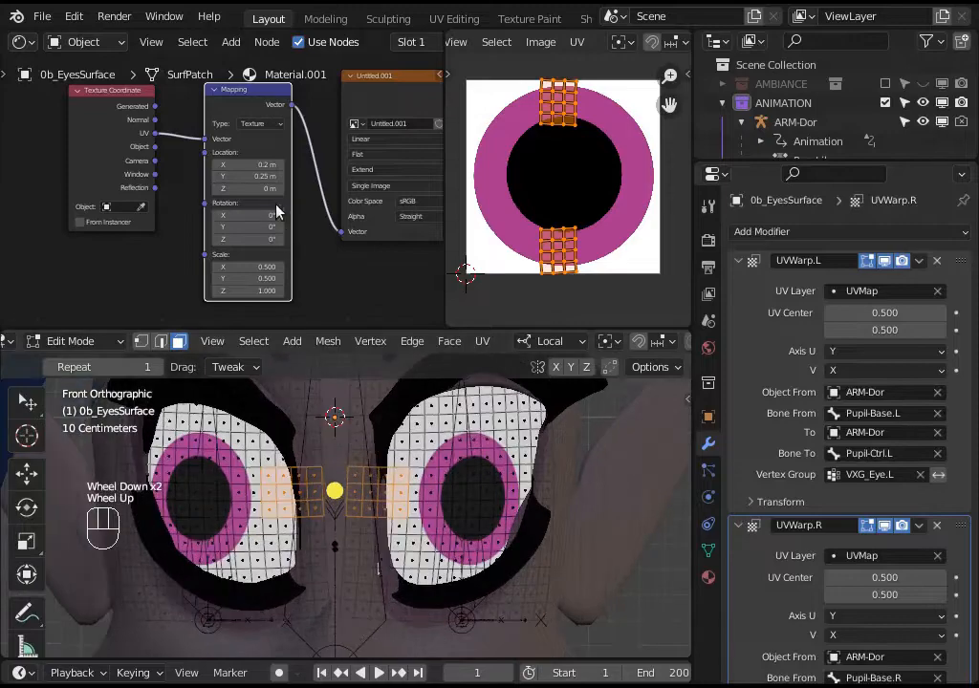
scroll(274, 191, up, 2)
scroll(273, 191, down, 2)
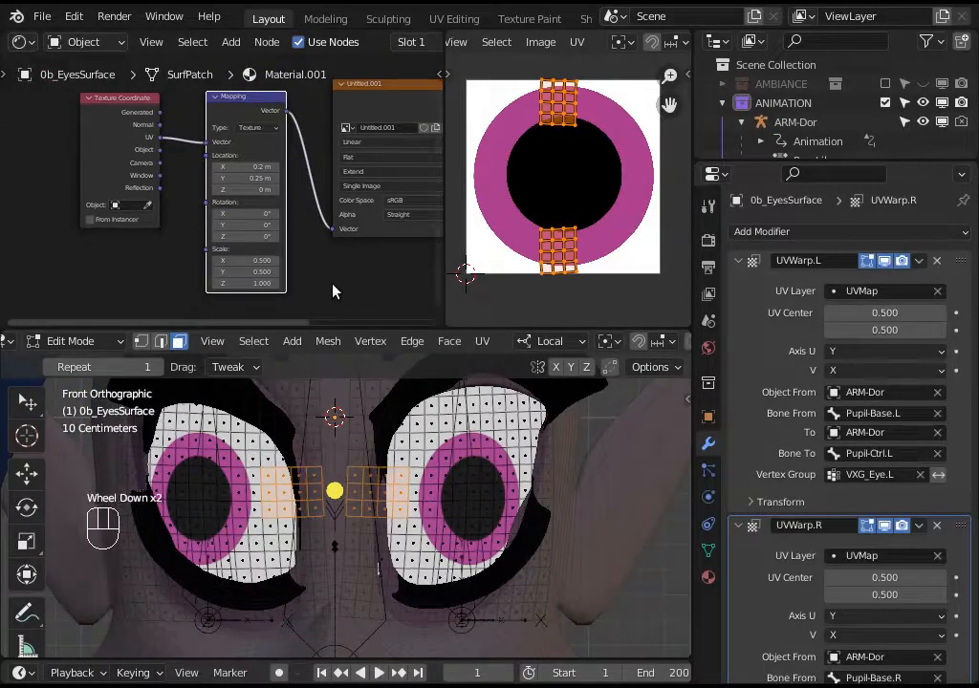
scroll(583, 162, up, 2)
shift+middle_drag(573, 153, 572, 162)
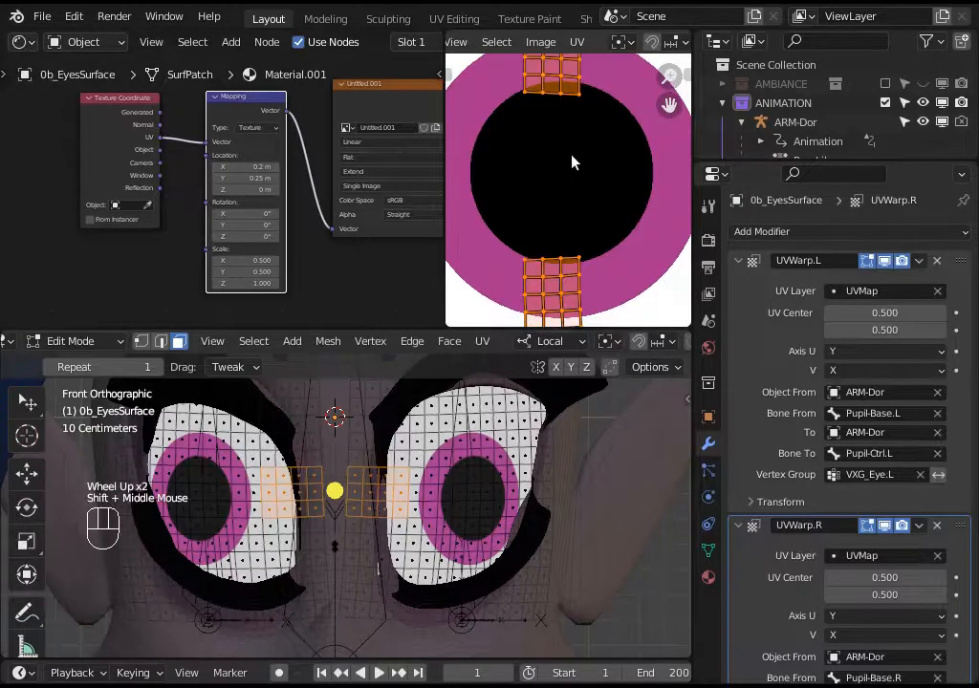
scroll(572, 162, down, 1)
scroll(412, 488, down, 3)
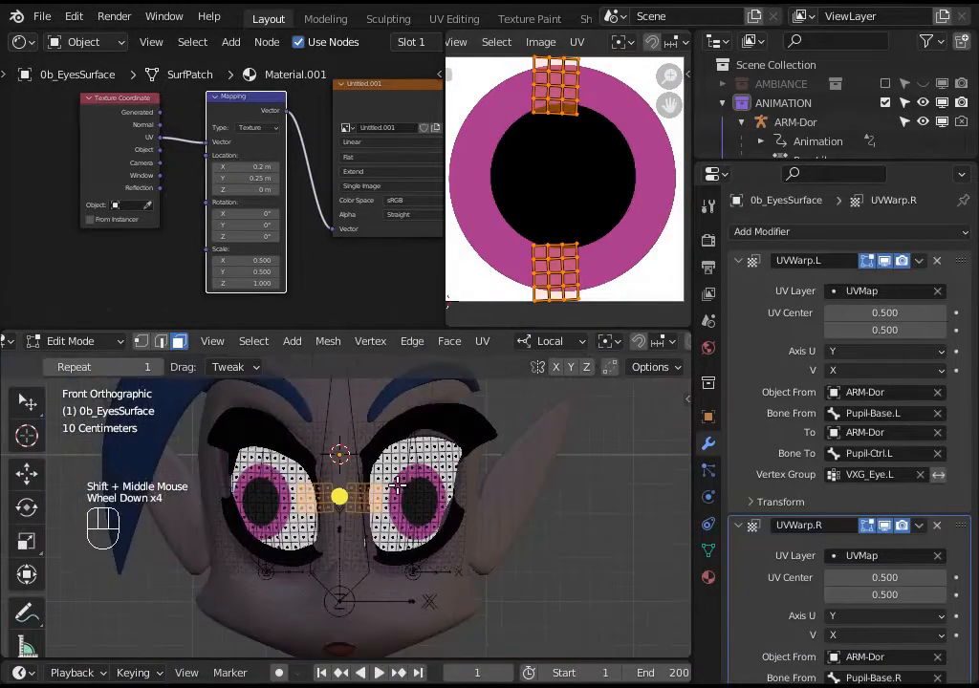
- Put the ARM-Dor armature into Pose Mode and test-move the CTRL_EyesTrack bone to check both pupils
scroll(398, 485, down, 3)
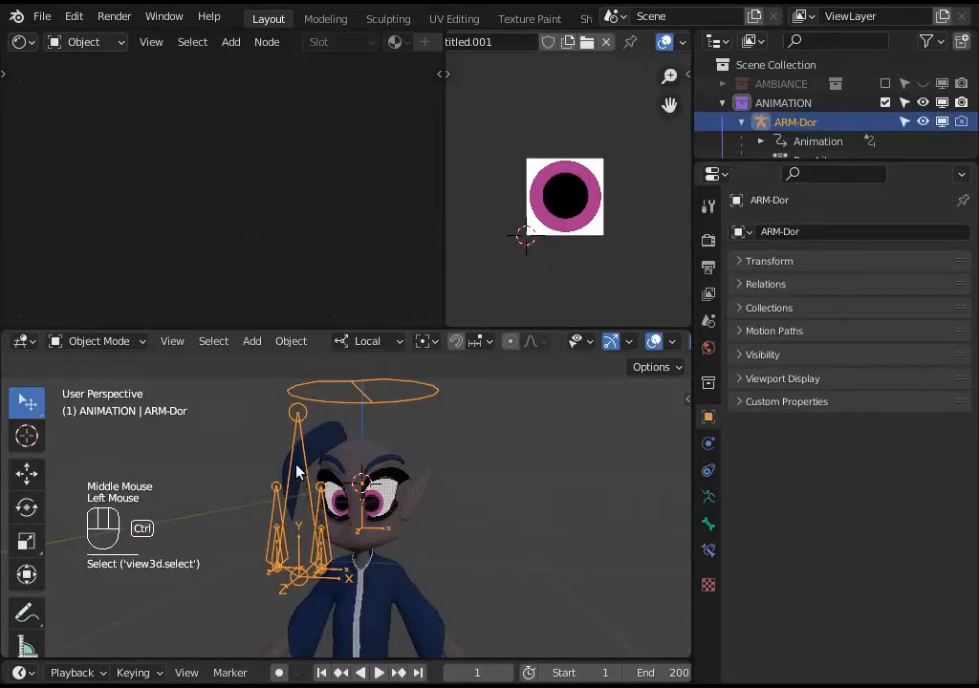
key(ctrl+Tab)
click(298, 459)
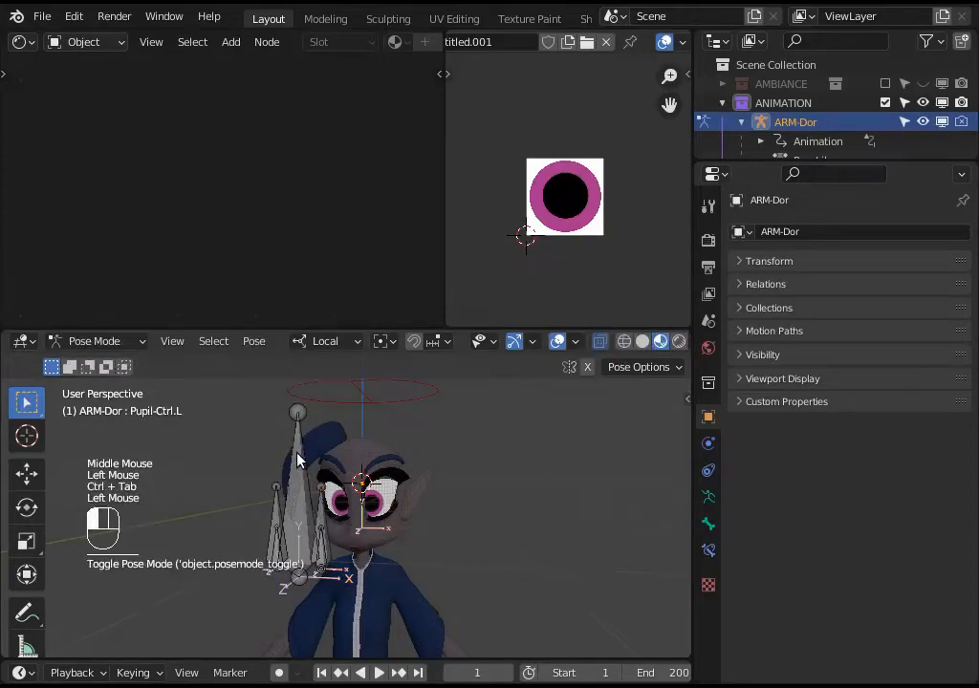
key(g)
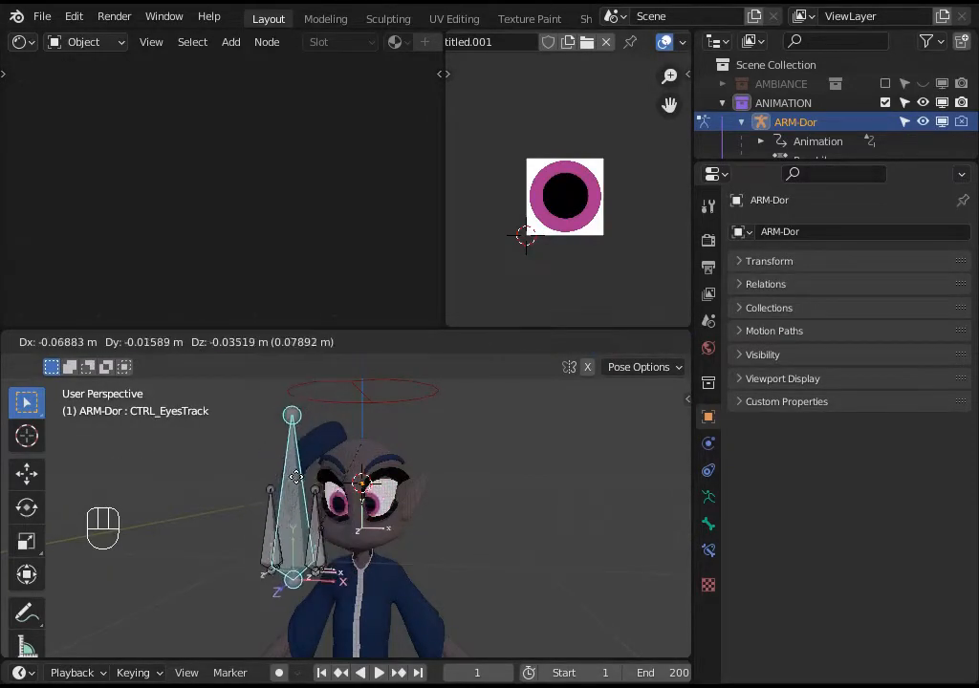
click(299, 470)
- Test-move the Pupil-Ctrl.L bone, and clear the pose transforms of all bones
click(340, 474)
key(g)
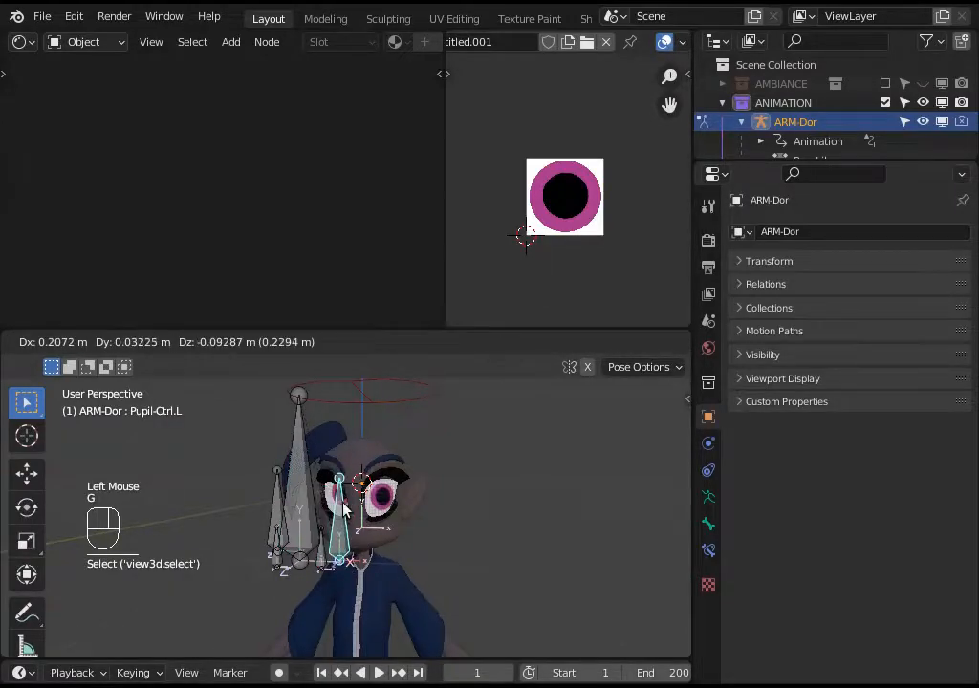
click(304, 490)
click(301, 489)
key(a)
key(alt+q)
key(alt+q)
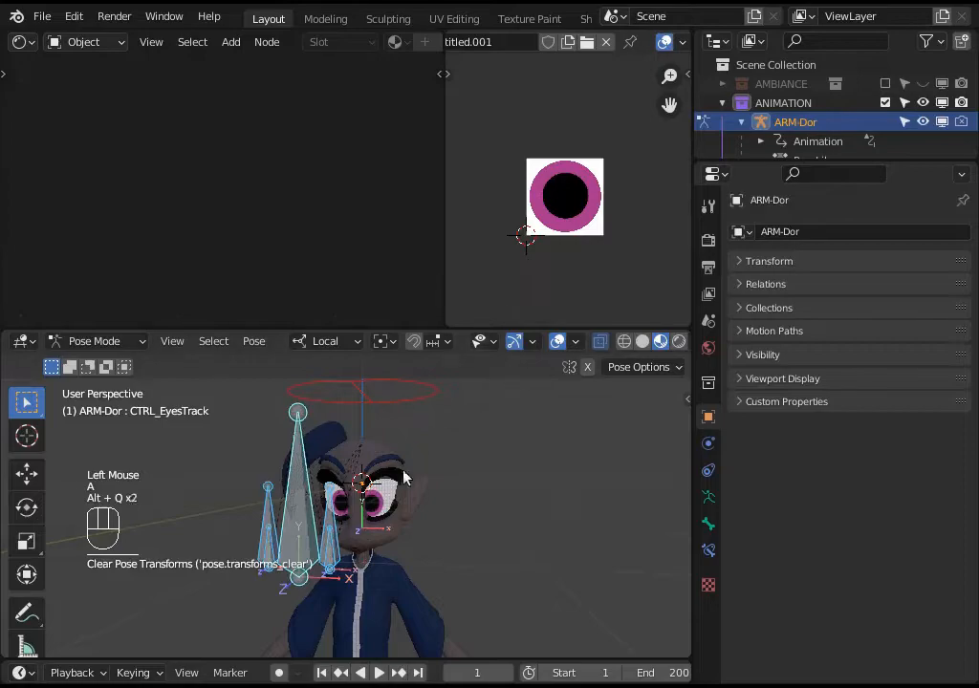
- In Edit Mode on 0b_EyesSurface, scale the whole UV layout up to more than twice its size, well beyond the pupil image
key(ctrl+Tab)
click(418, 508)
key(Tab)
key(a)
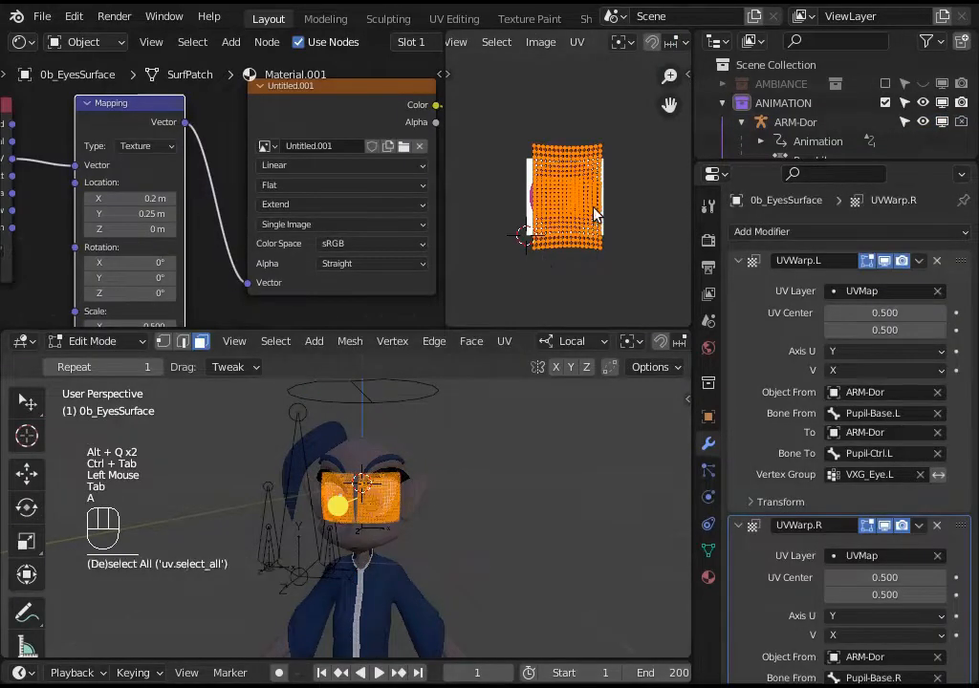
scroll(570, 221, up, 3)
scroll(567, 220, down, 2)
key(s)
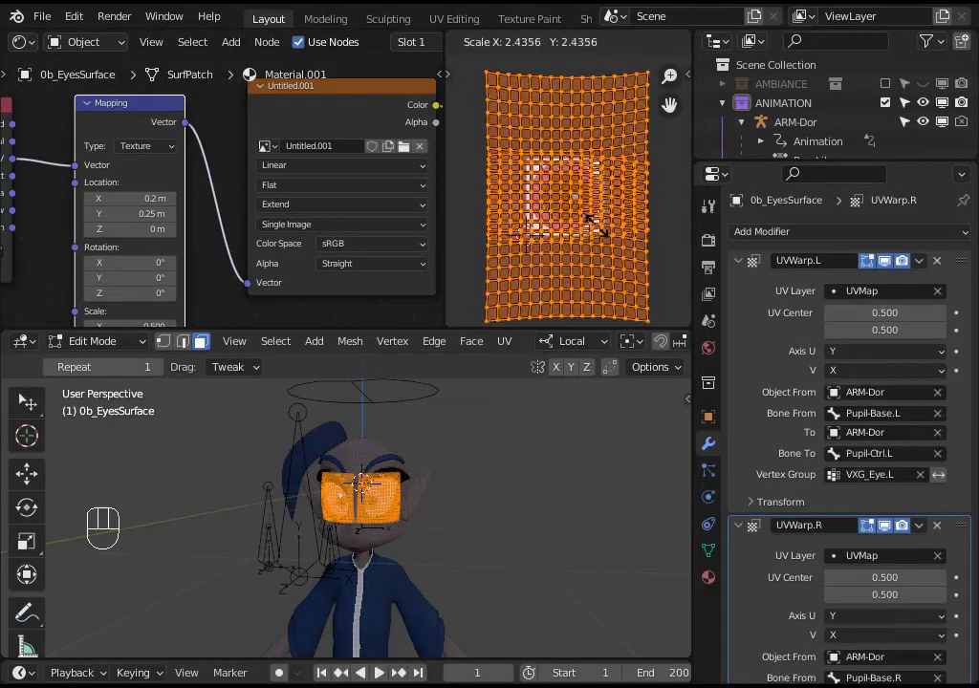
click(599, 232)
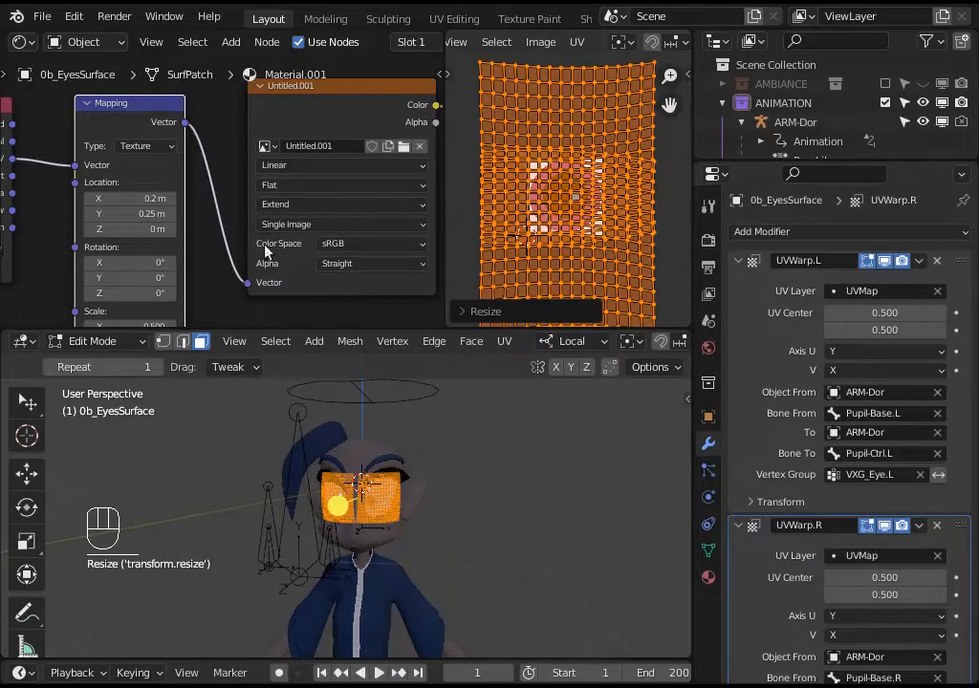
key(s)
click(579, 233)
- Test-move the Pupil-Ctrl.L bone of ARM-Dor in Pose Mode to check how the pupil reacts to the enlarged UVs
scroll(368, 503, up, 1)
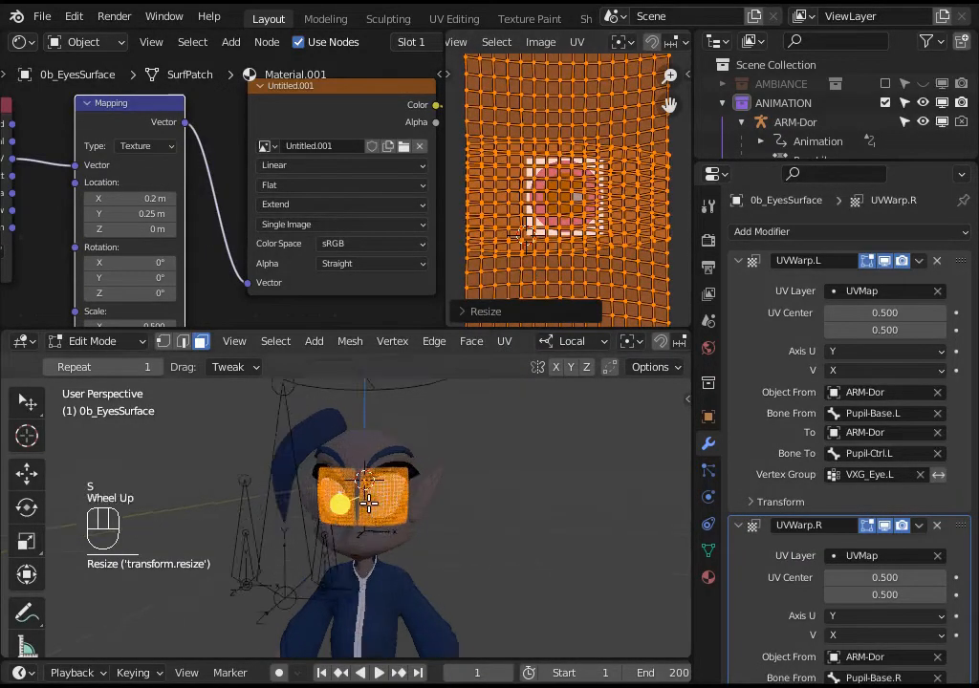
key(ctrl+Tab)
key(ctrl+Tab)
click(324, 535)
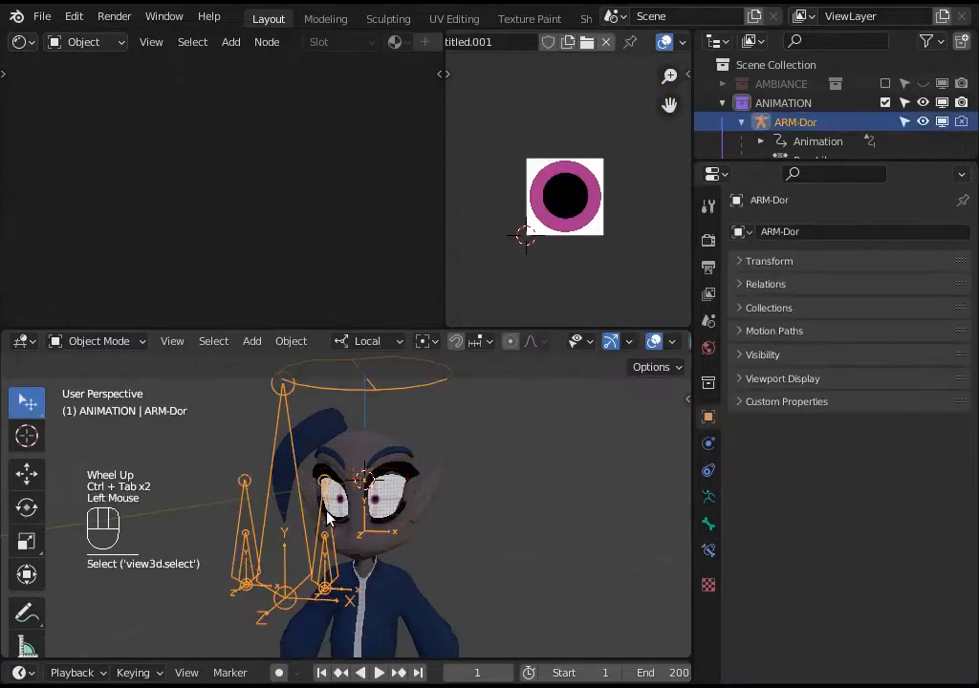
key(ctrl+Tab)
click(327, 521)
key(g)
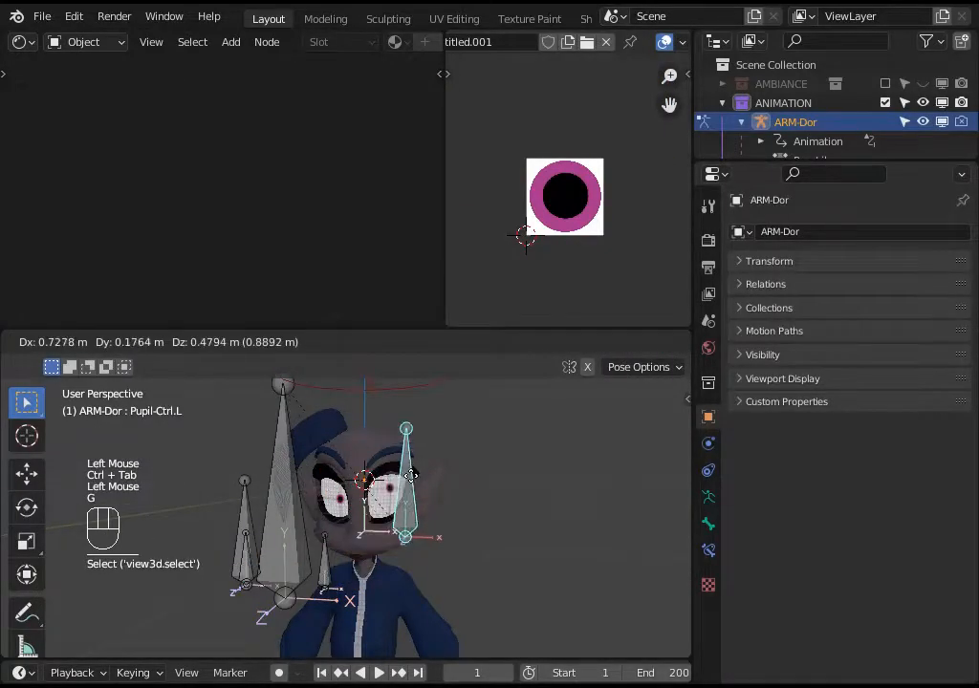
scroll(388, 537, up, 4)
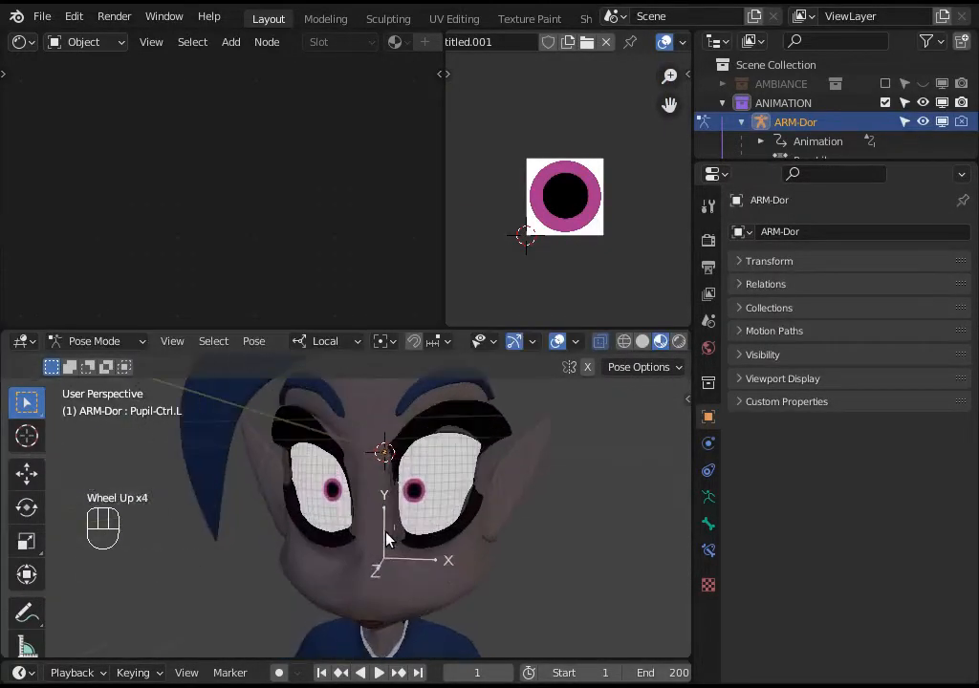
key(g)
click(464, 446)
scroll(464, 445, down, 1)
key(g)
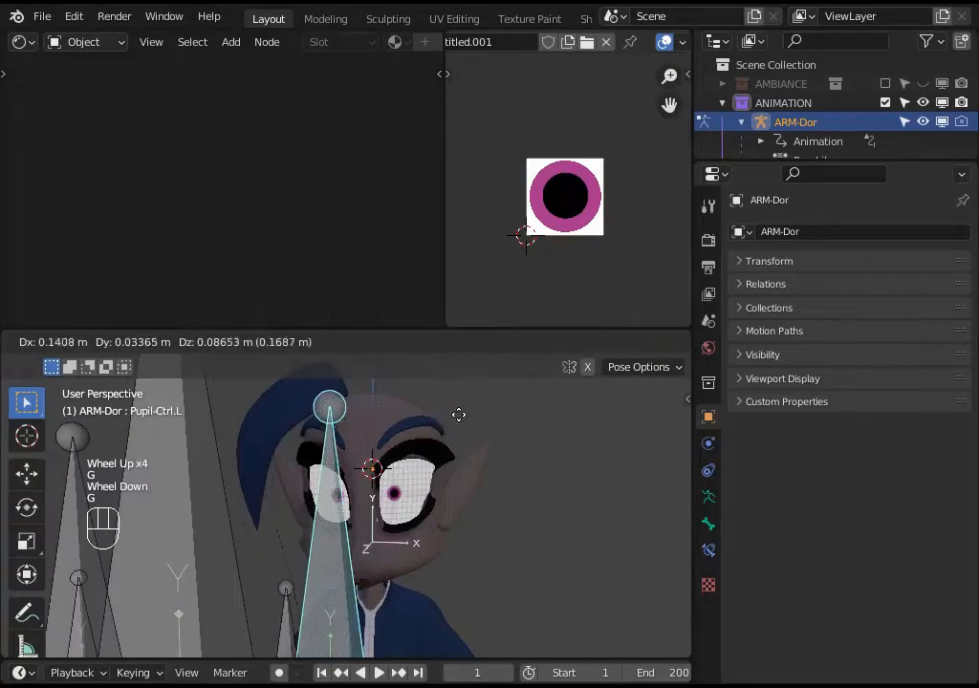
click(459, 415)
- Select 0b_EyesSurface in Object Mode and raise the Mapping node's X and Y scale to 1.000
scroll(417, 452, down, 2)
key(ctrl+Tab)
click(354, 502)
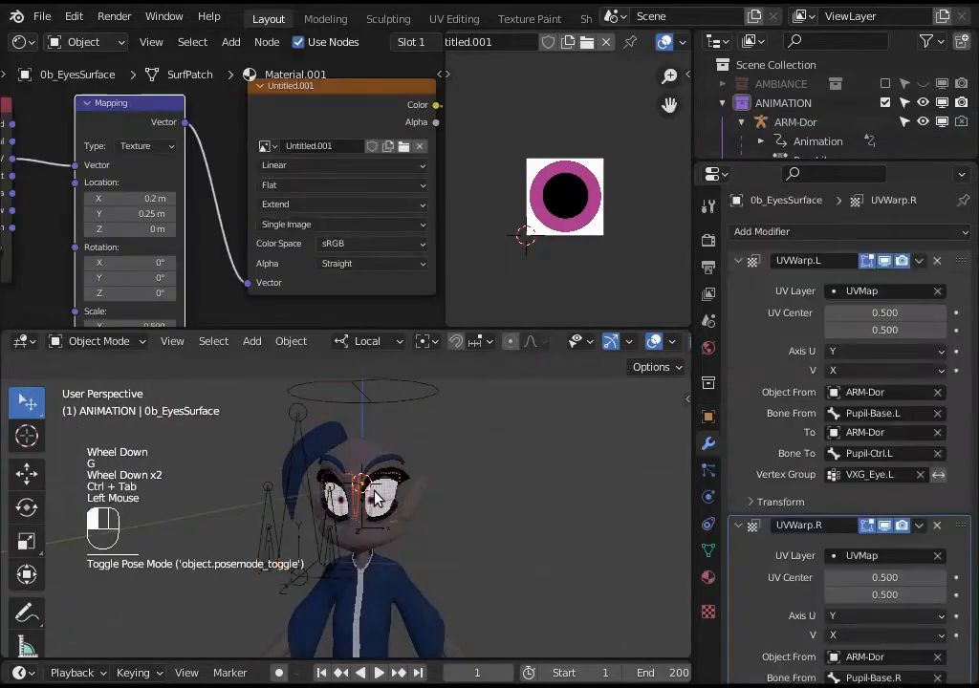
shift+middle_drag(197, 229, 212, 182)
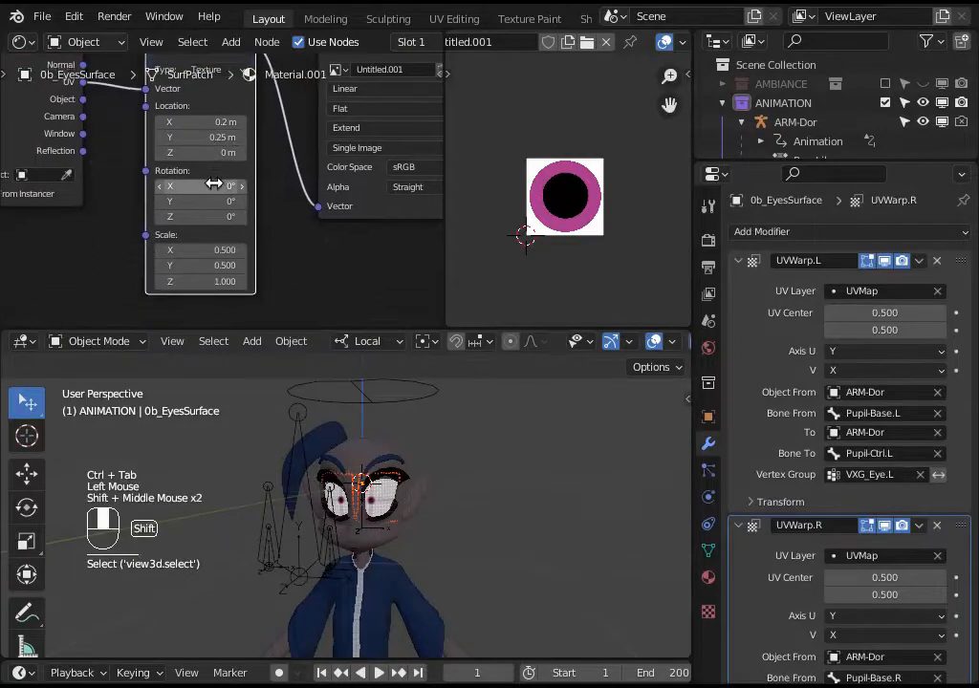
click(242, 250)
click(242, 251)
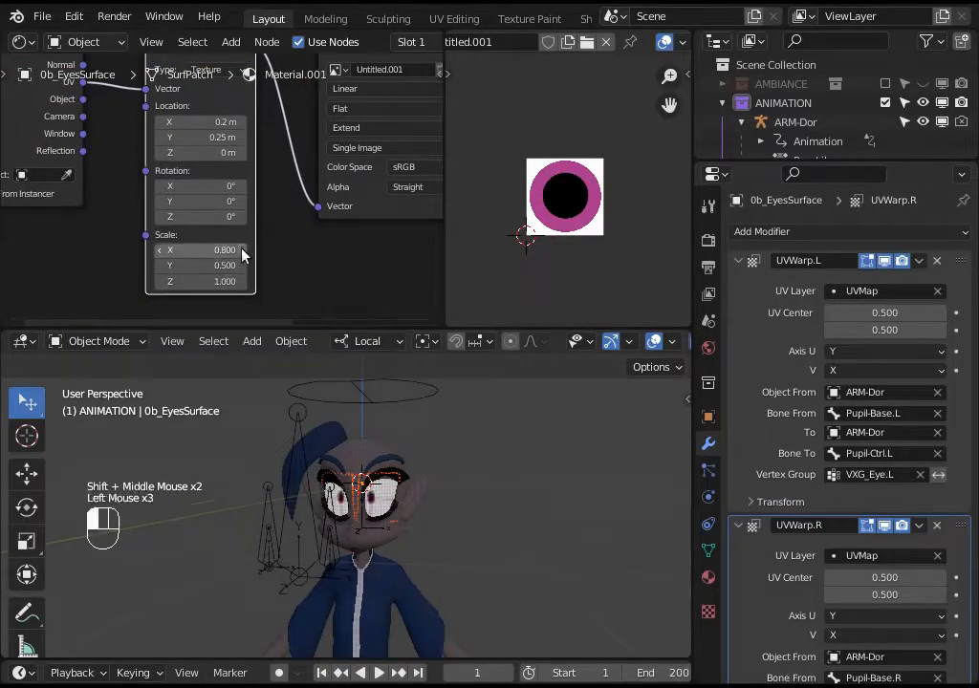
click(241, 250)
click(242, 251)
click(242, 251)
click(242, 265)
click(241, 265)
click(242, 266)
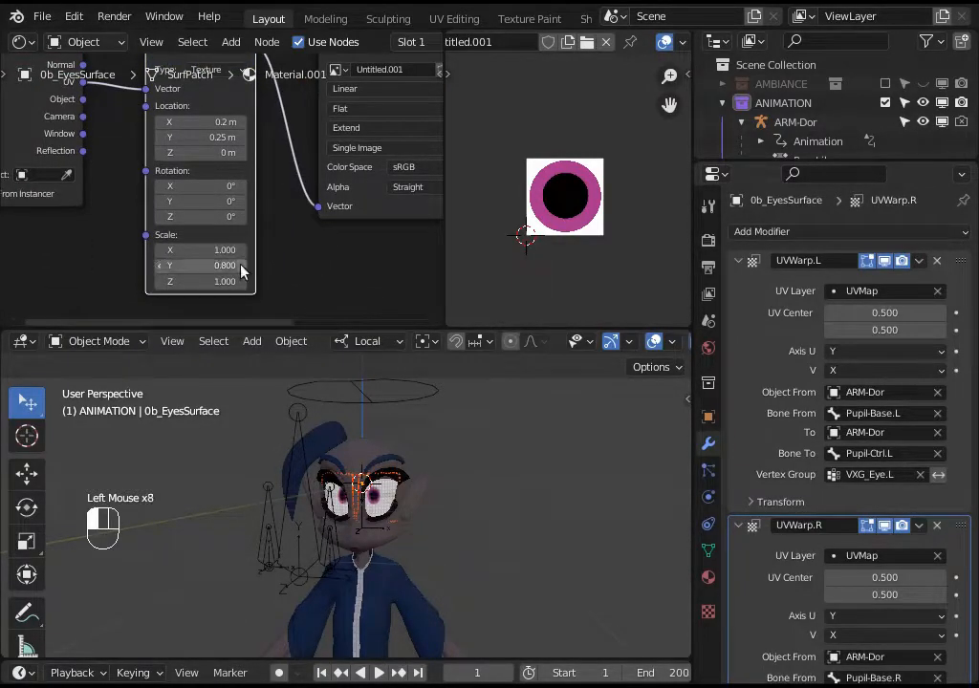
scroll(354, 476, up, 5)
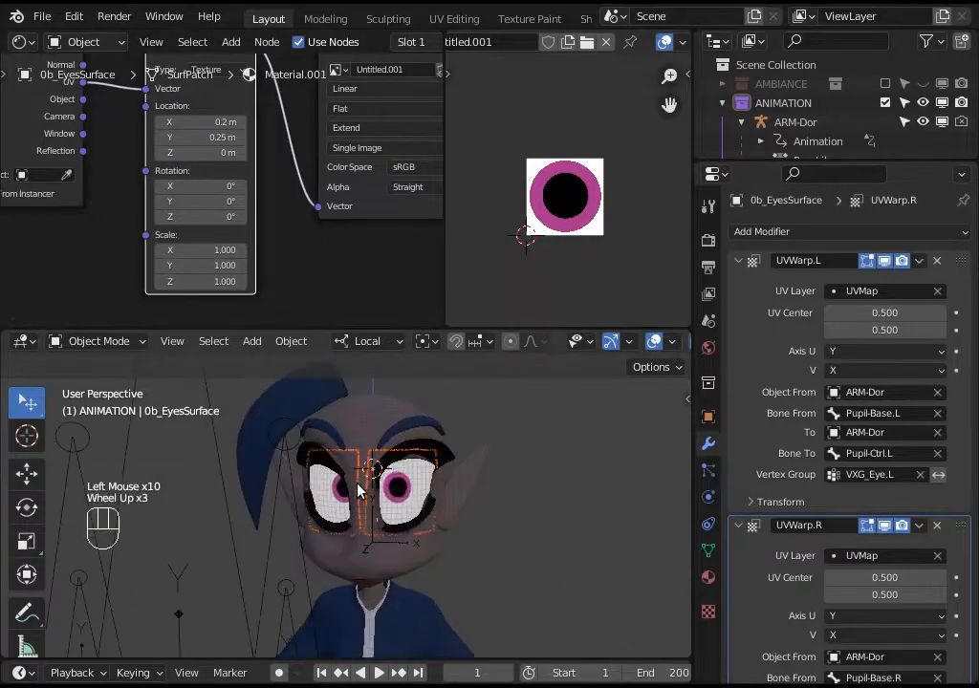
- Raise the Mapping node's X and Y scale to 1.400 to enlarge the pupils
click(241, 251)
click(242, 250)
click(241, 251)
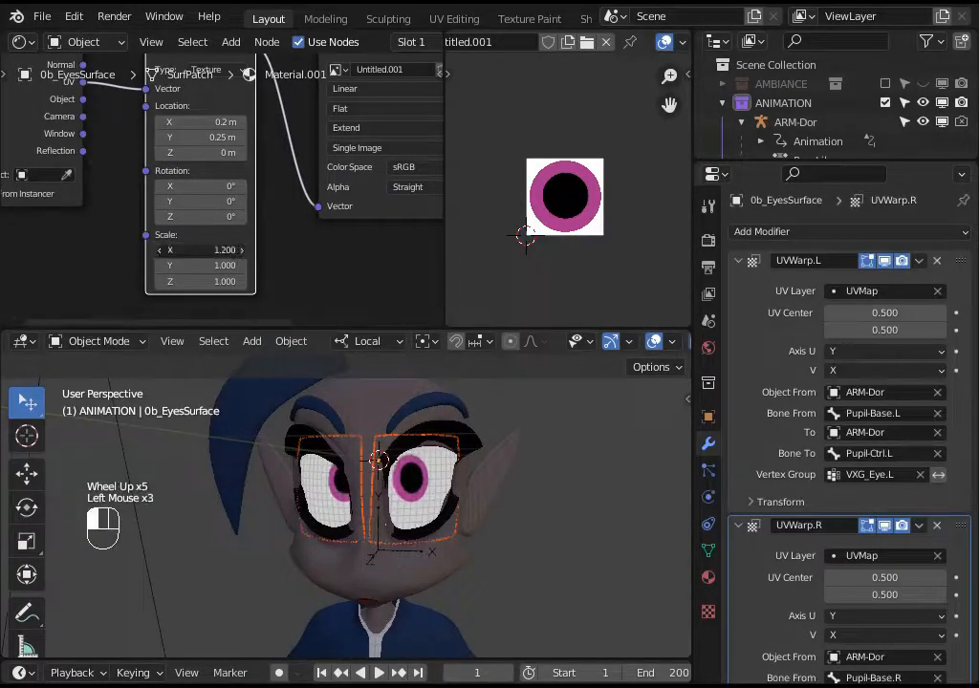
click(242, 251)
click(245, 257)
click(244, 266)
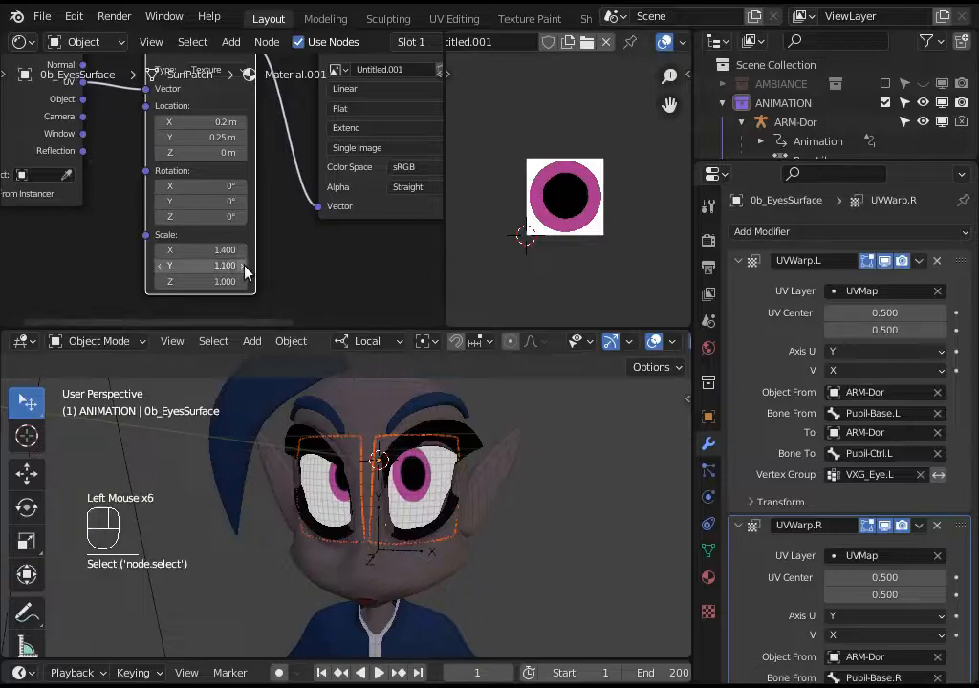
click(243, 266)
click(244, 265)
click(244, 266)
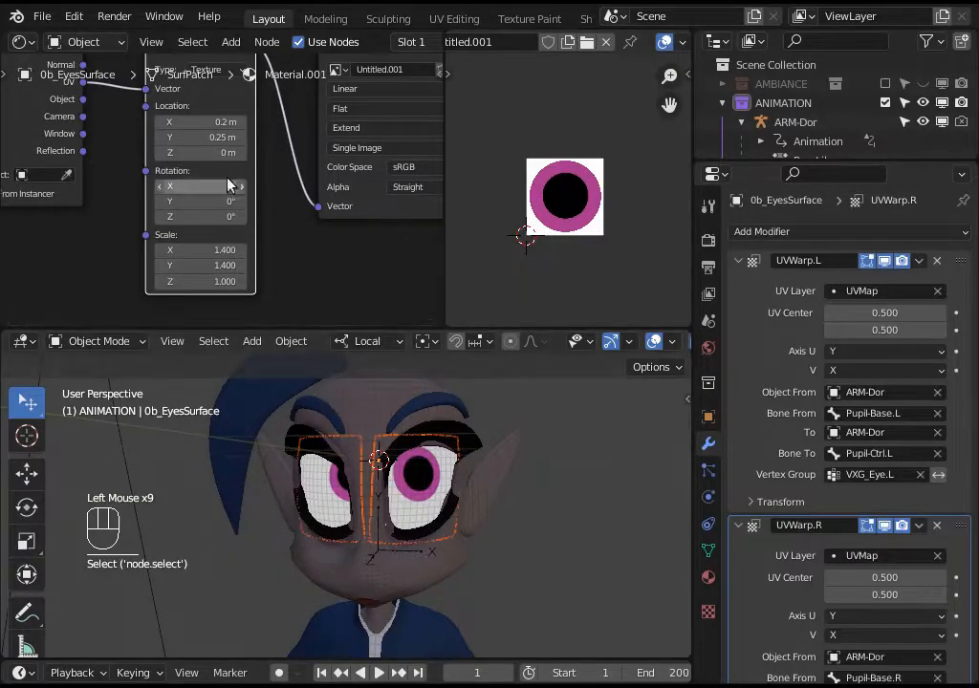
- Reset the Mapping node's location to 0 m, trying an X location of -0.3 m before resetting it again
key(BackSpace)
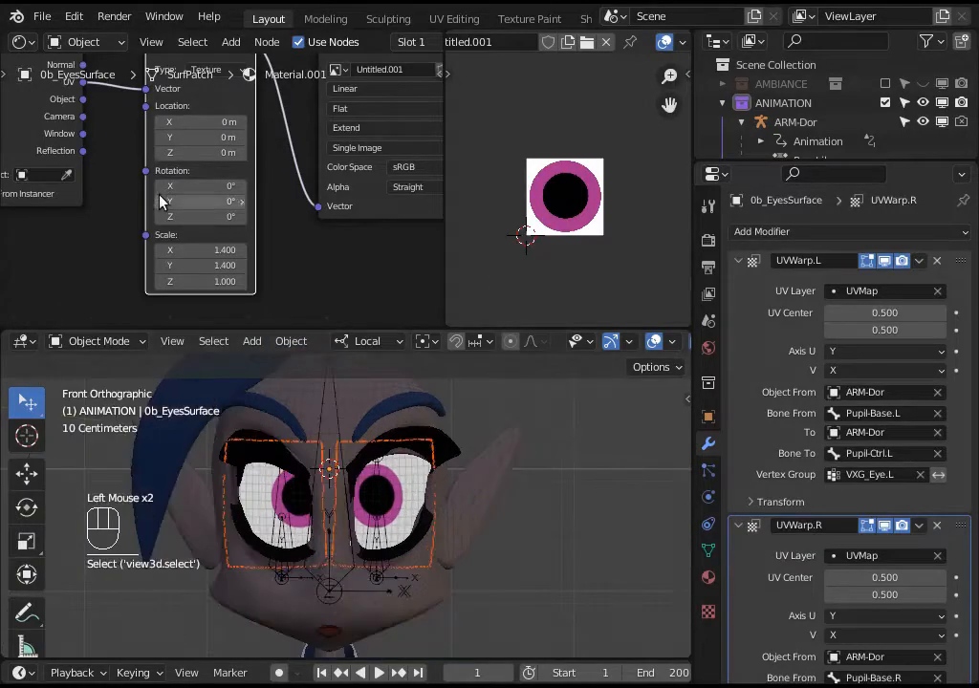
click(161, 123)
click(160, 123)
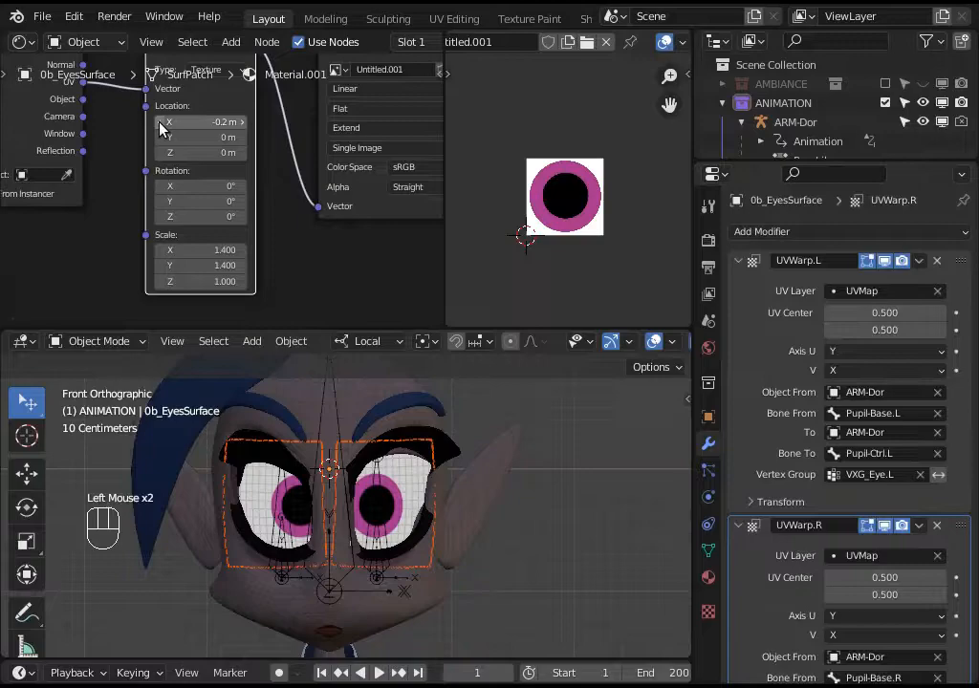
click(161, 124)
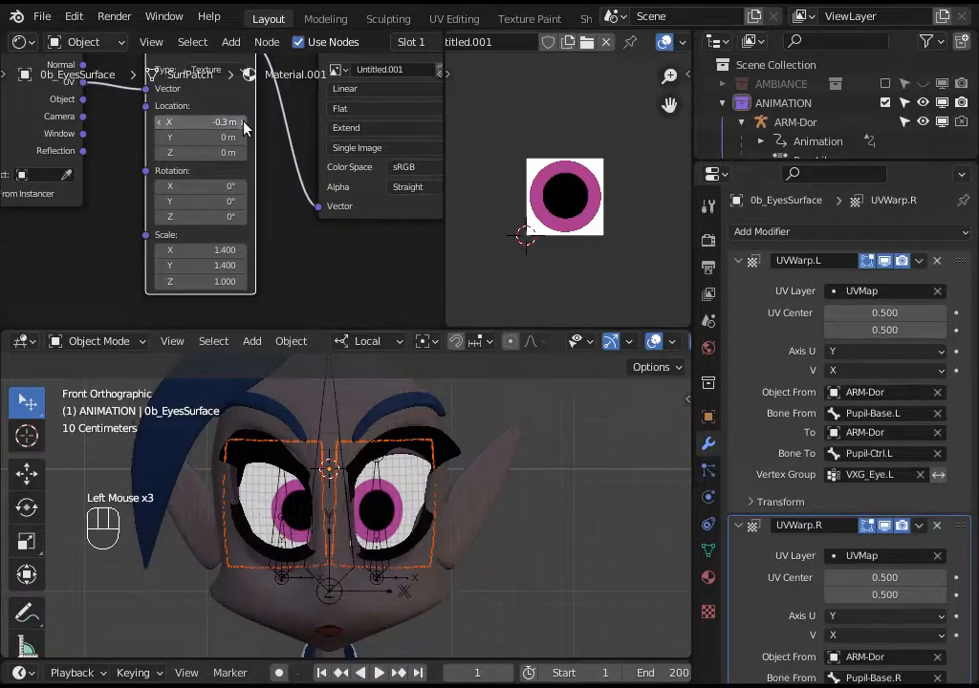
key(BackSpace)
- Set the Mapping node's Y location to -0.22 m to shift the pupils
click(158, 137)
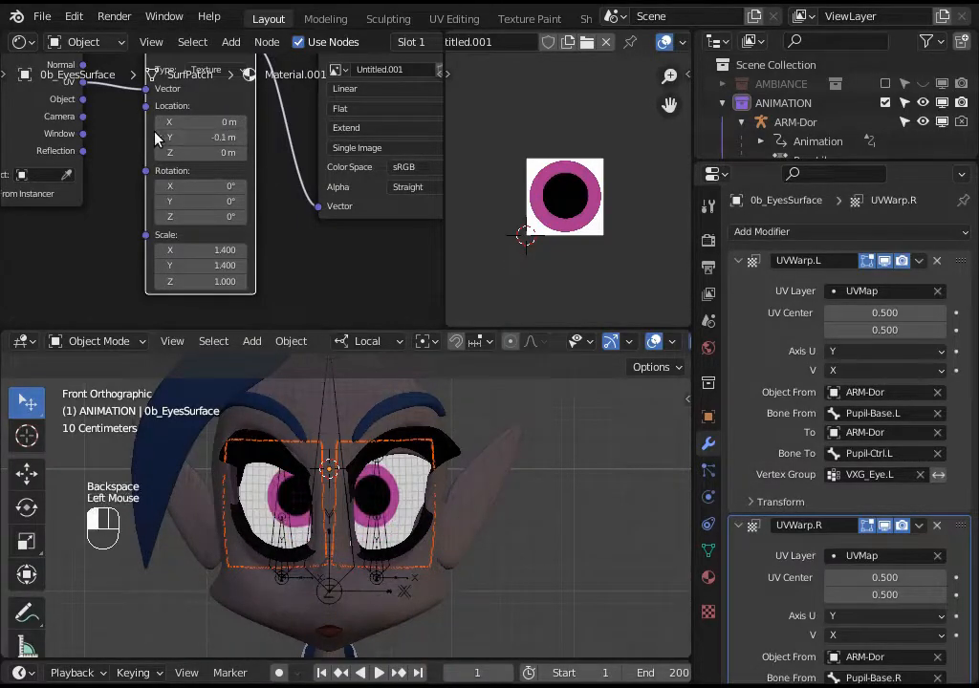
click(158, 137)
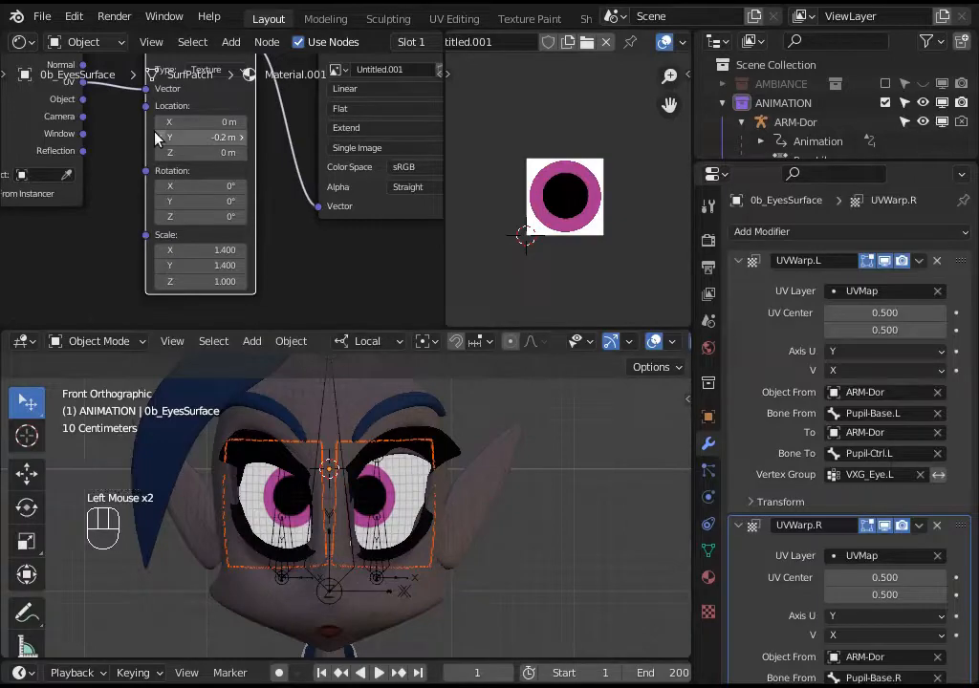
click(245, 138)
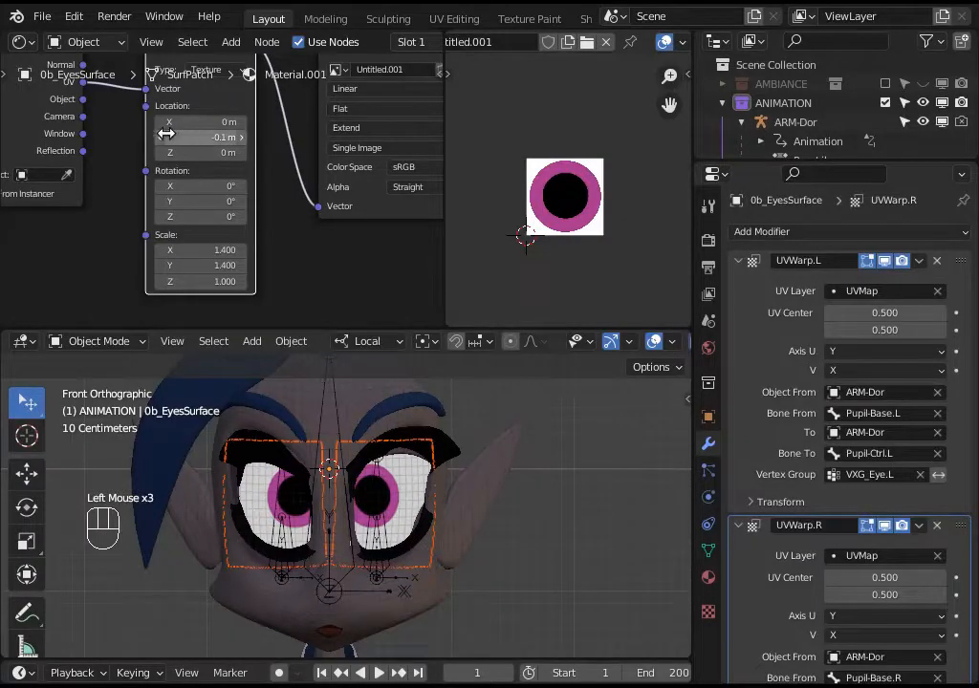
click(160, 137)
click(224, 137)
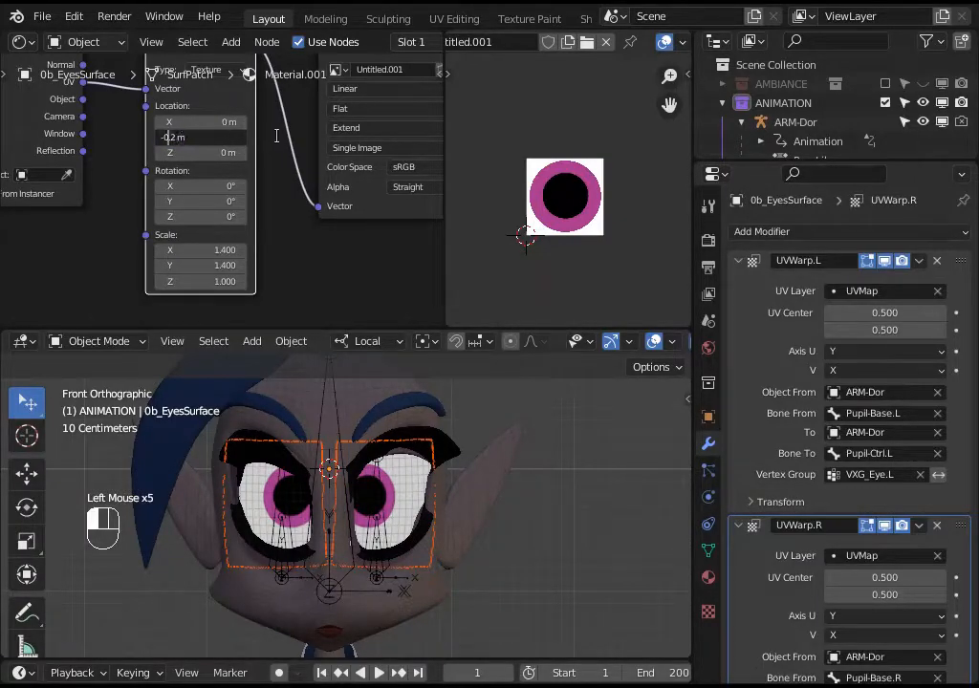
text(2)
key(Return)
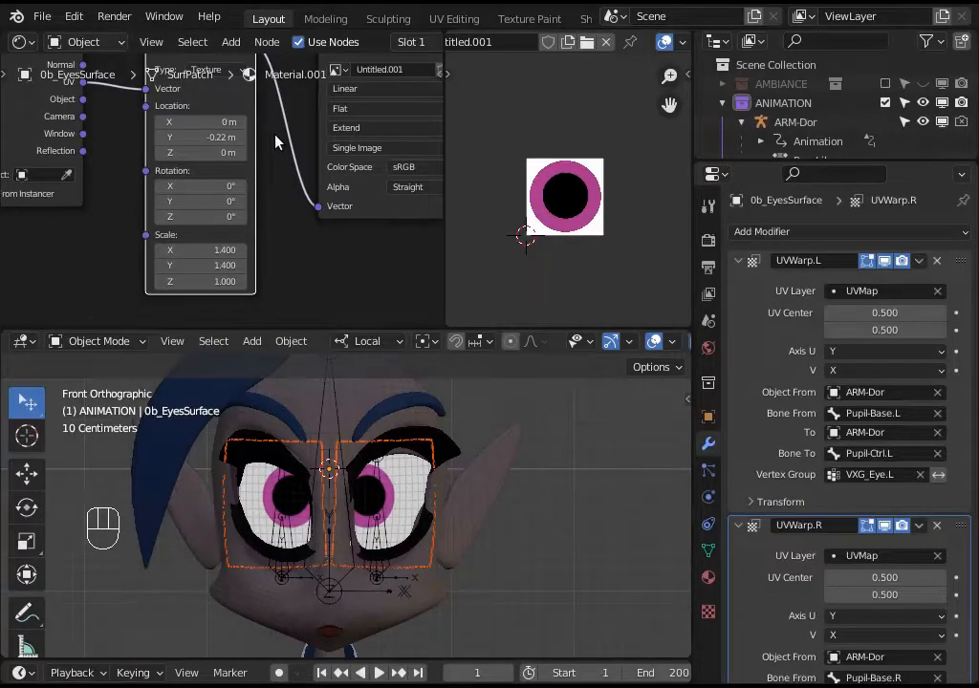
- Select the faces between the two pupils in Edit Mode to examine where their UVs fall on the pupil texture, and return to Object Mode
scroll(319, 452, up, 3)
key(Tab)
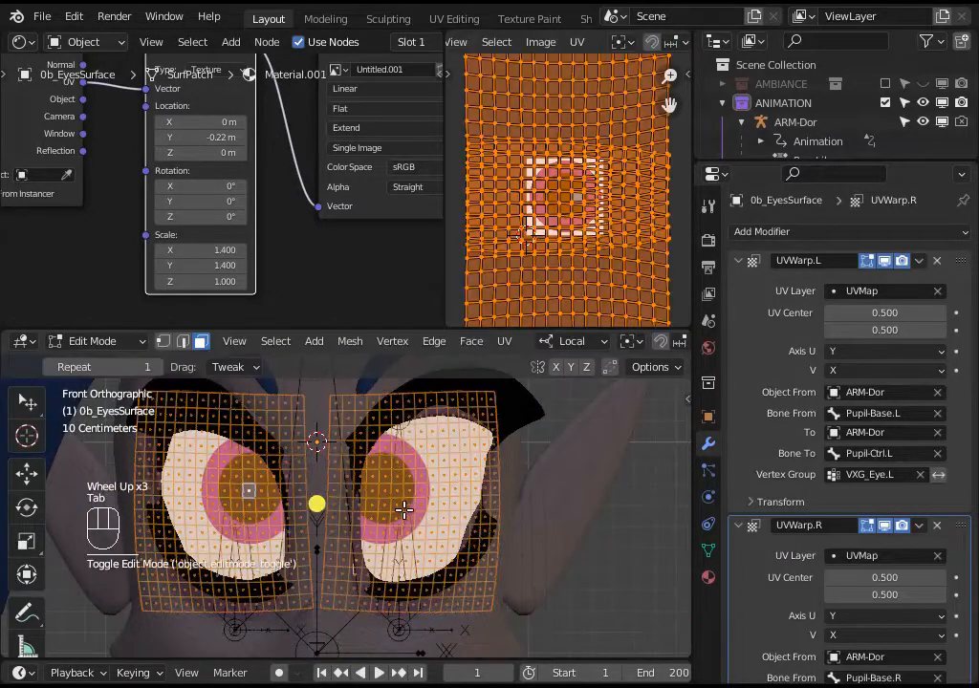
key(alt+a)
key(b)
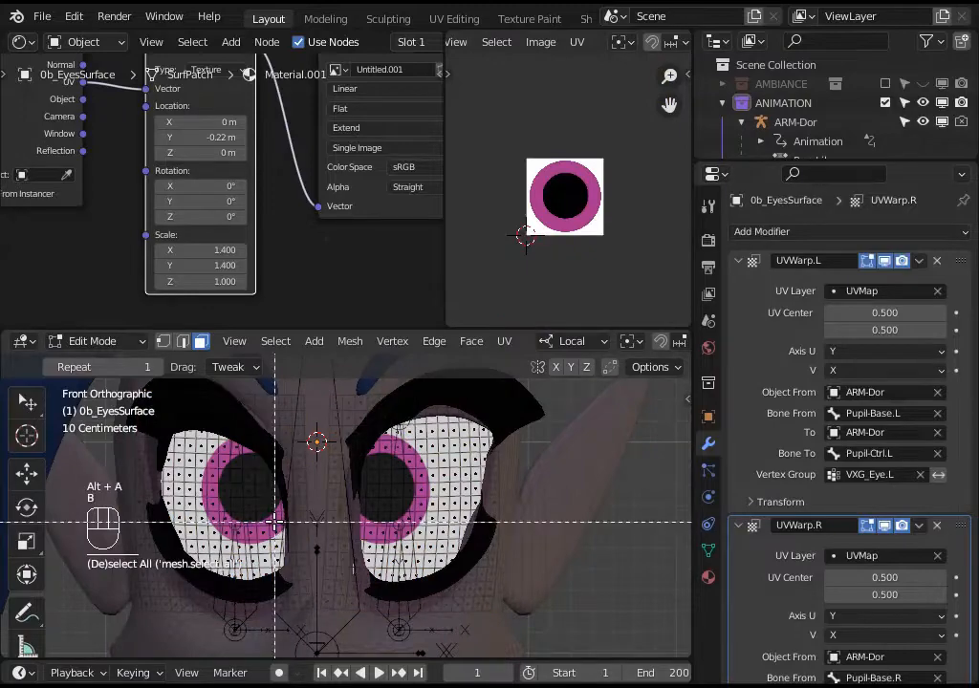
drag(361, 516, 356, 524)
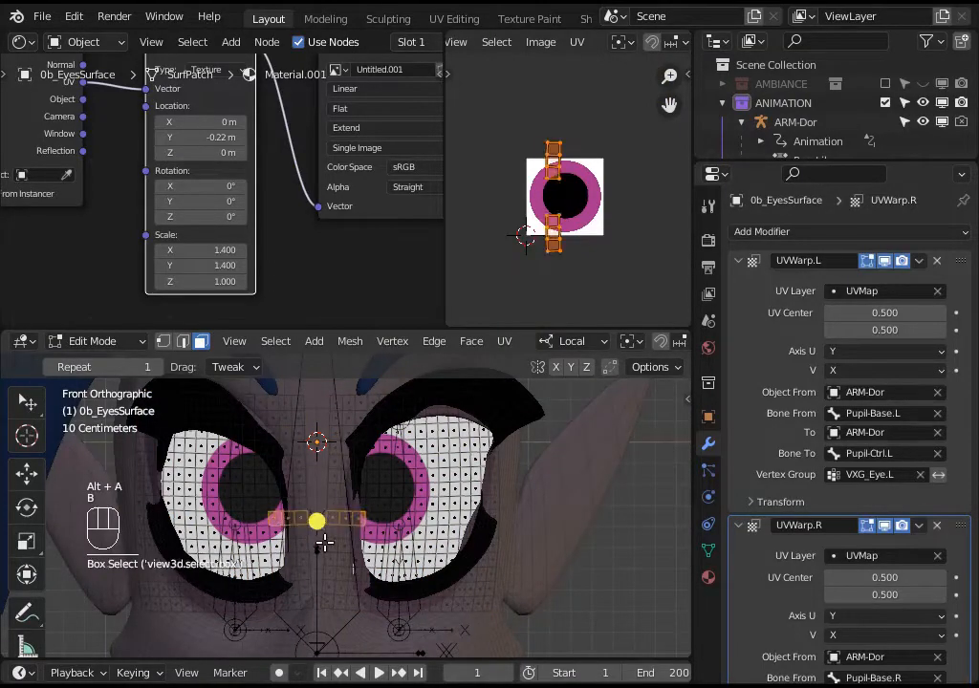
scroll(329, 541, down, 1)
scroll(329, 541, up, 3)
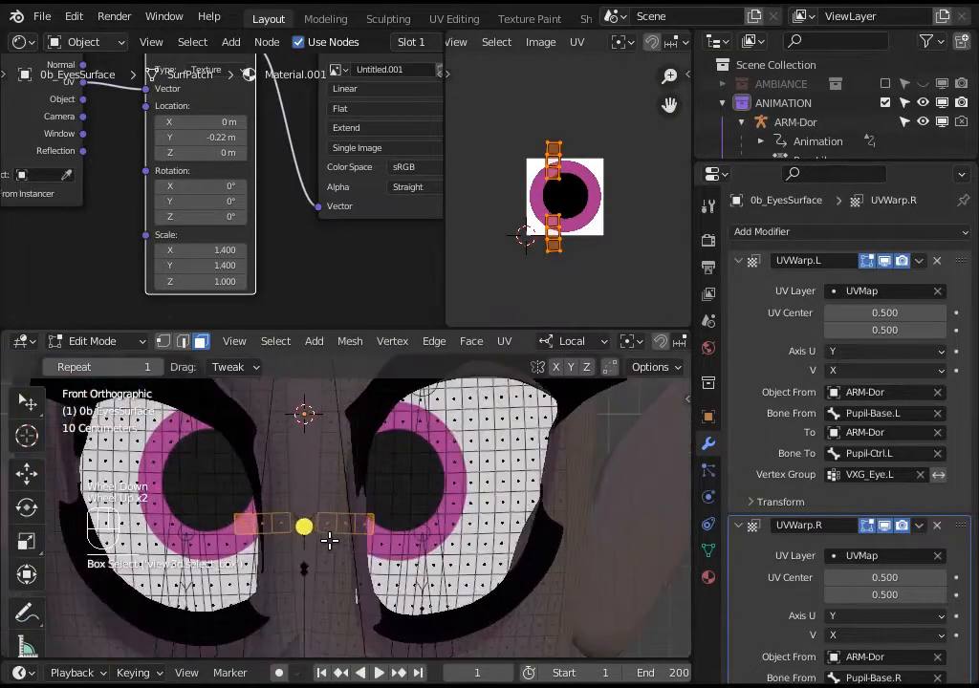
shift+middle_drag(312, 544, 354, 551)
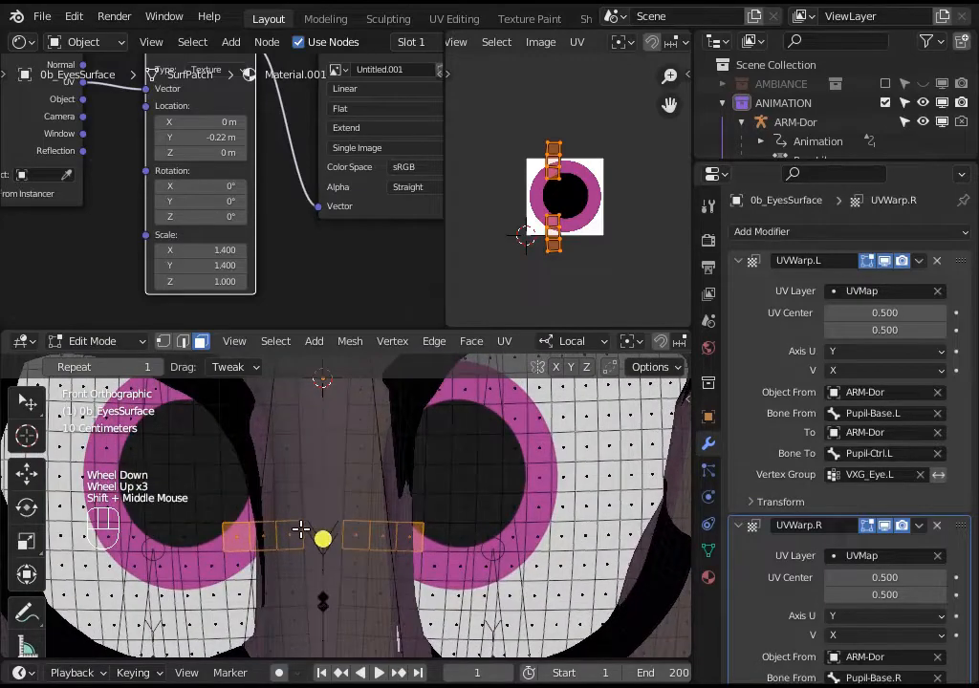
scroll(302, 529, down, 5)
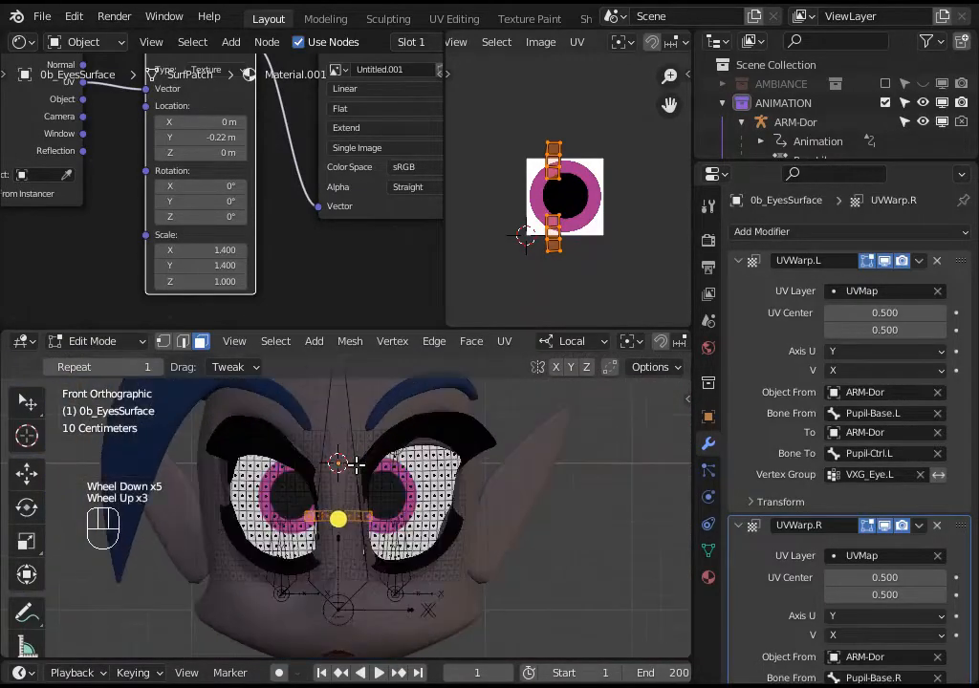
scroll(355, 465, up, 2)
scroll(356, 457, down, 2)
key(ctrl+Tab)
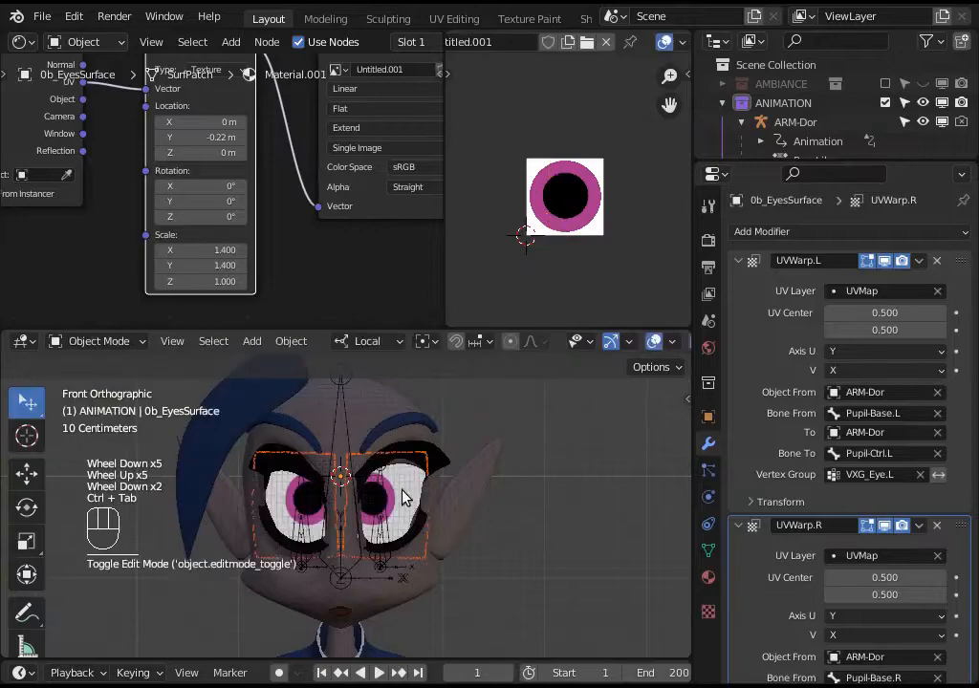
- Select the whole eye mesh in Edit Mode and box-select its UVs to examine how the layout covers the pupil texture
key(Tab)
key(a)
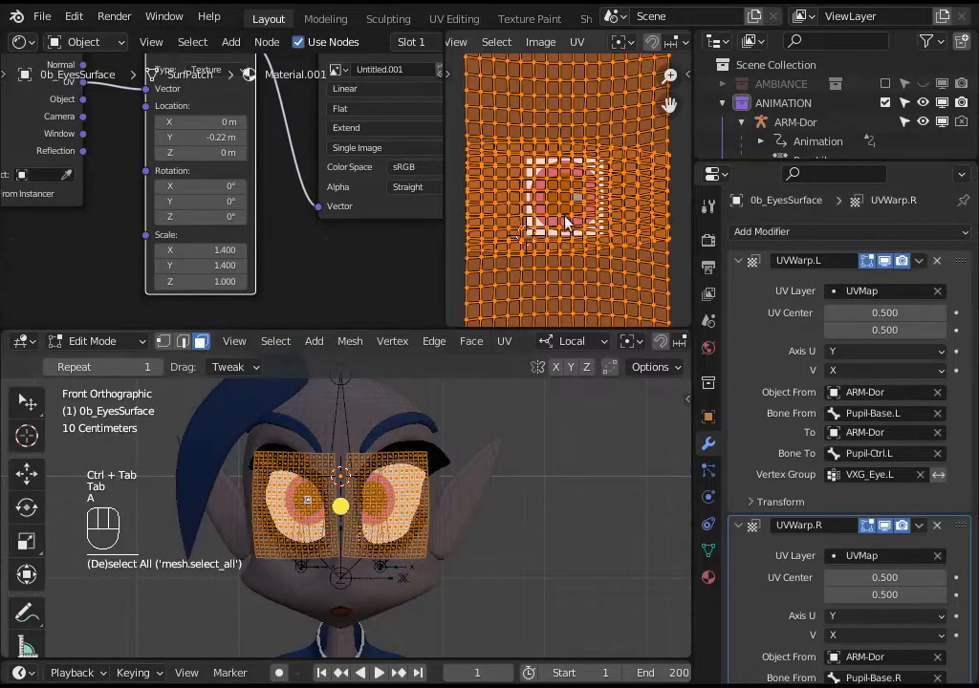
scroll(566, 221, down, 2)
scroll(536, 240, up, 2)
scroll(485, 279, down, 2)
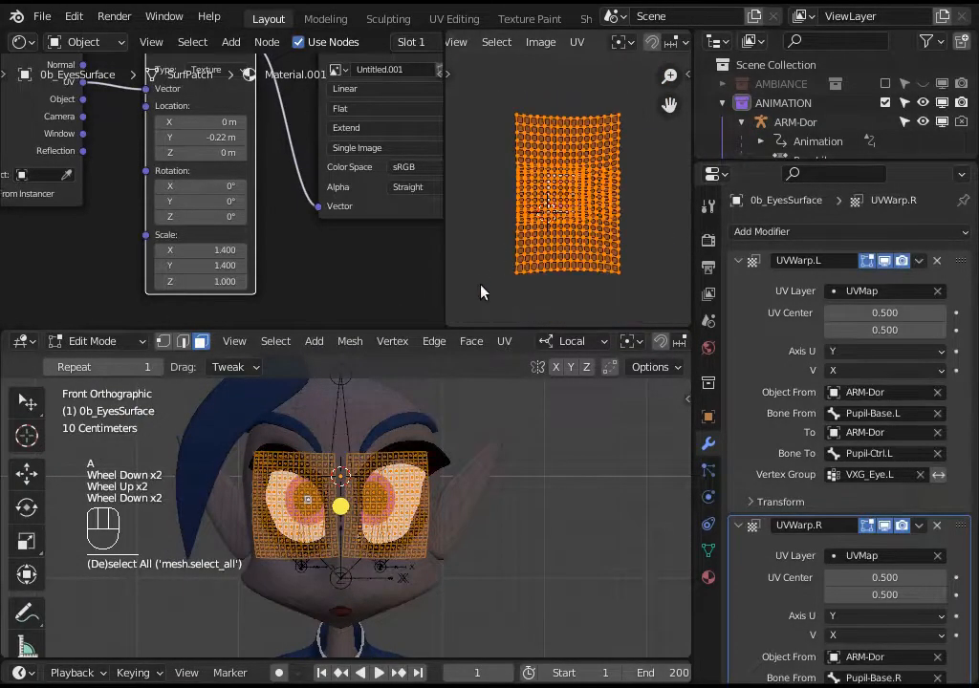
key(b)
mouse_move(485, 302)
mouse_down()
mouse_move(631, 121)
mouse_move(630, 107)
mouse_up()
key(alt+a)
key(b)
drag(501, 267, 626, 129)
scroll(579, 210, up, 2)
scroll(564, 211, down, 1)
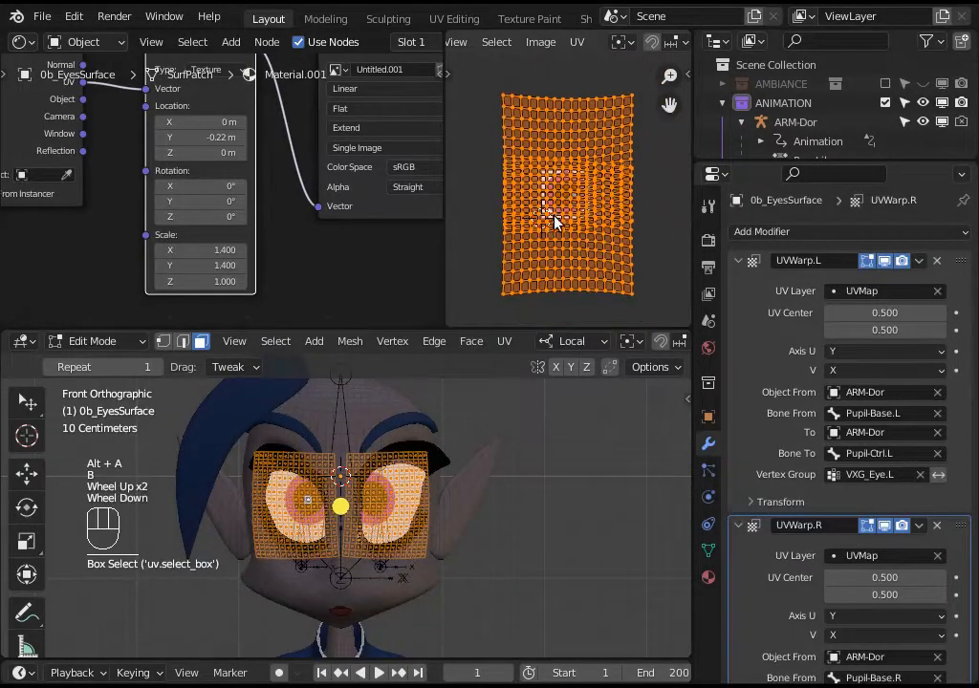
key(b)
drag(487, 320, 631, 87)
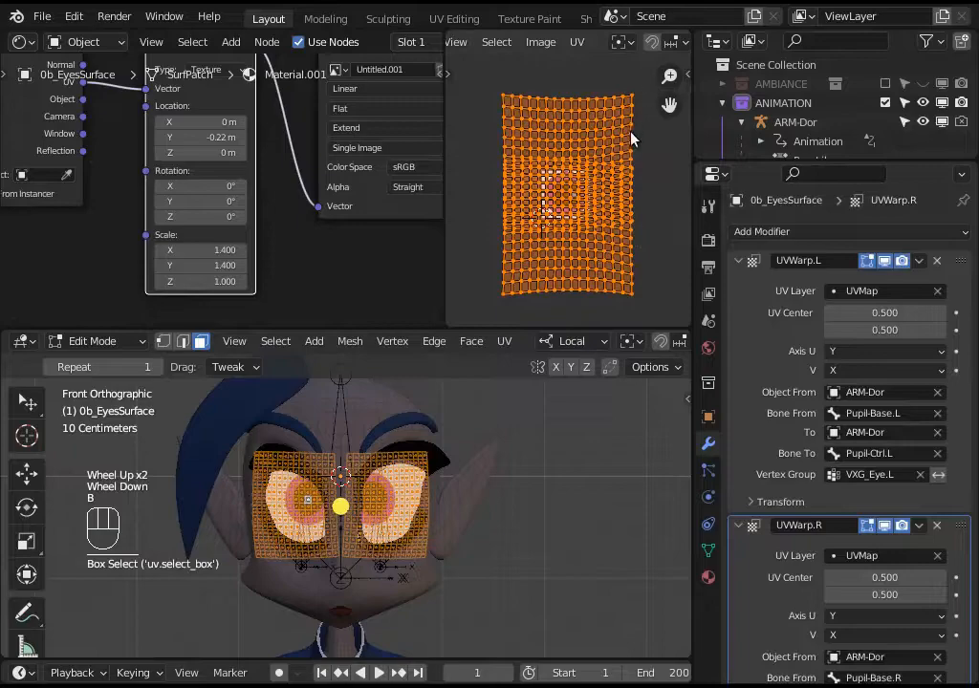
key(alt+a)
key(b)
drag(492, 81, 658, 319)
scroll(611, 244, up, 2)
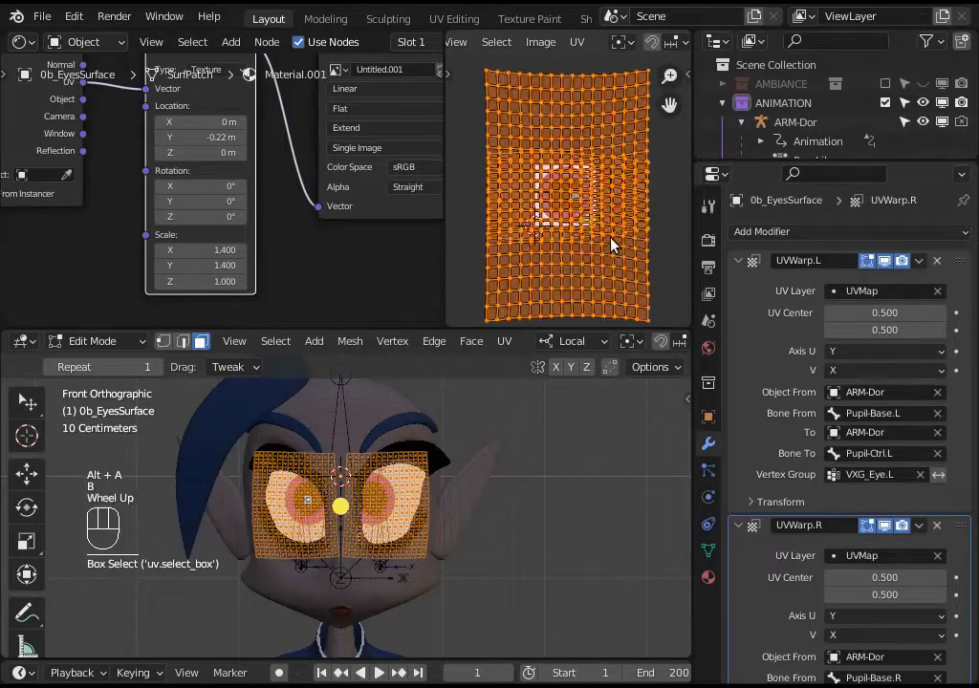
scroll(612, 245, down, 2)
- Test-move the CTRL_EyesTrack bone of ARM-Dor in Pose Mode to check how both pupils follow
key(g)
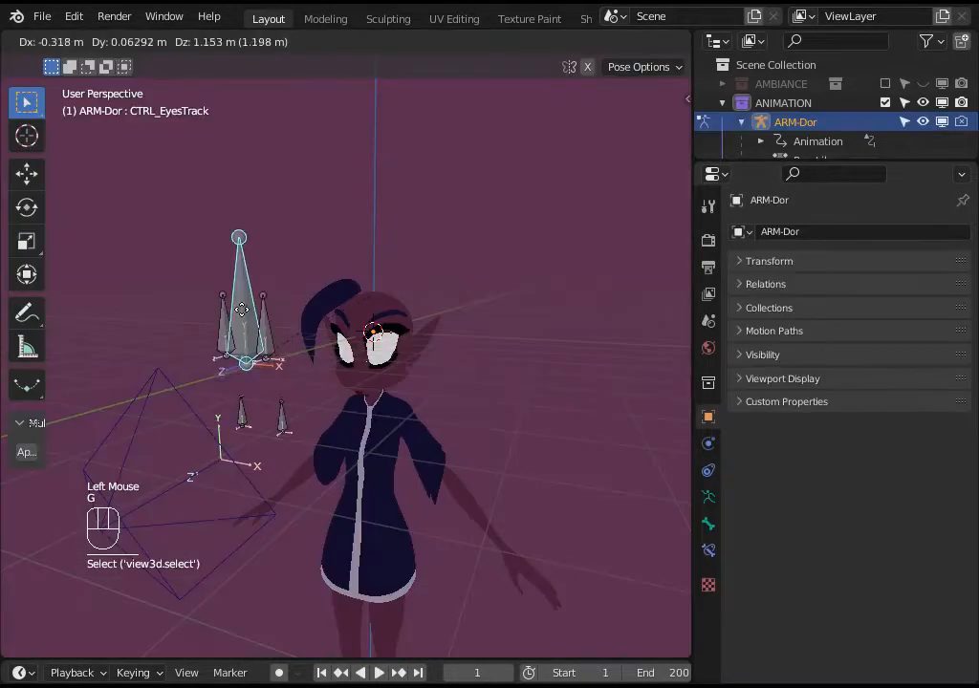
click(253, 403)
scroll(253, 402, up, 2)
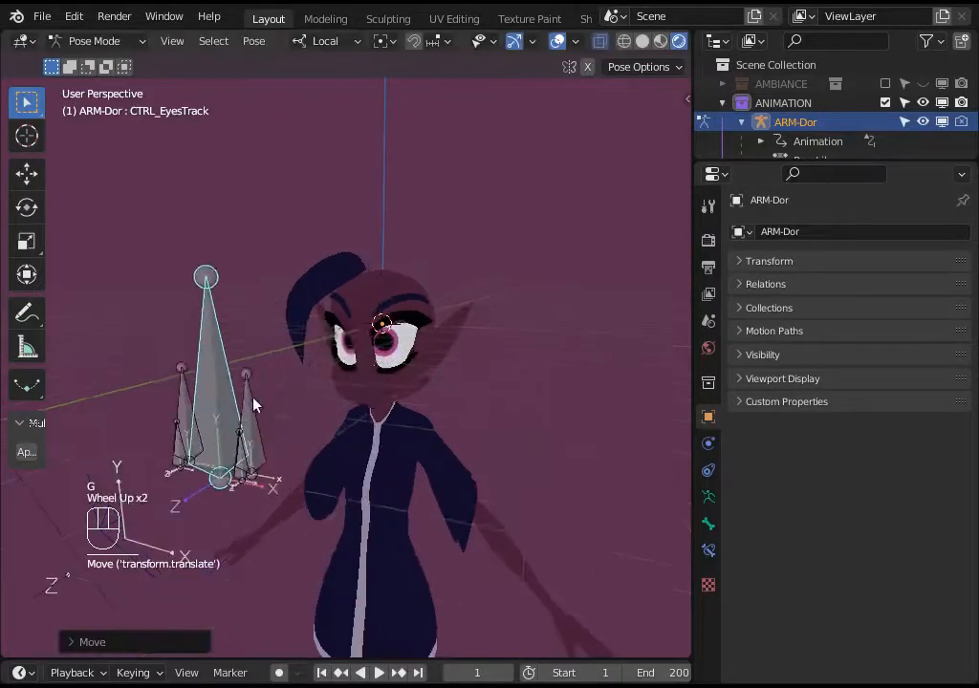
- Test-move the Pupil-Ctrl.R and Pupil-Ctrl.L bones individually to check each pupil's response
middle_drag(253, 403, 296, 406)
click(229, 387)
key(g)
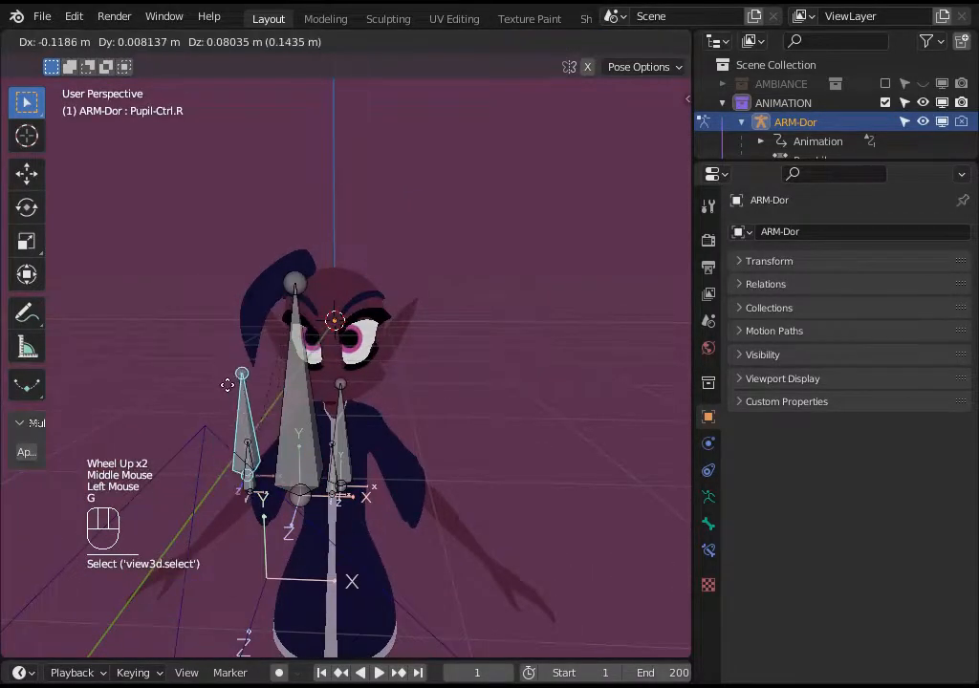
click(220, 378)
click(339, 387)
key(g)
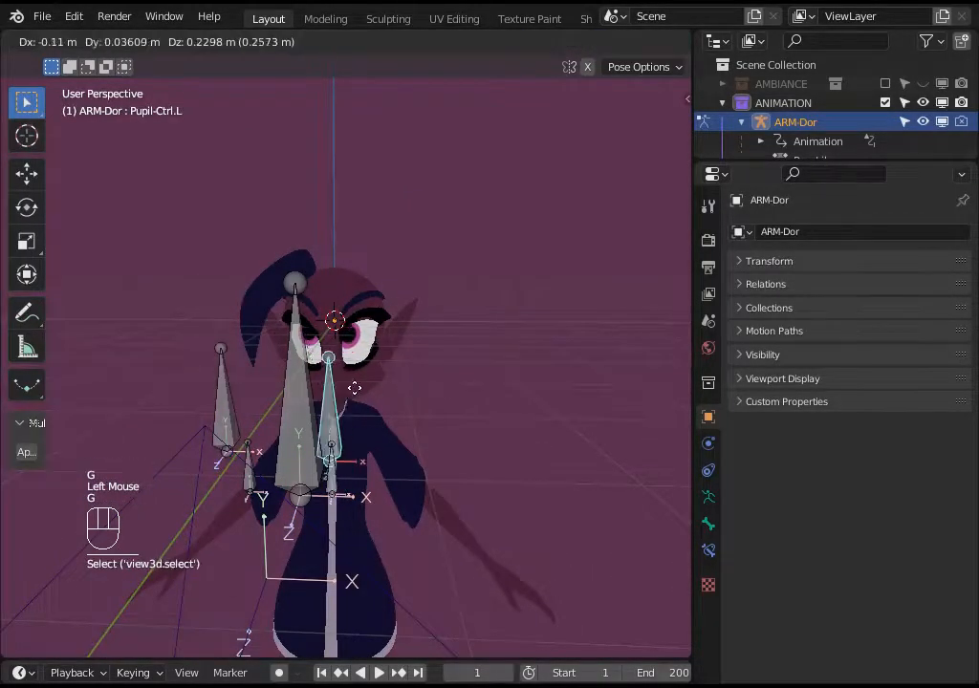
click(344, 388)
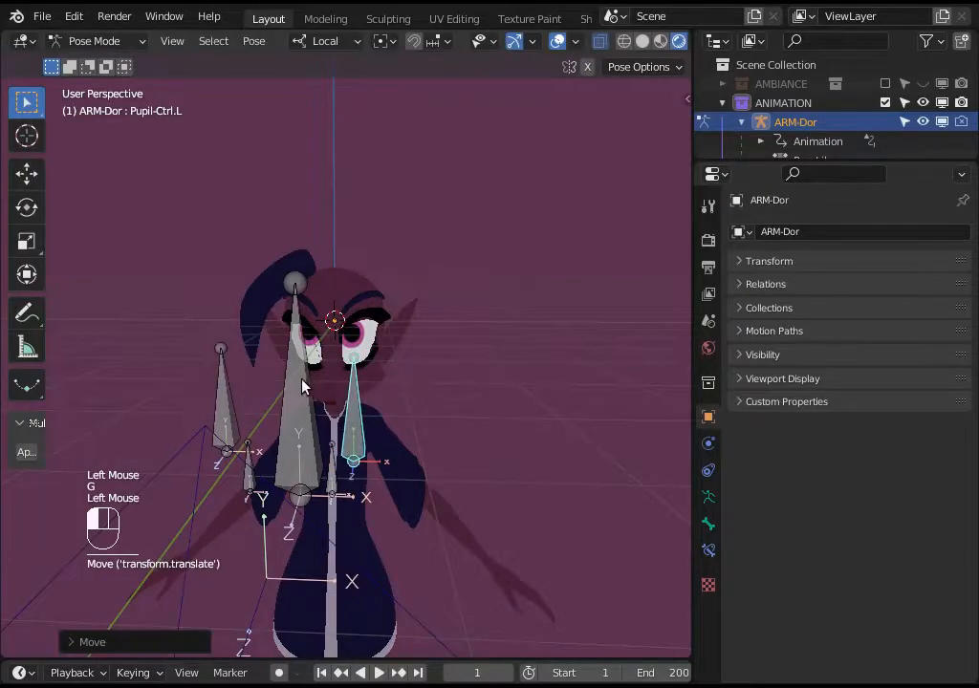
- Select all the pose bones of ARM-Dor and clear their transforms
click(301, 411)
key(a)
key(alt+q)
key(alt+q)
- Select only the CTRL_EyesTrack bone and move it again to check both pupils from the cleared pose
click(297, 357)
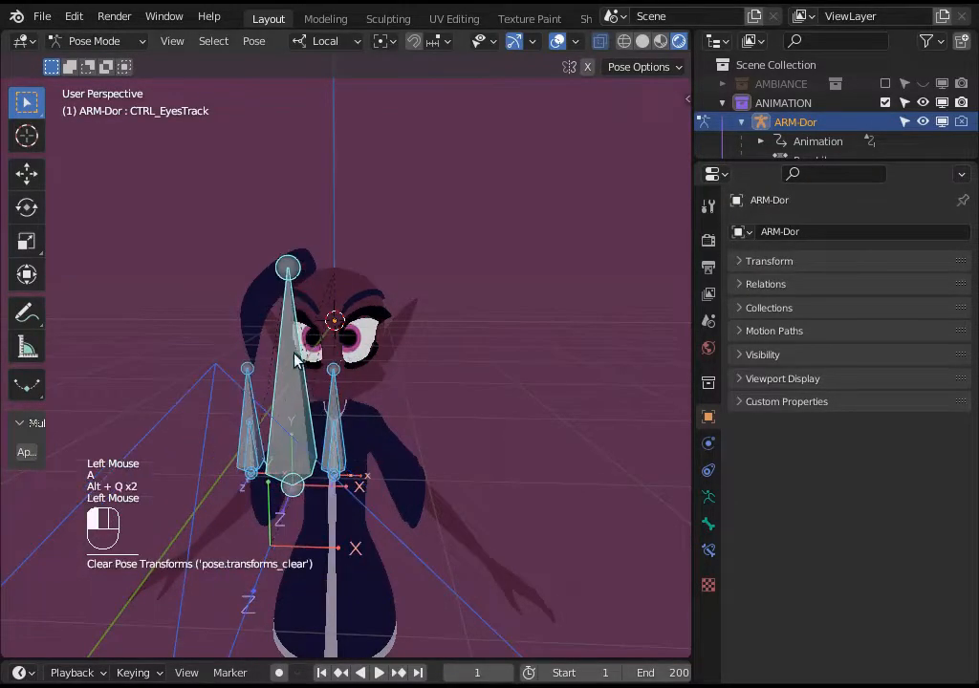
key(g)
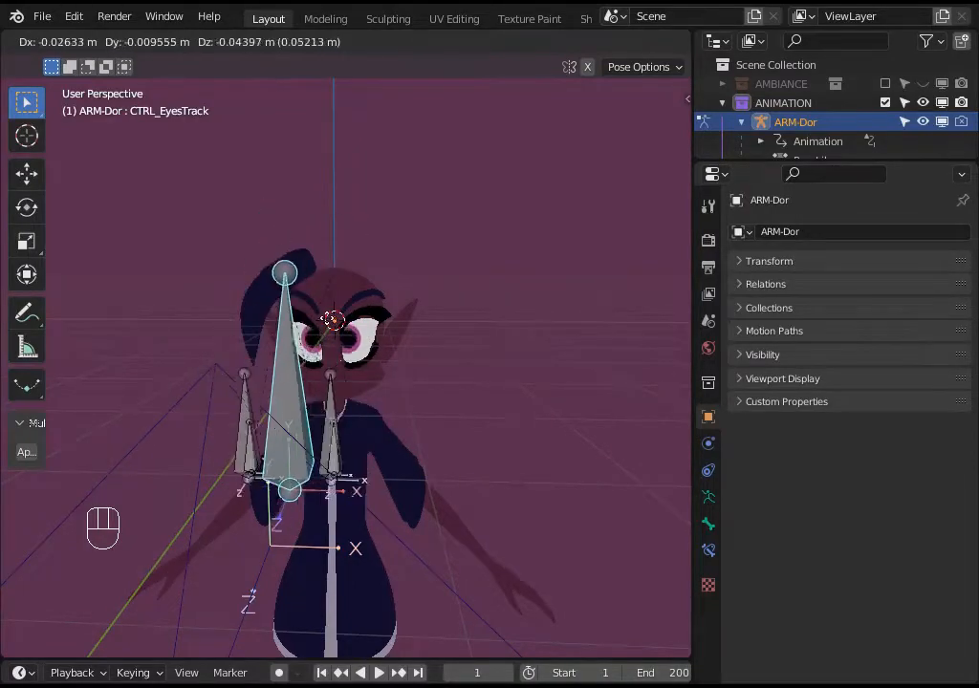
click(285, 341)
key(g)
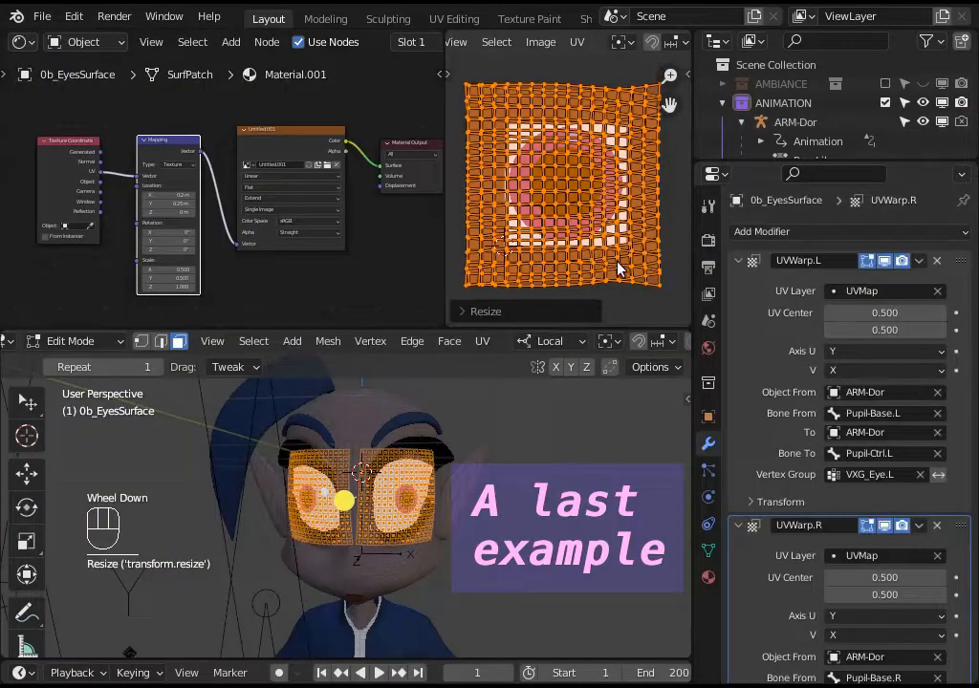
- Select the linked UV island of the character's right eye and try shifting it along X and Y, including by -1 along Y
key(alt+a)
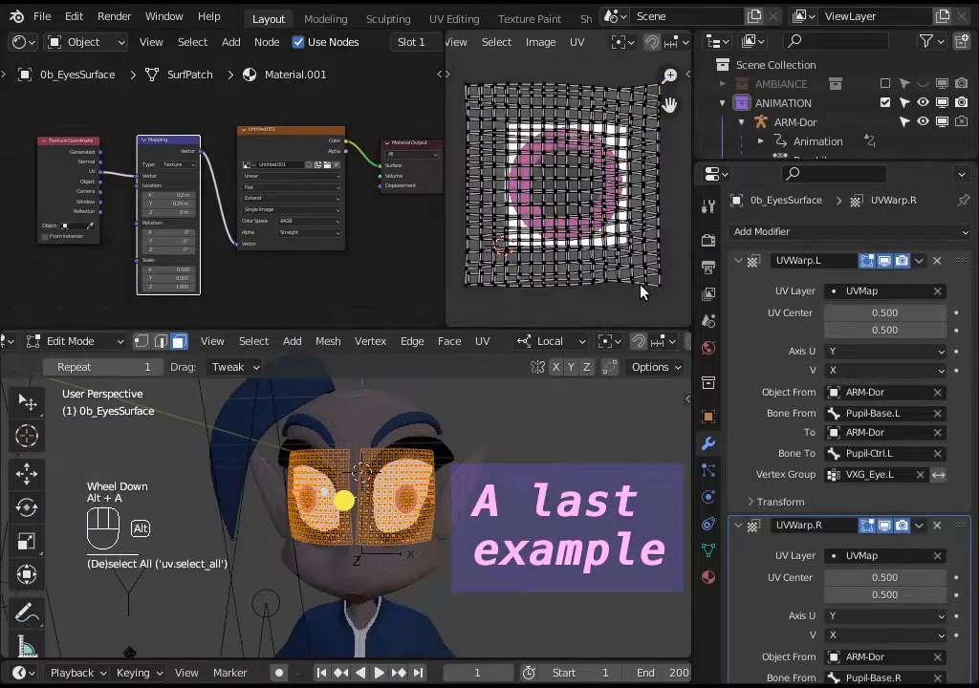
key(l)
key(g)
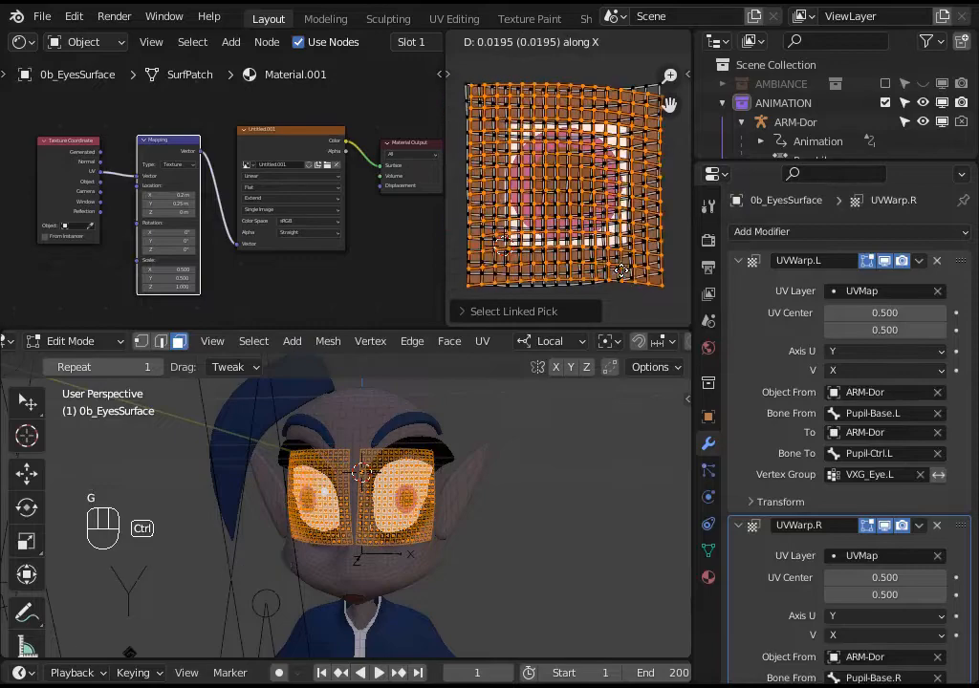
key(y)
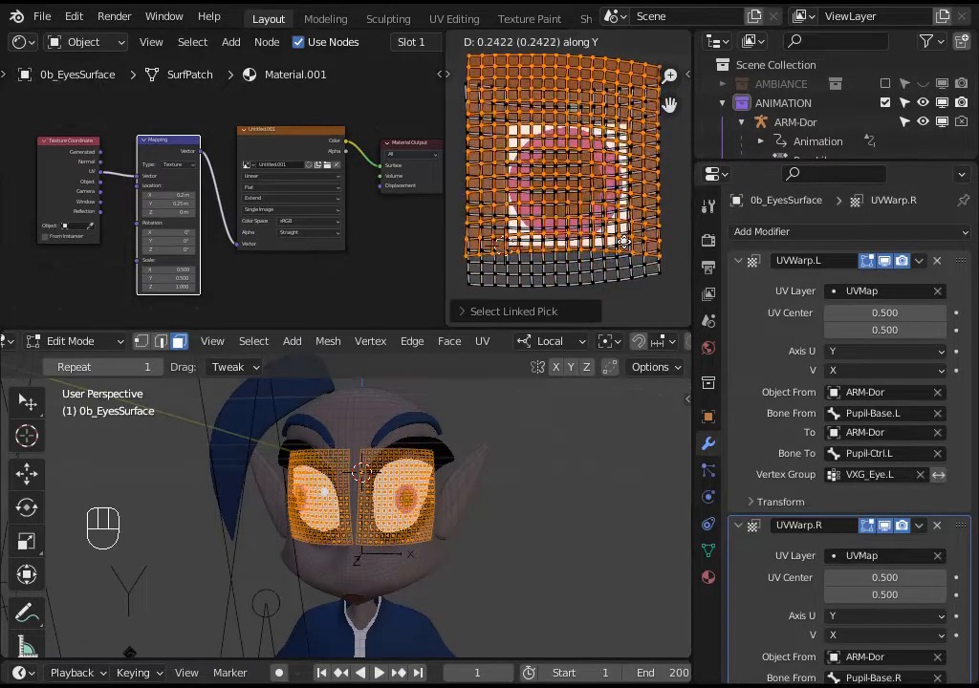
click(600, 304)
key(g)
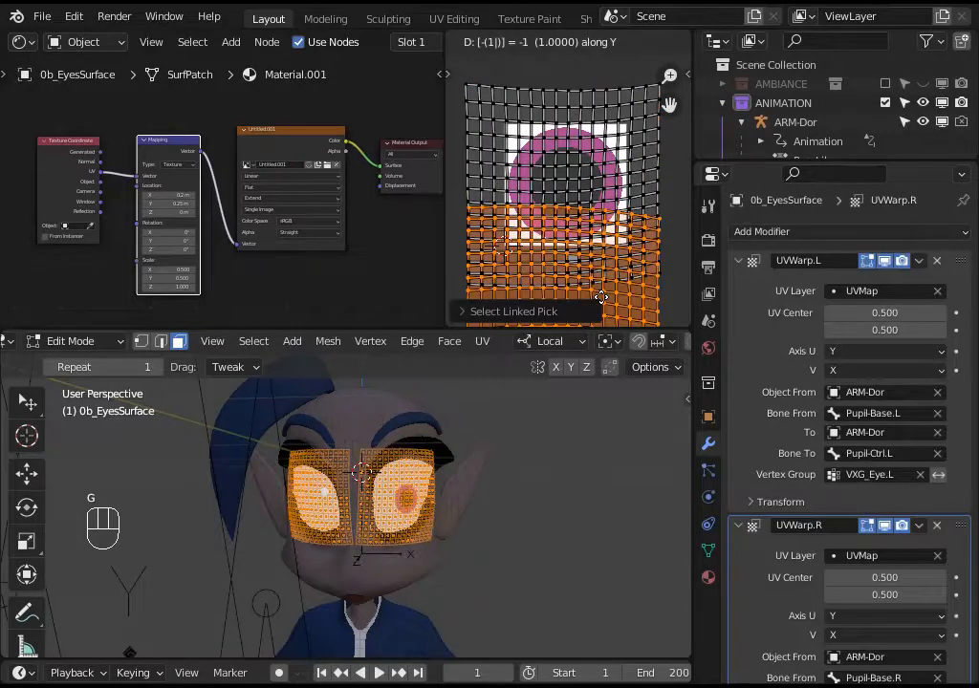
click(602, 299)
- Move the right eye's UV island by -0.4 along Y to re-centre its pupil
text(g)
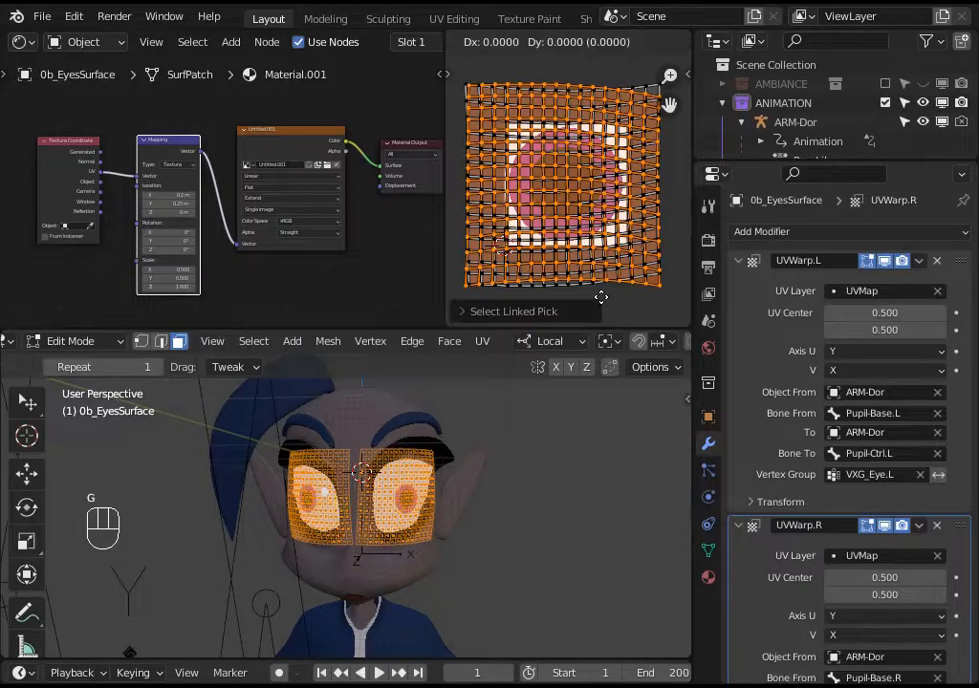
text(y-0.)
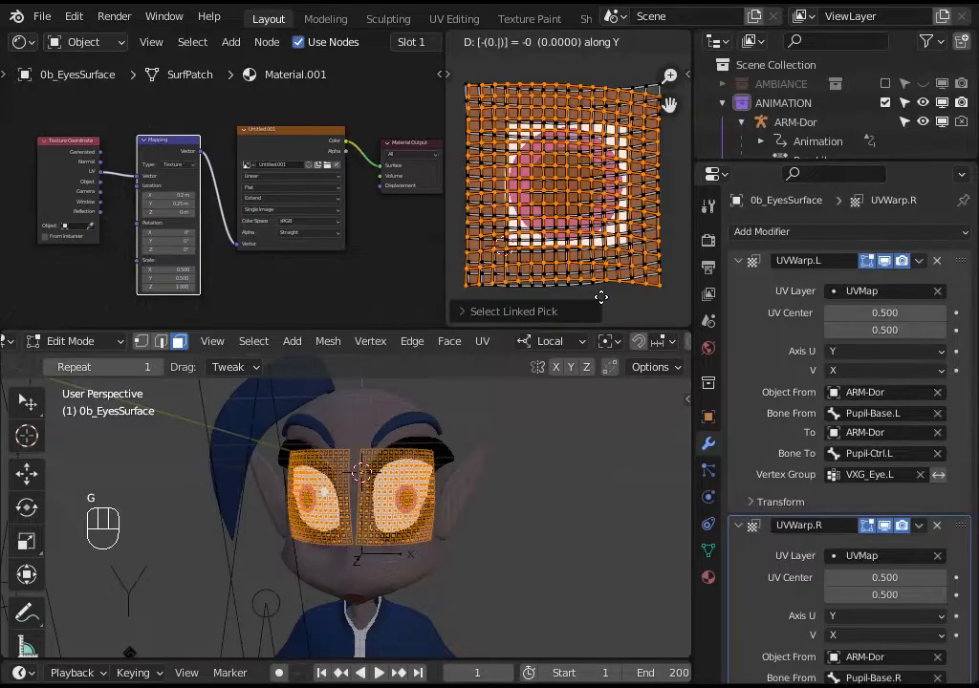
text(4)
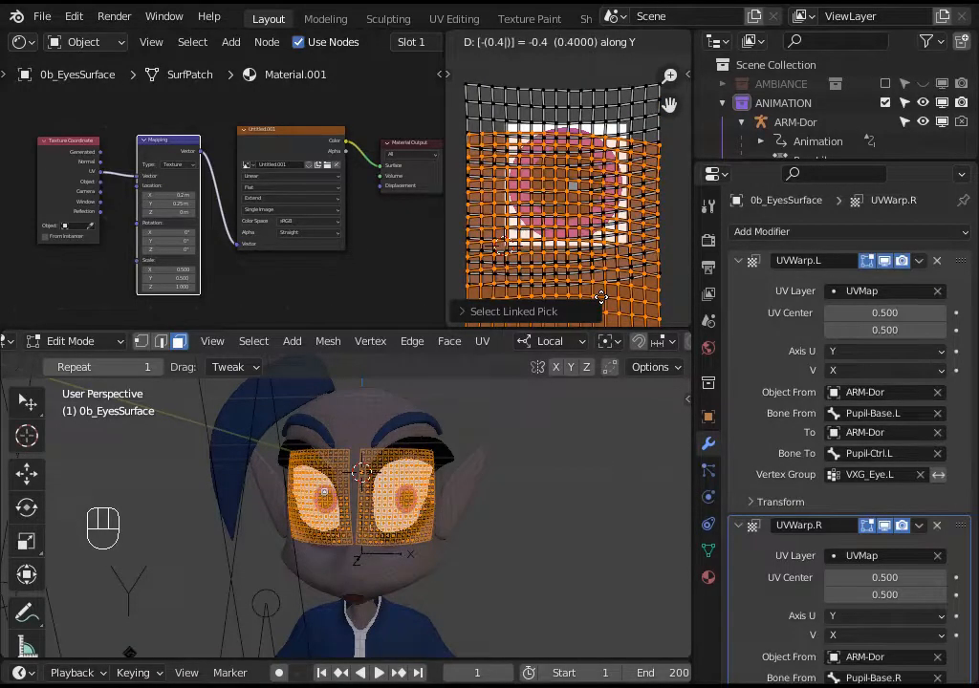
key(Return)
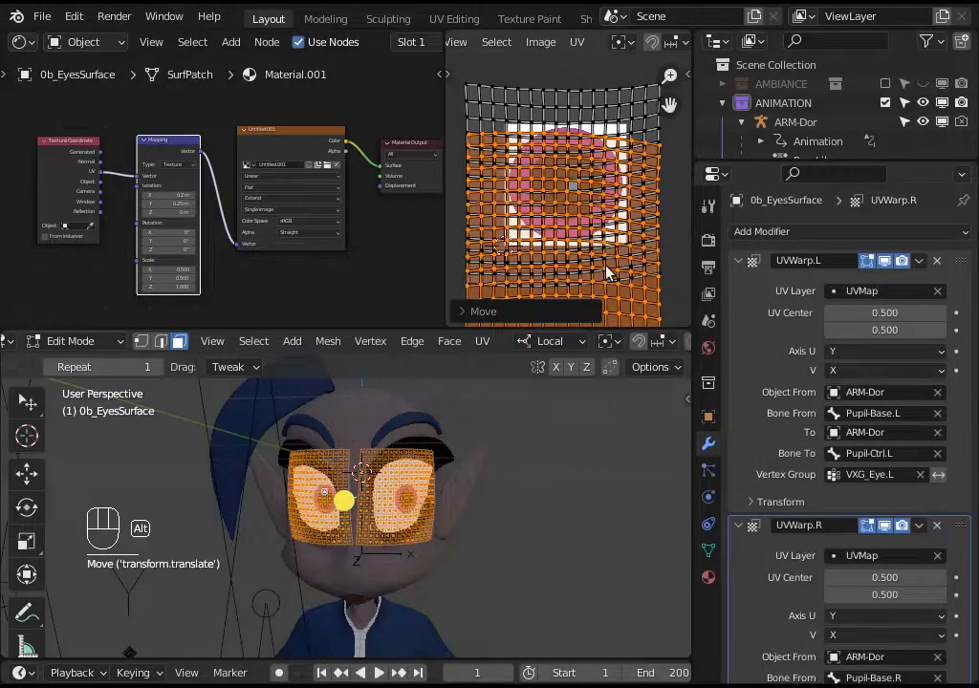
- Select only the linked UV island of the character's left eye and move it by 0.4 along Y to re-centre its pupil
key(alt+a)
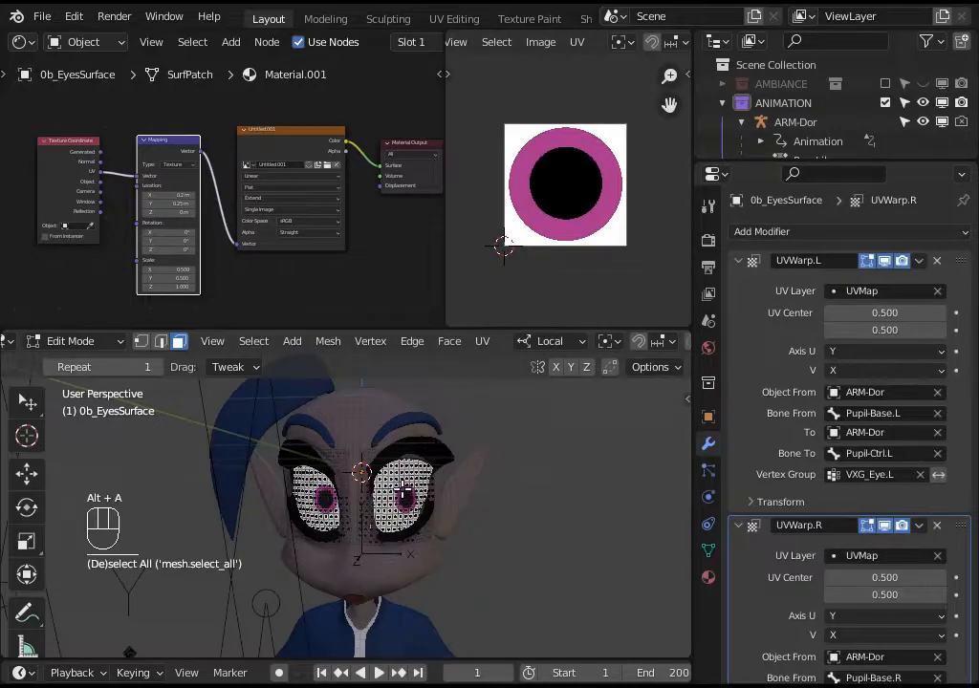
key(l)
key(l)
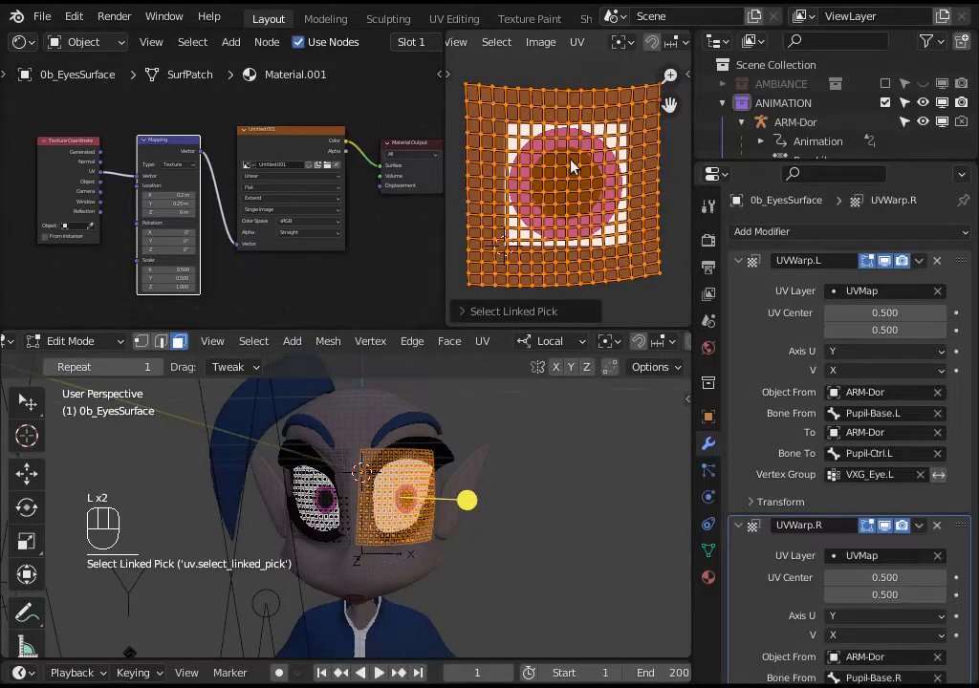
key(g)
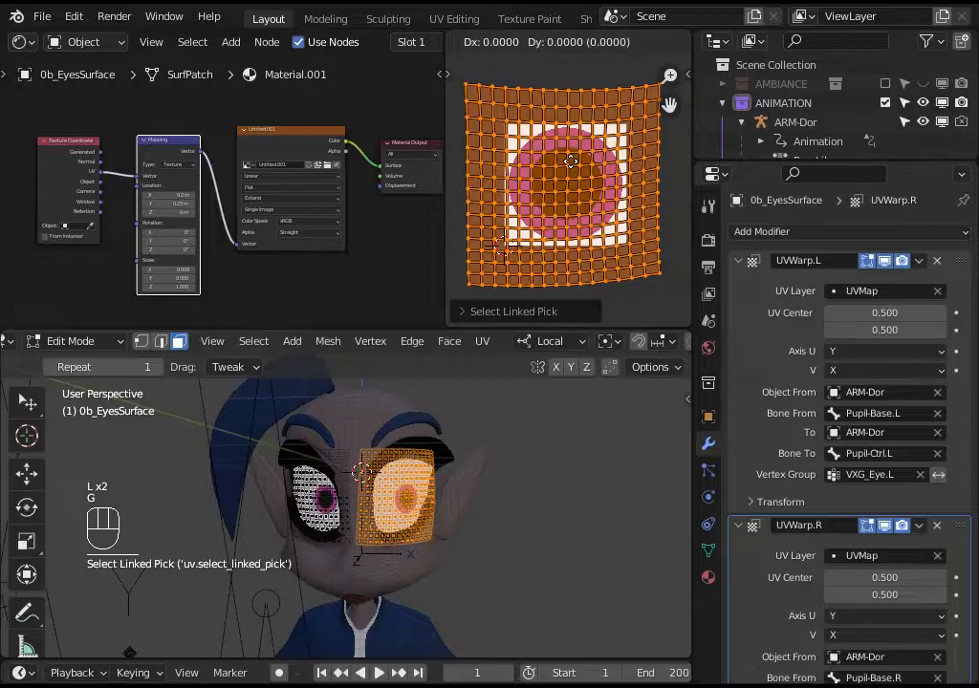
key(y)
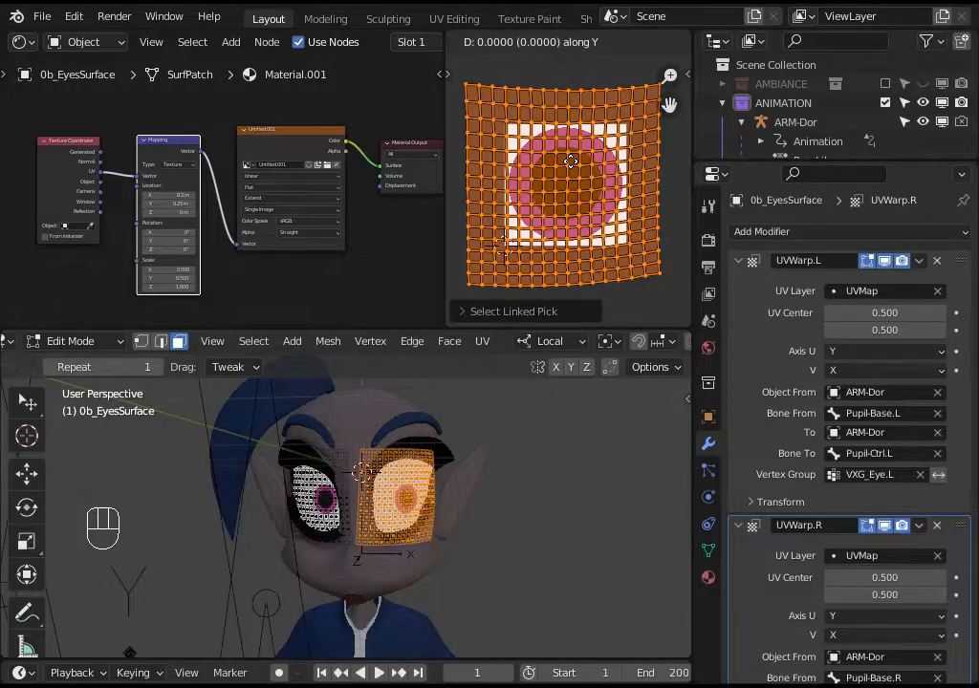
text(0.4)
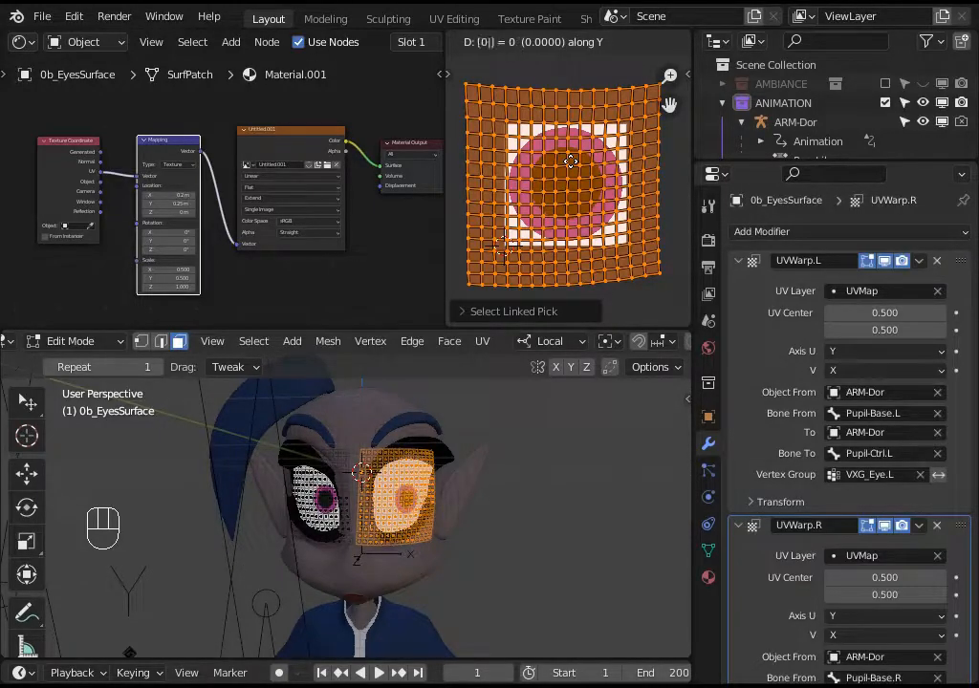
key(Return)
key(alt+a)
scroll(382, 478, down, 2)
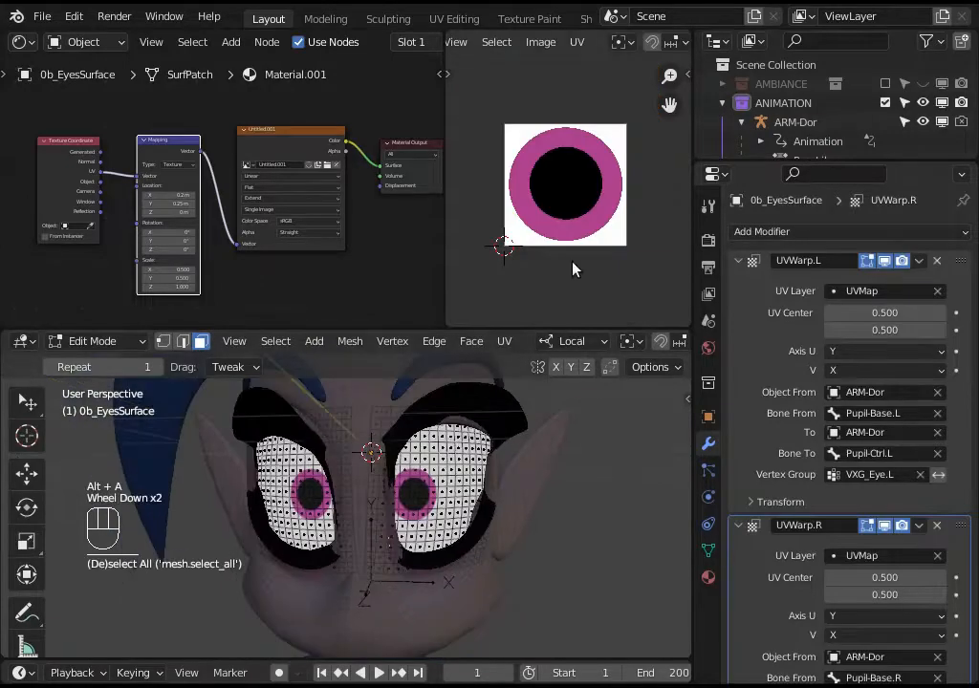
- Select the whole eye-surface mesh and shift both UV islands together along X to adjust the pupils' horizontal position
key(a)
scroll(485, 173, down, 3)
scroll(608, 223, up, 2)
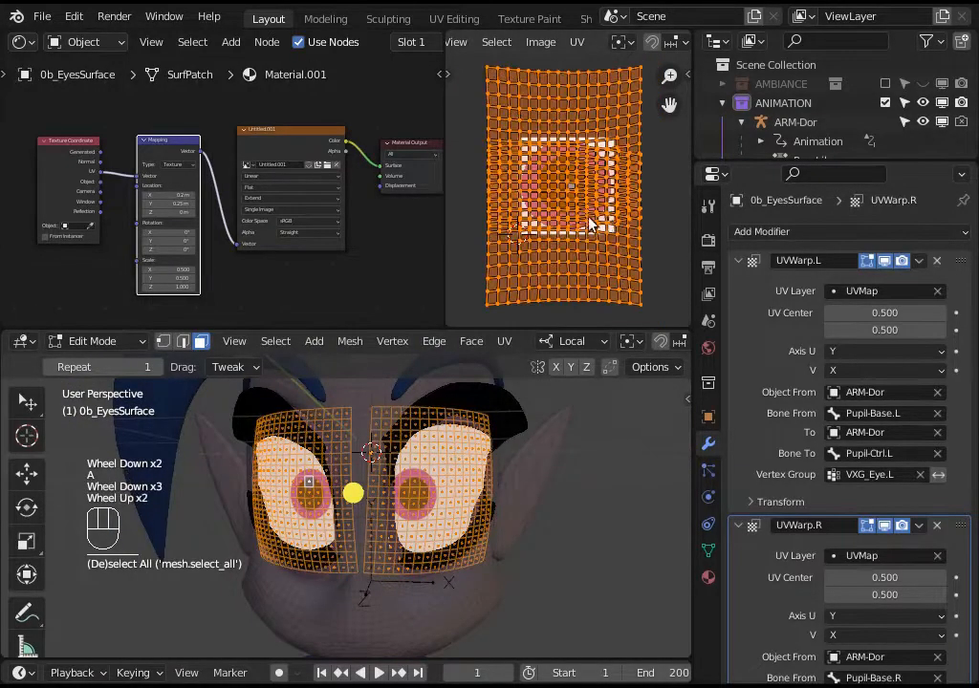
shift+middle_drag(608, 224, 572, 214)
scroll(572, 214, down, 1)
key(a)
key(g)
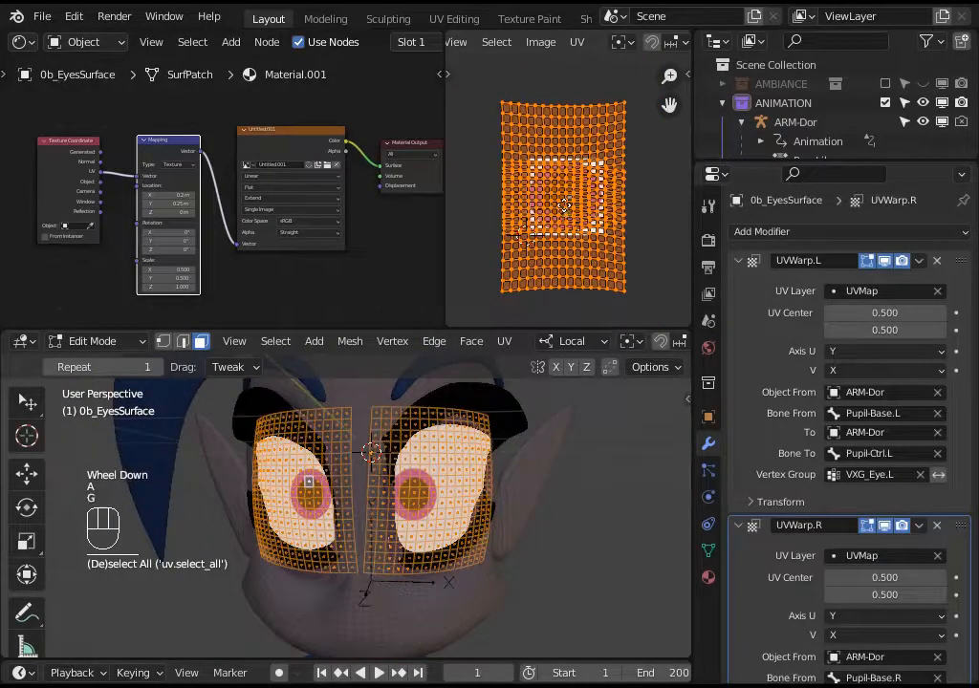
key(x)
- Move the CTRL_EyesTrack bone of ARM-Dor repeatedly up, down and sideways to test that both pupils follow it
key(g)
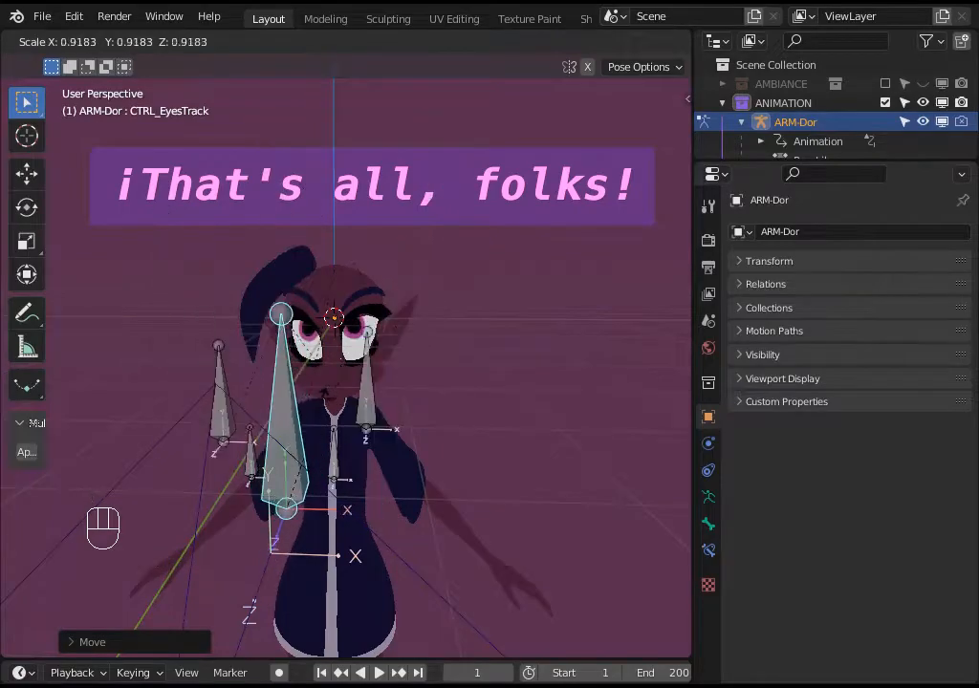
click(252, 298)
key(g)
click(304, 400)
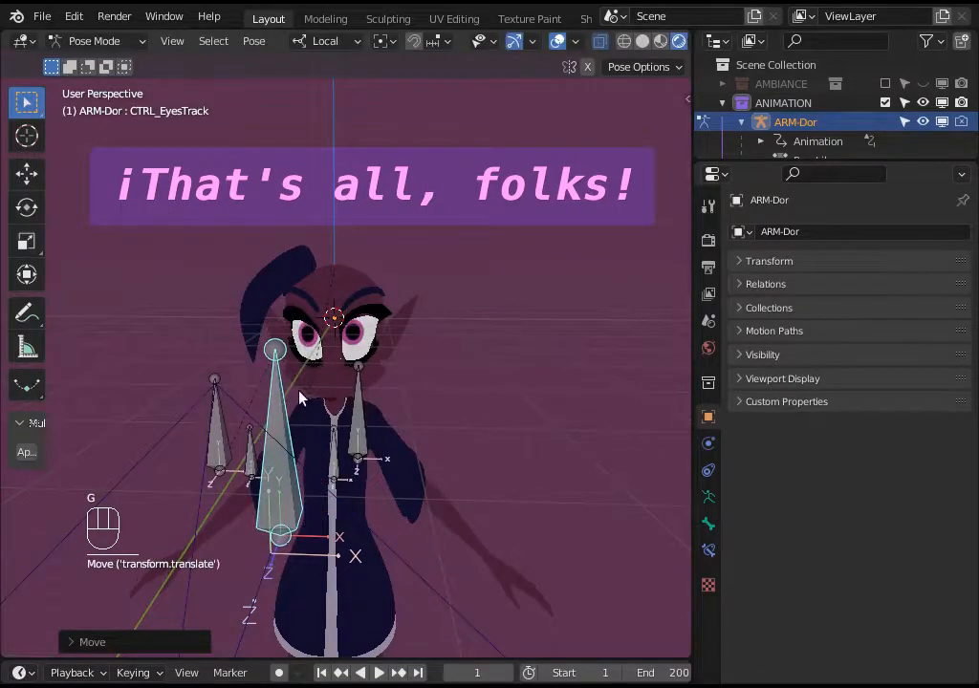
mouse_move(299, 399)
middle_down()
mouse_move(267, 406)
mouse_move(295, 400)
middle_up()
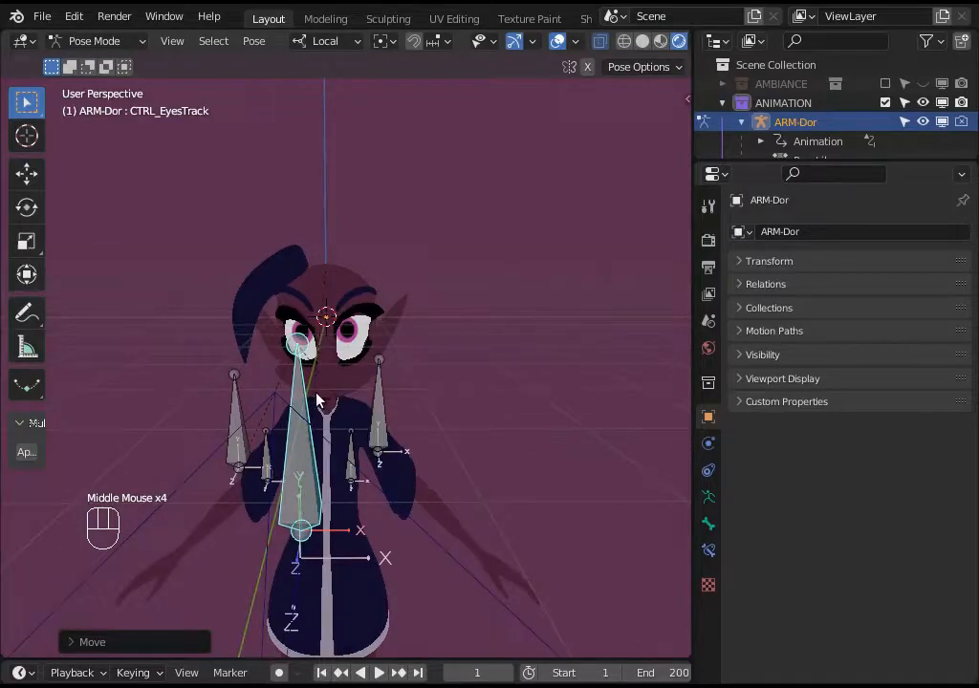
middle_drag(296, 378, 280, 393)
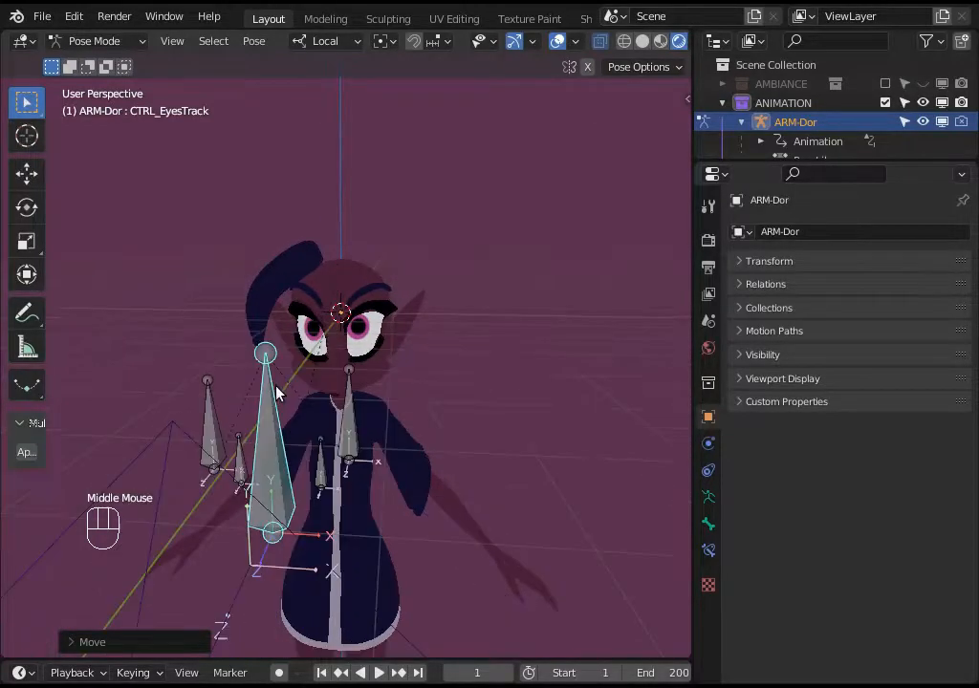
key(g)
click(274, 291)
key(g)
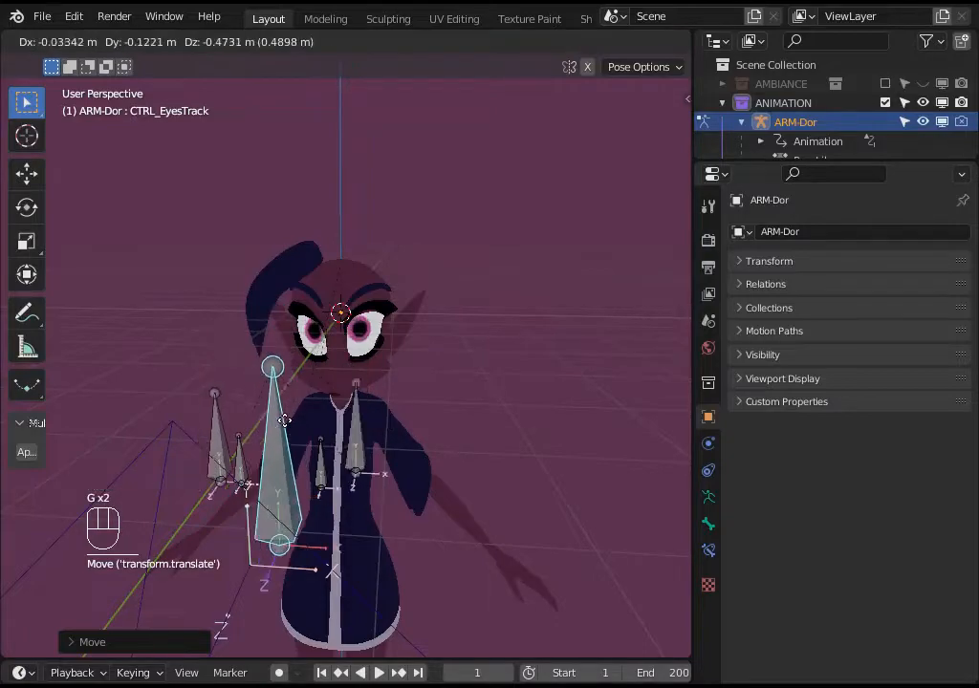
click(279, 404)
key(g)
click(317, 365)
key(g)
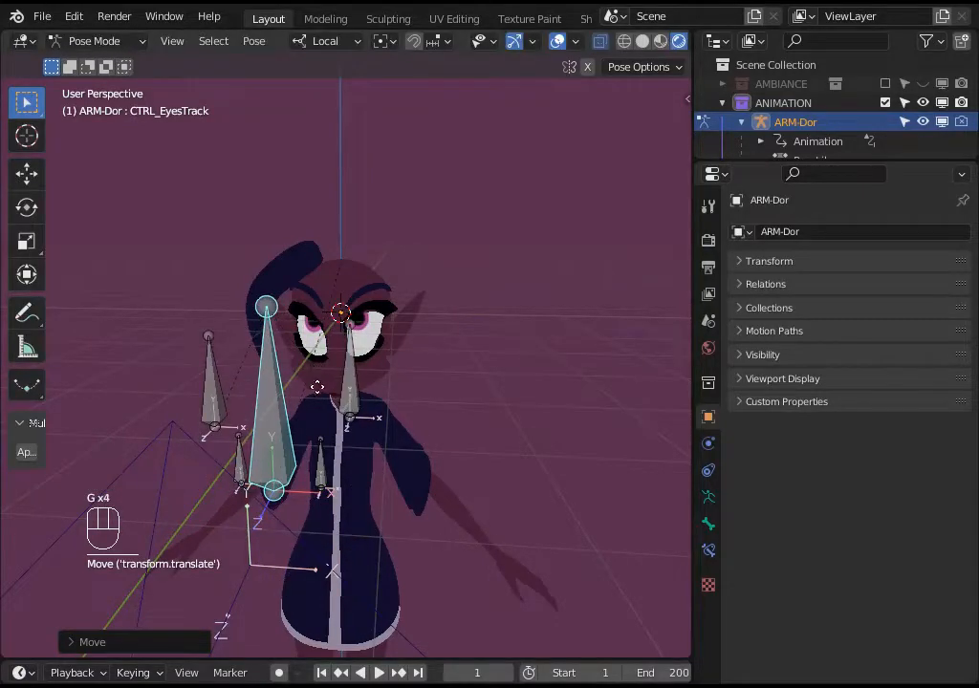
click(303, 412)
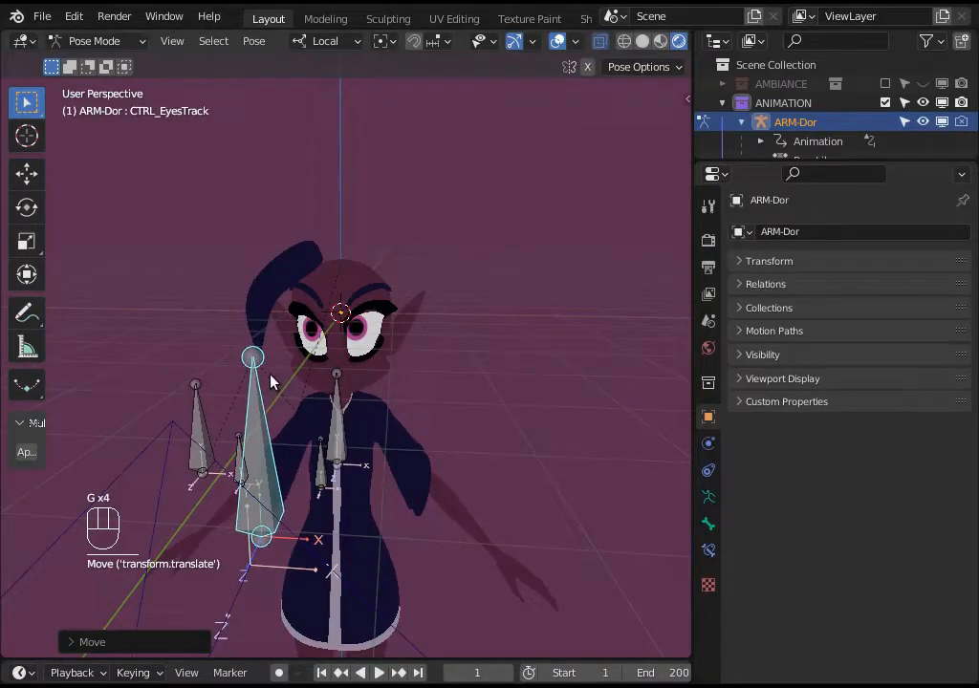